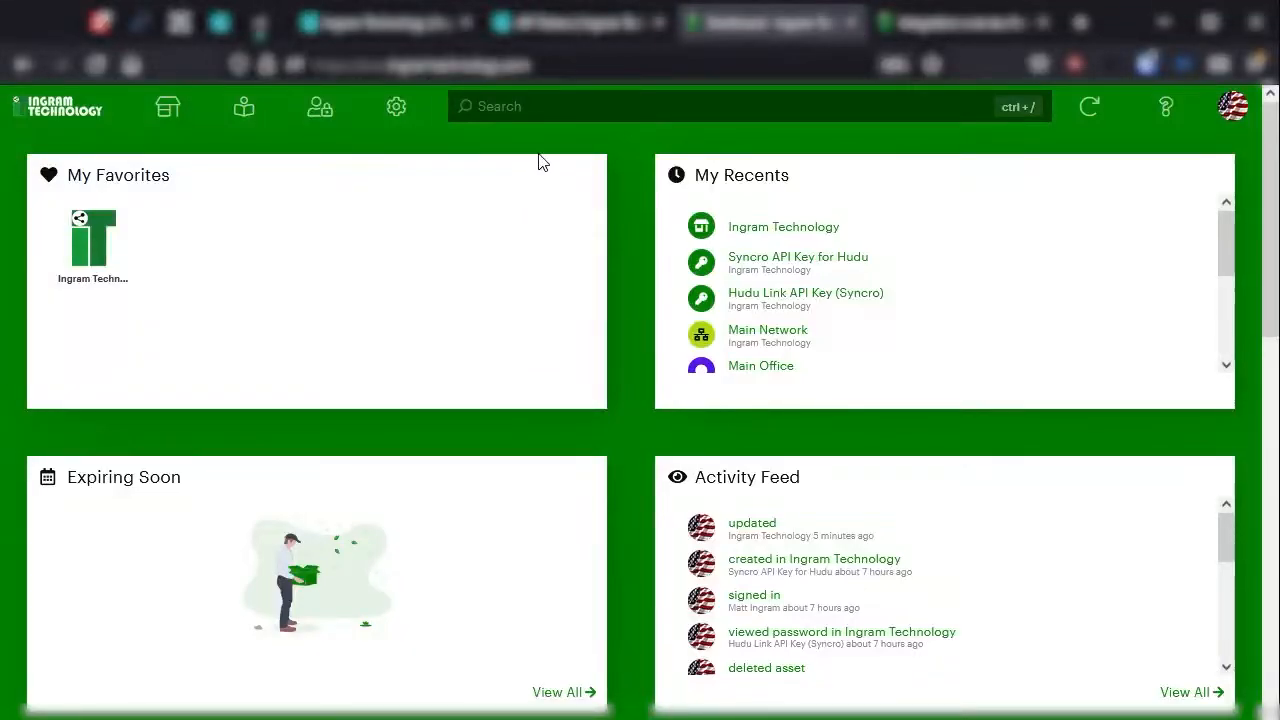
Look over Syncro's prebuilt app permissions for API tokens, and examine the existing asset layouts in Hudu's admin area
click(548, 28)
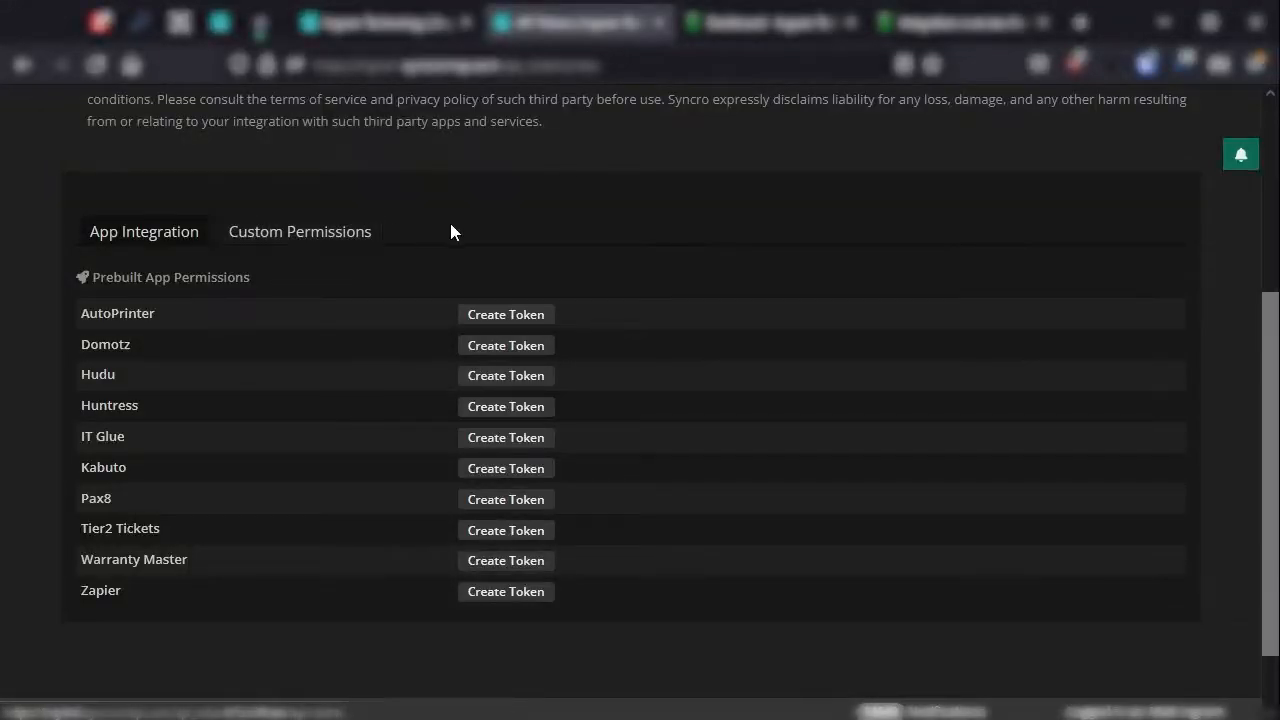
click(928, 22)
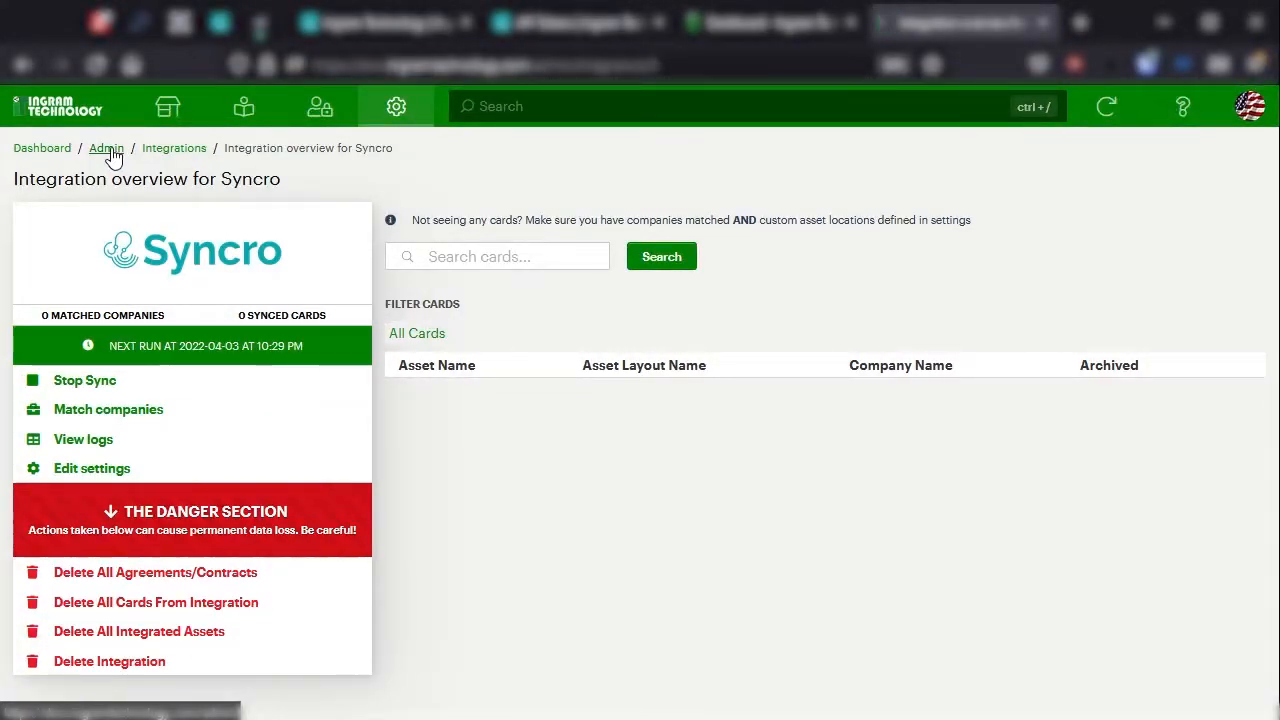
click(106, 148)
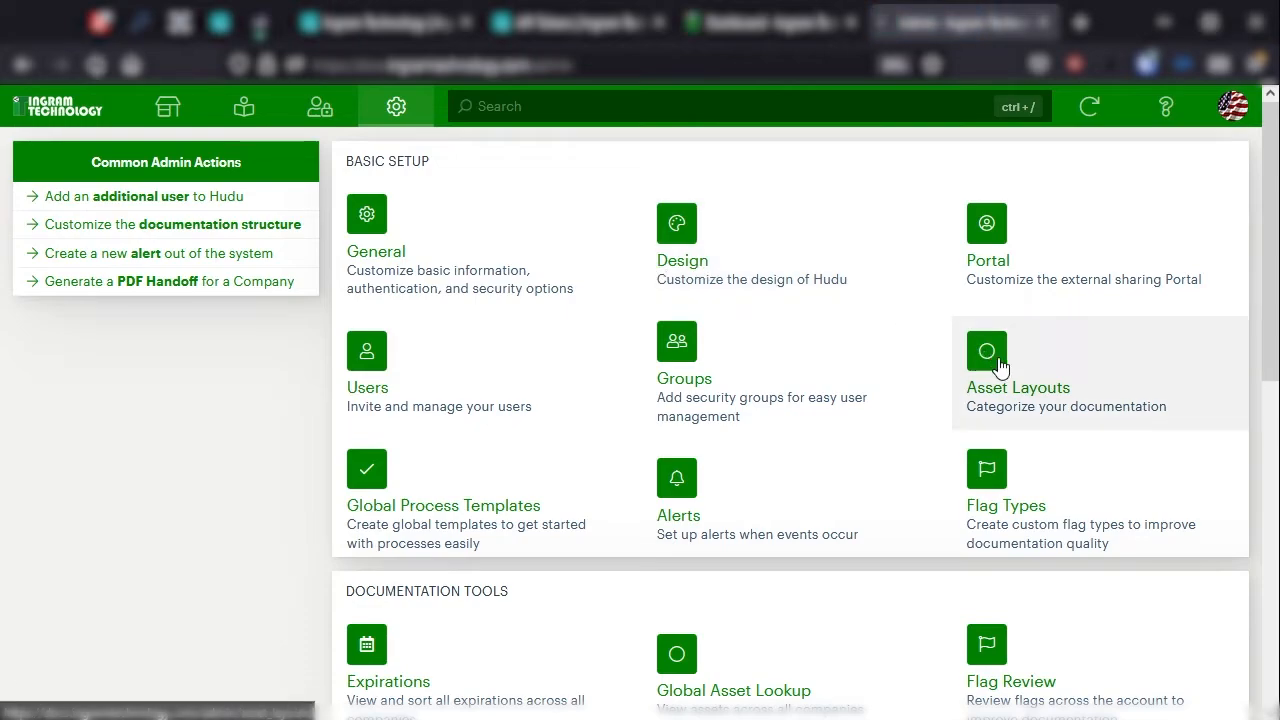
click(1000, 366)
scroll(566, 434, down, 1)
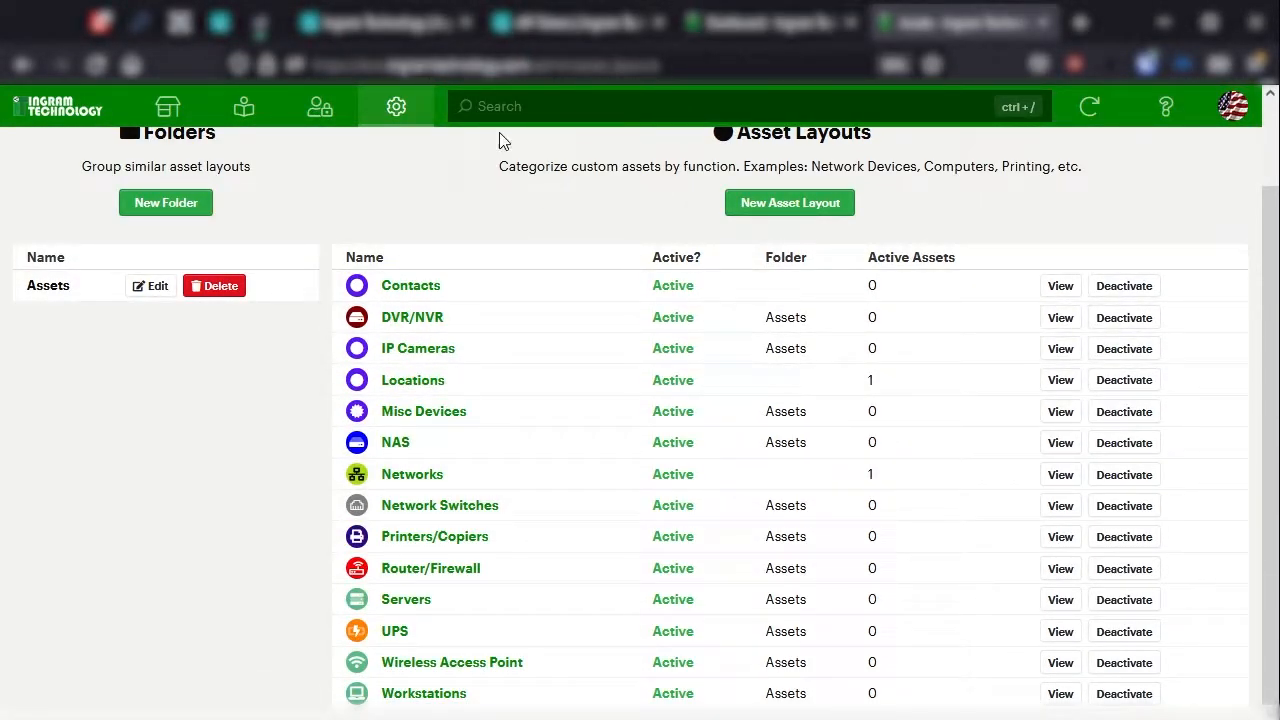
scroll(266, 223, up, 2)
Open the Syncro integration's settings in Hudu and choose Workstations as the primary sync location for assets
click(106, 150)
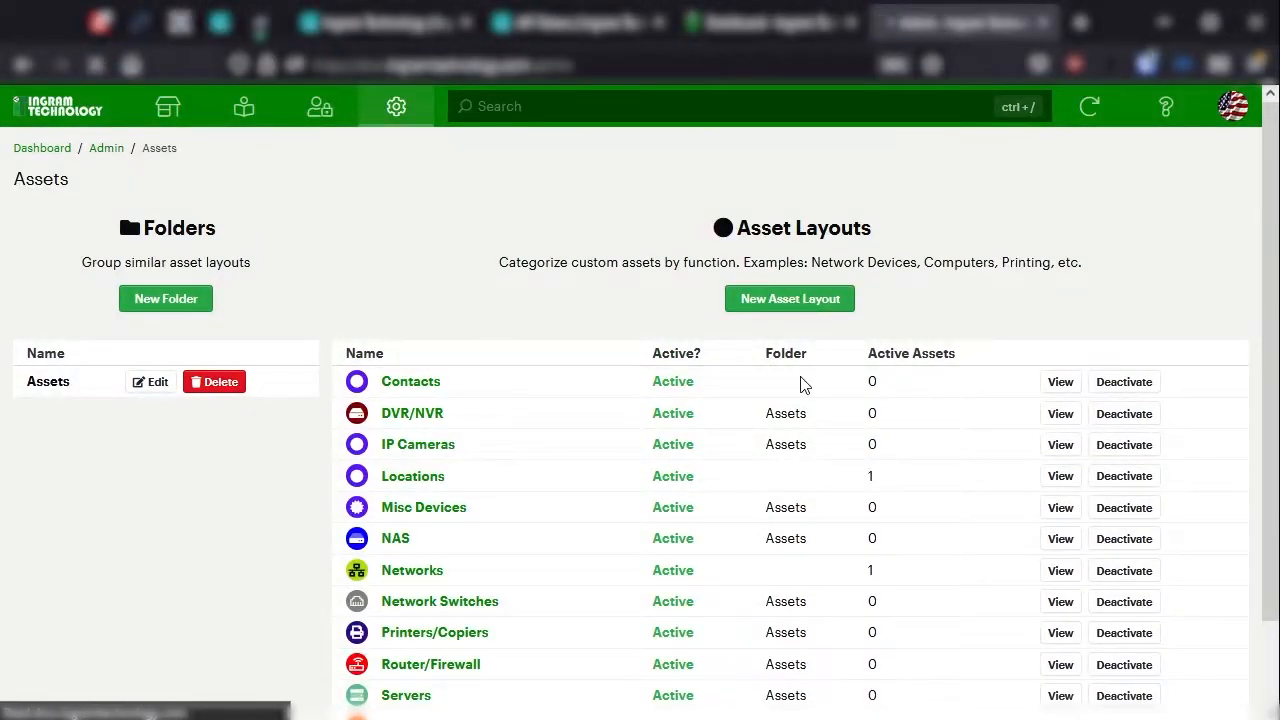
scroll(700, 550, down, 6)
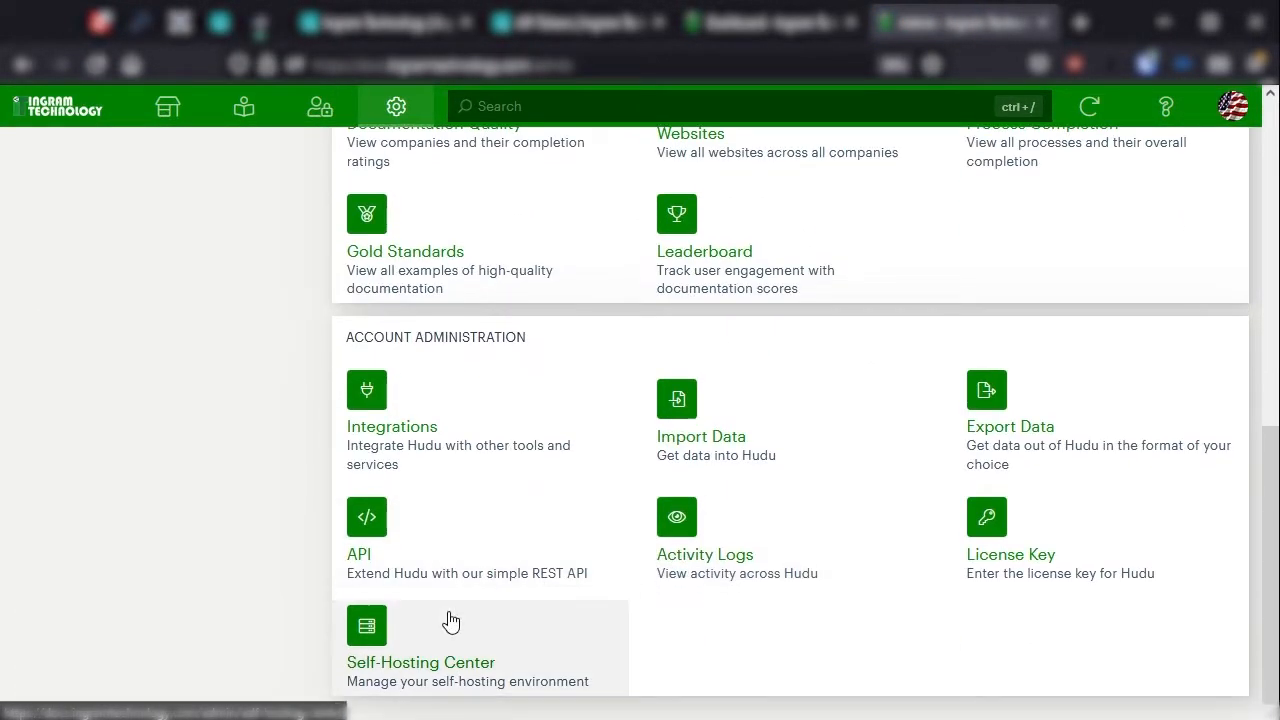
click(434, 430)
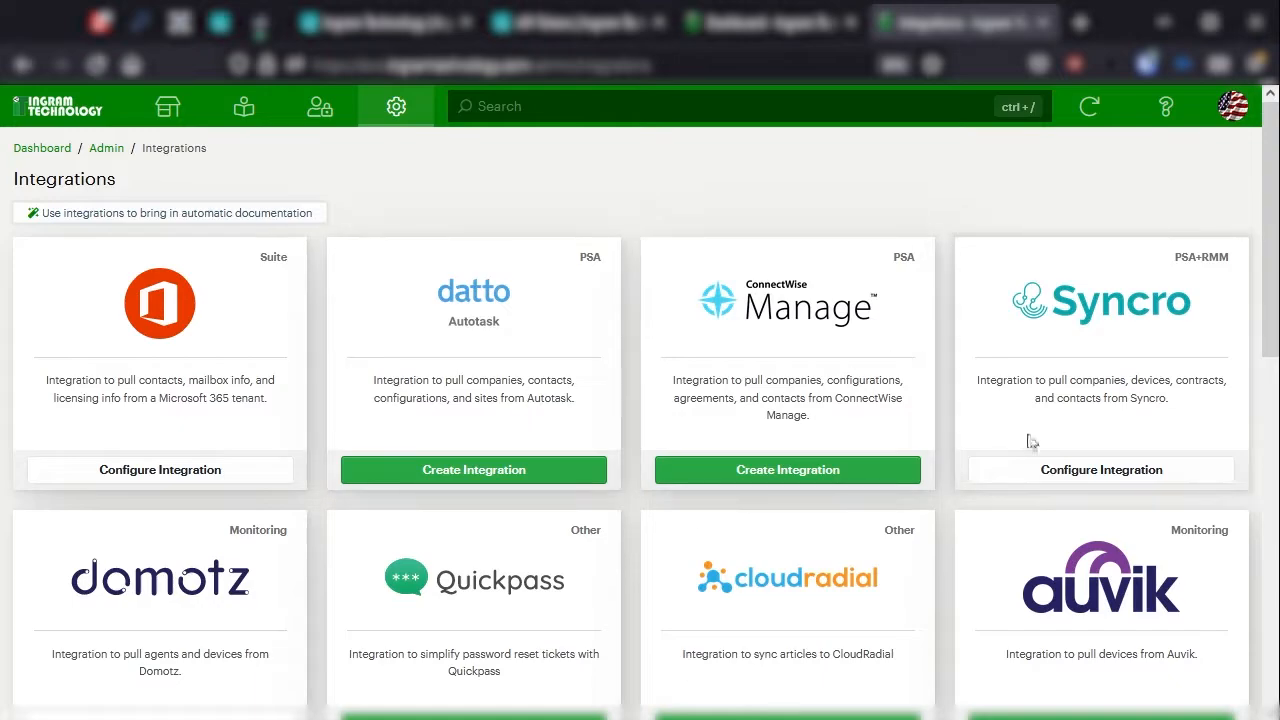
click(1057, 470)
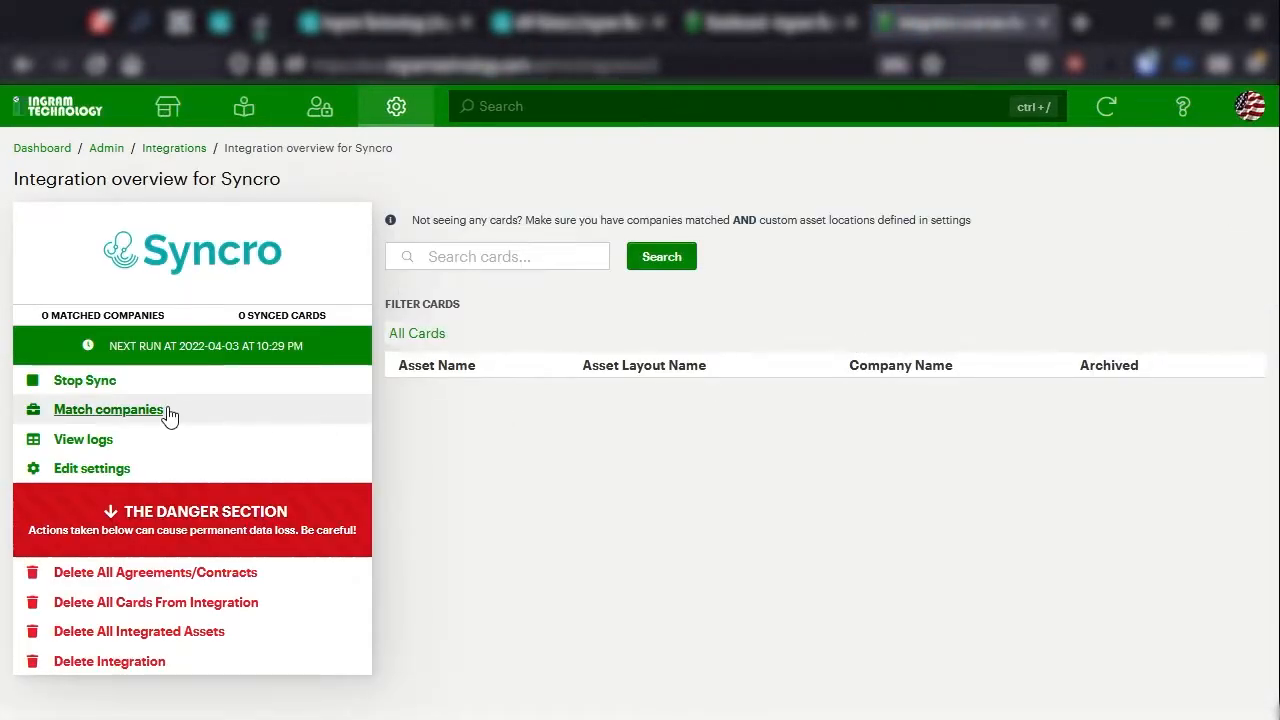
click(104, 474)
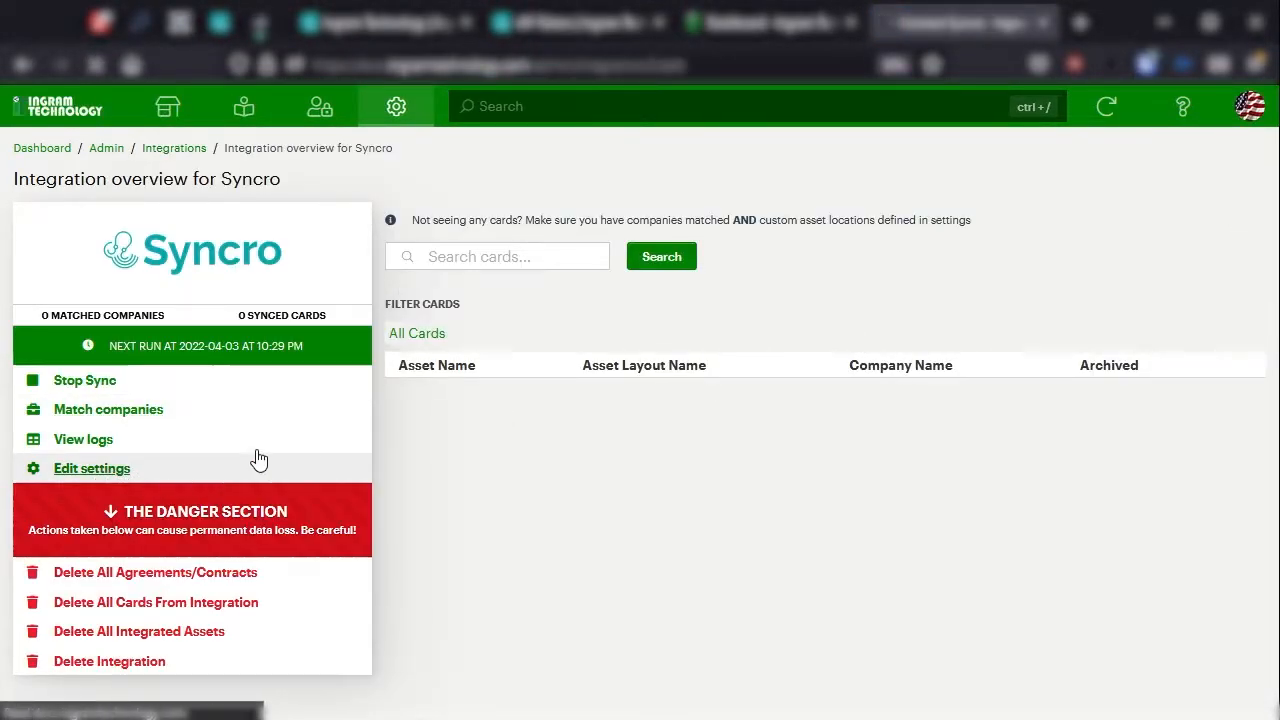
scroll(380, 514, down, 4)
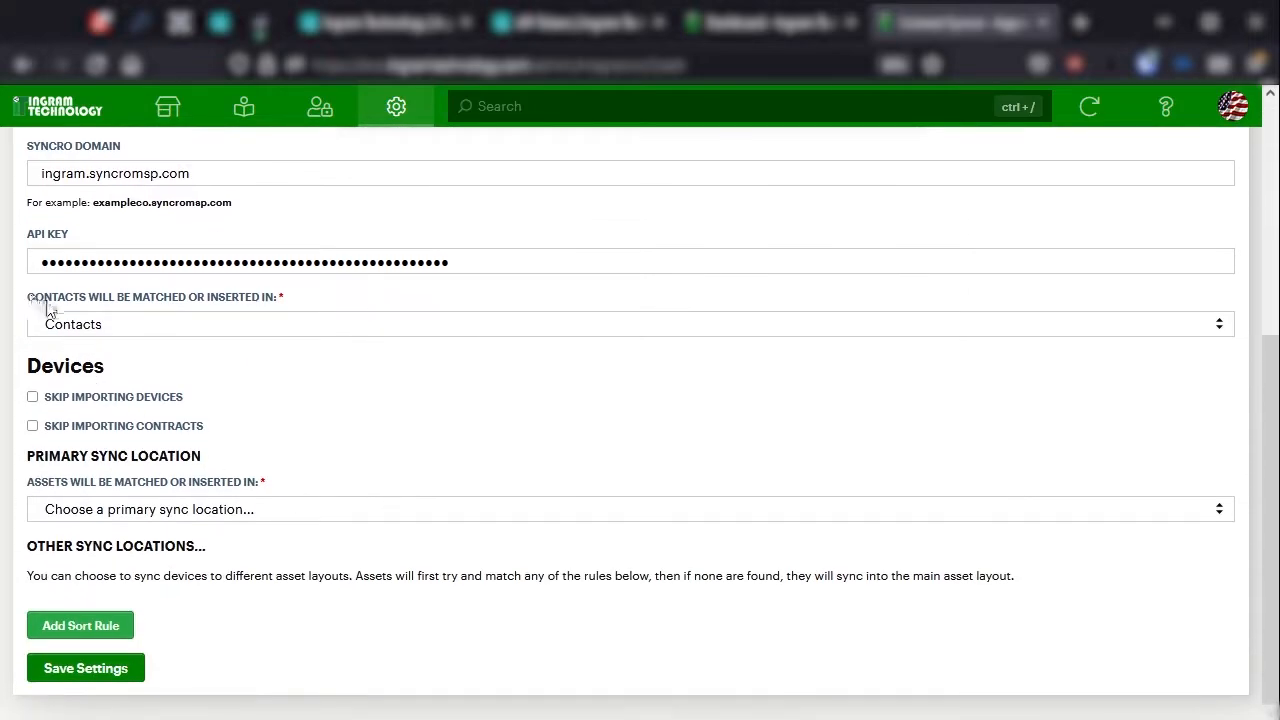
click(147, 516)
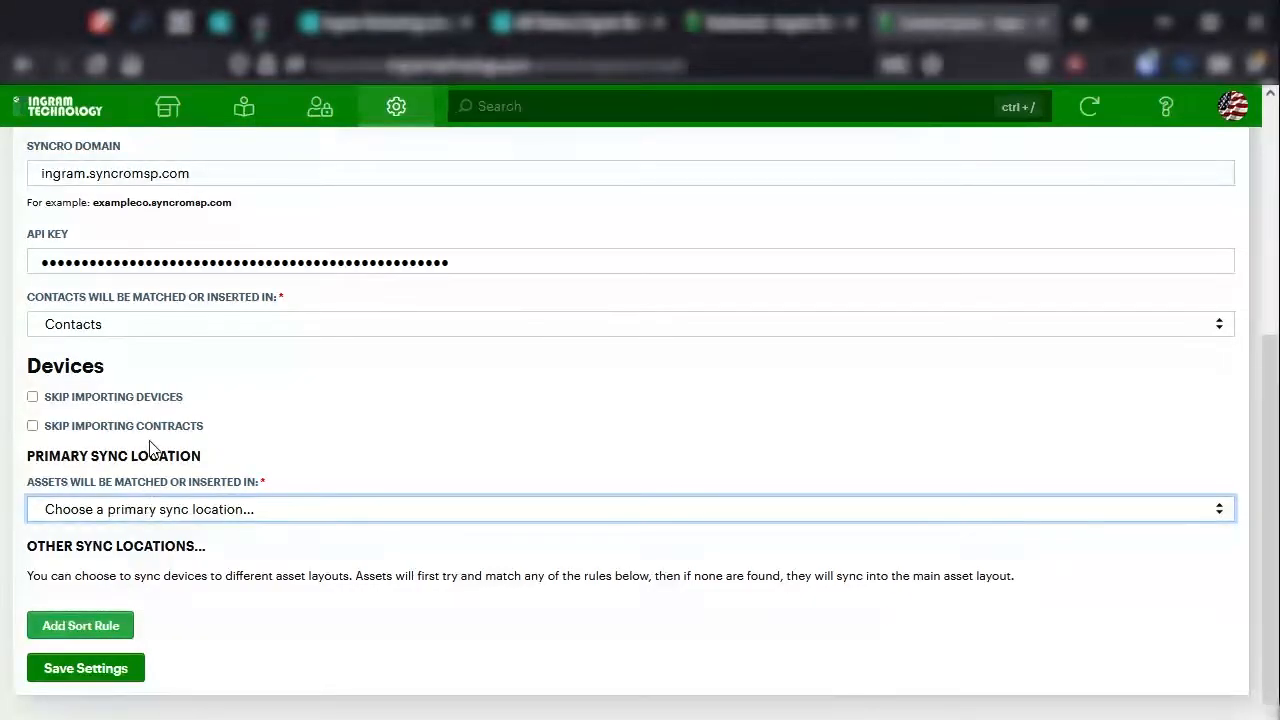
click(117, 241)
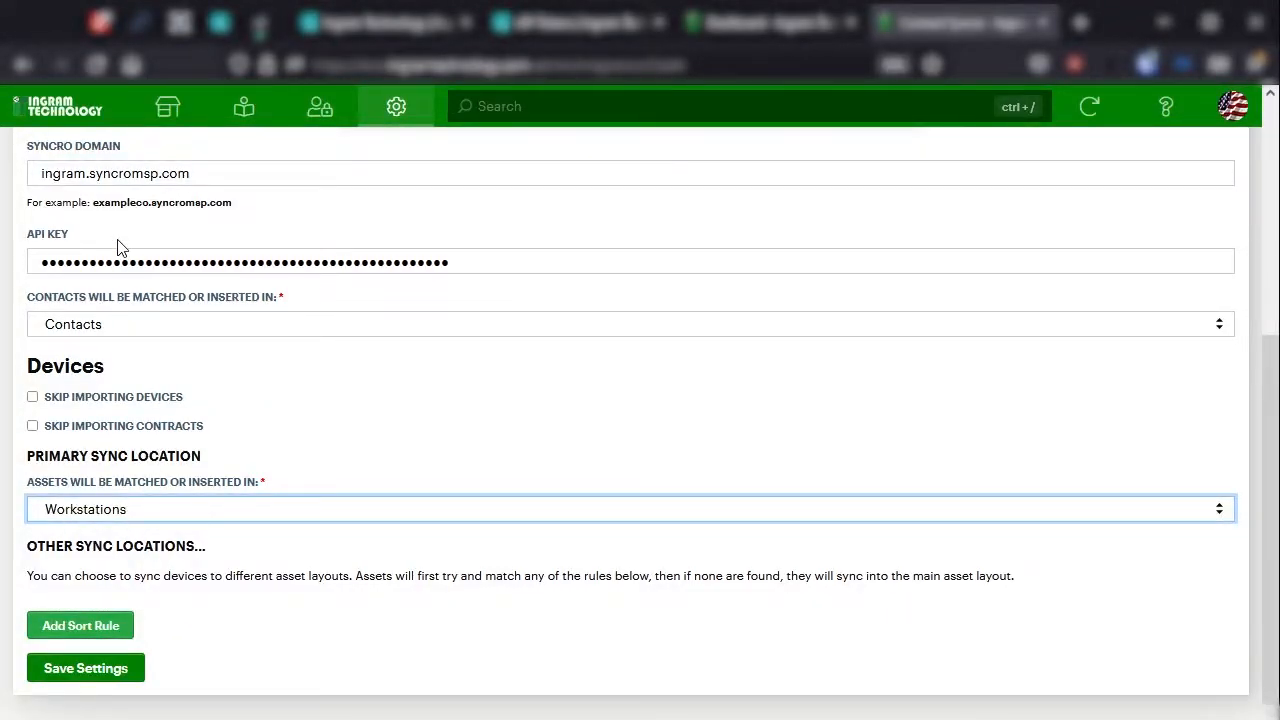
Add a sort rule that places SNMP:Firewall devices in the Router/Firewall layout
click(97, 628)
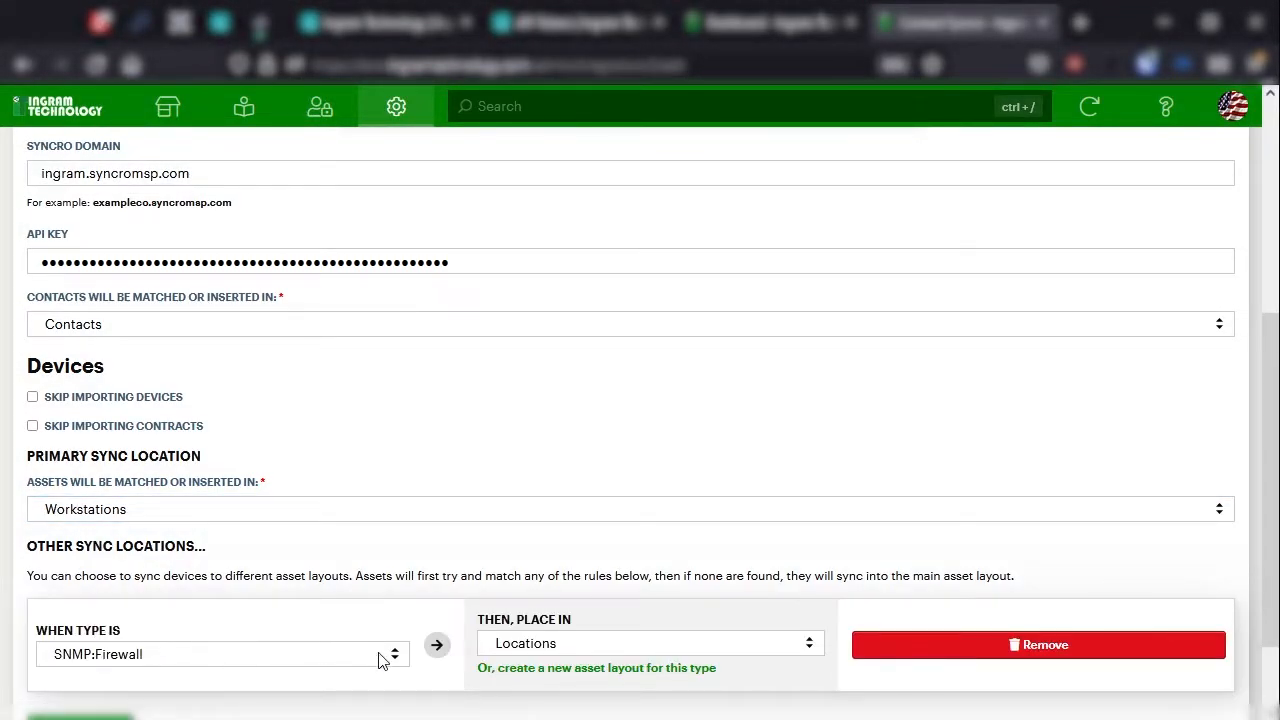
click(530, 652)
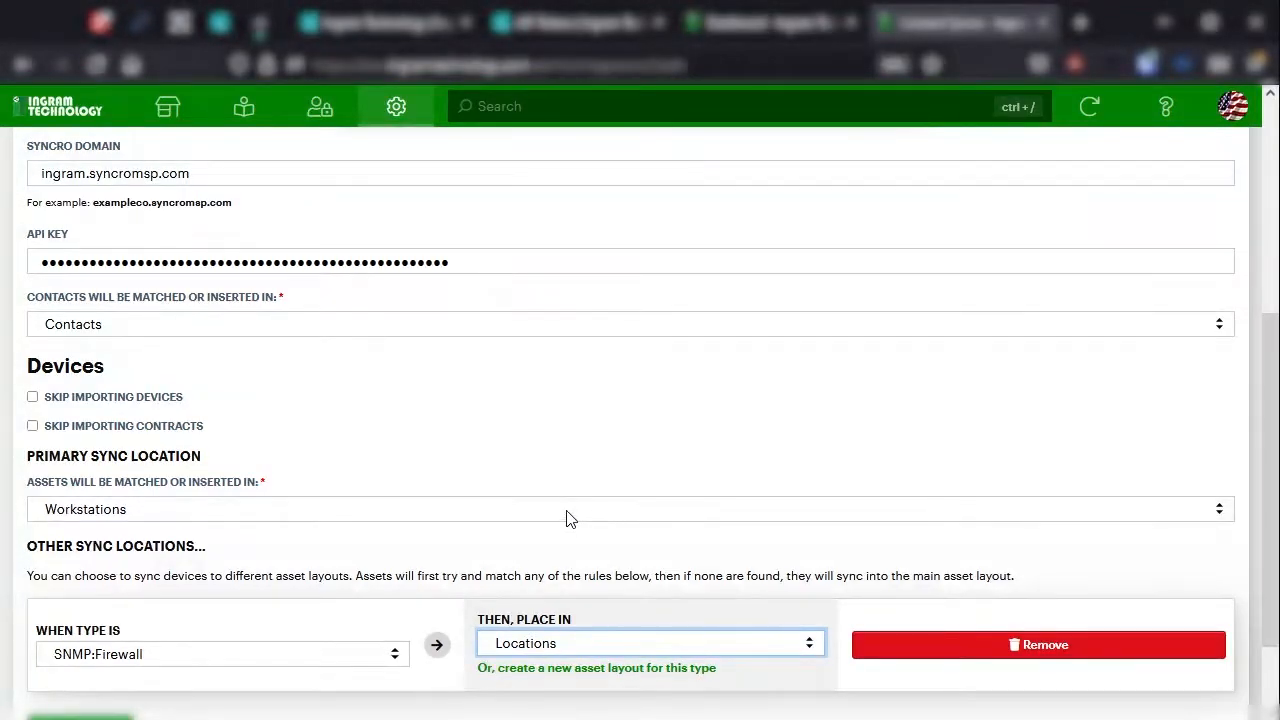
click(562, 483)
Add a second sort rule that places SNMP:DVR/NVR devices in the DVR/NVR layout
scroll(418, 562, down, 1)
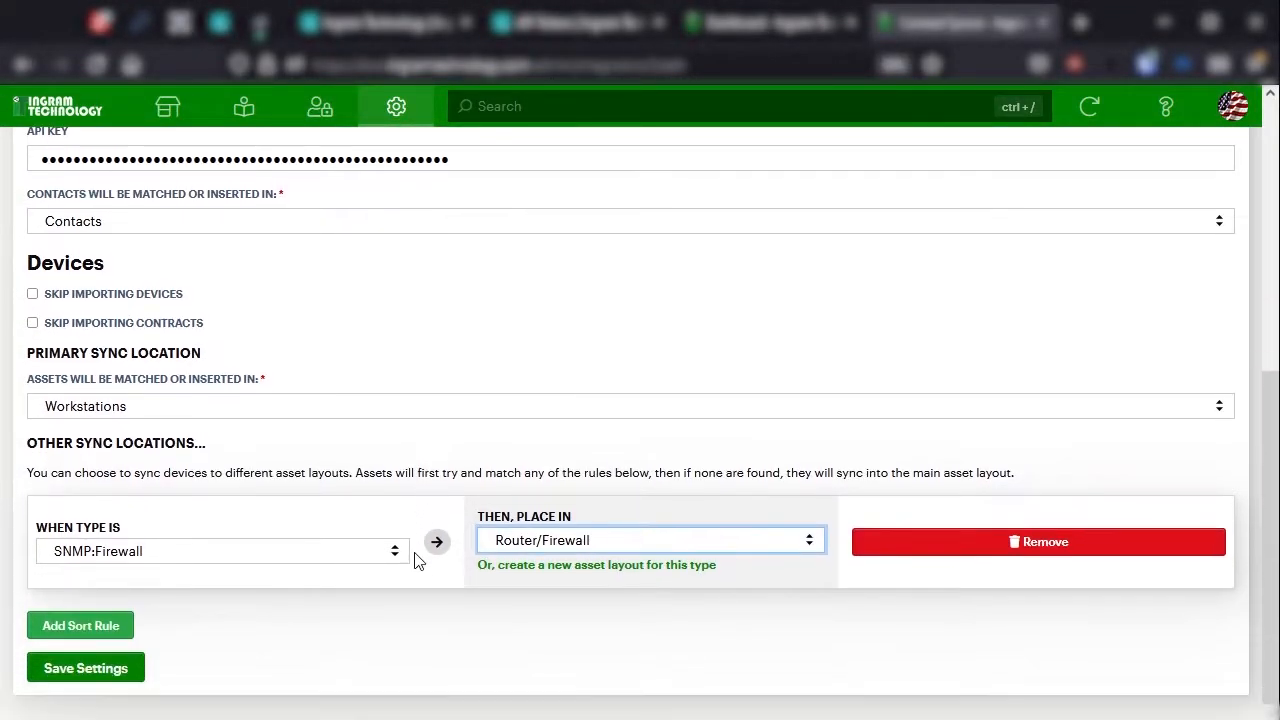
click(109, 632)
click(197, 663)
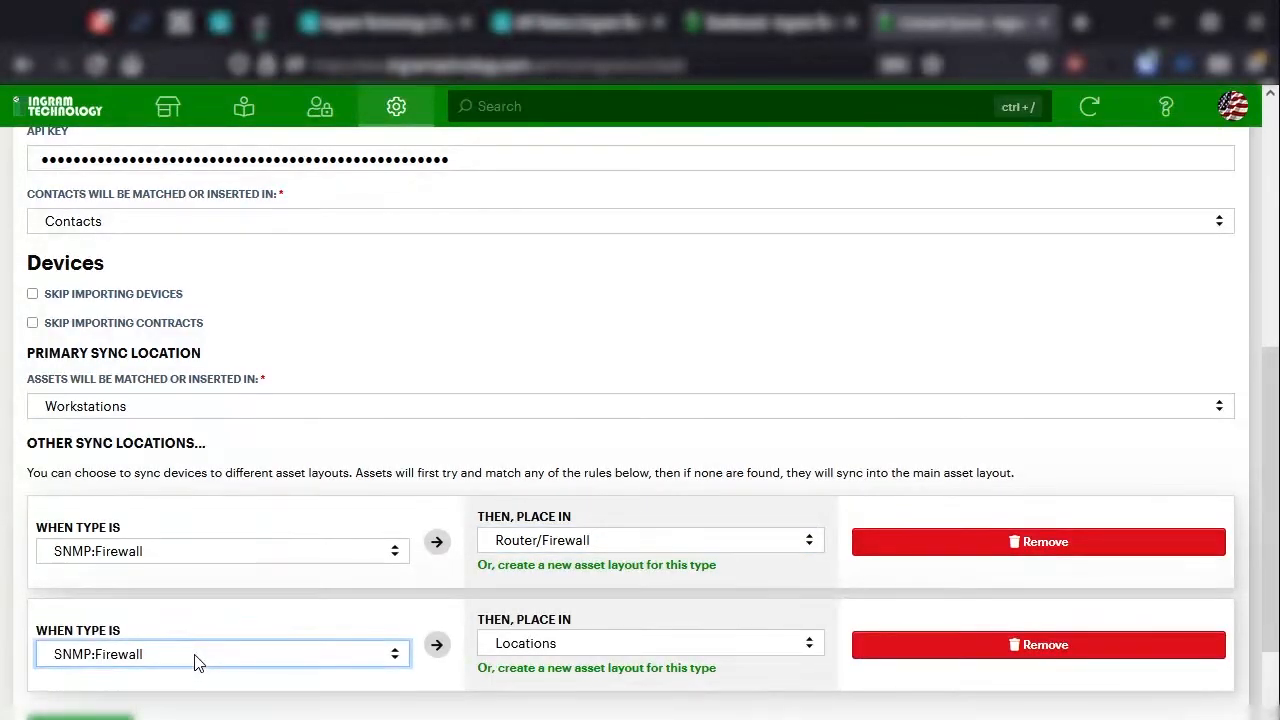
click(177, 450)
click(522, 645)
click(543, 428)
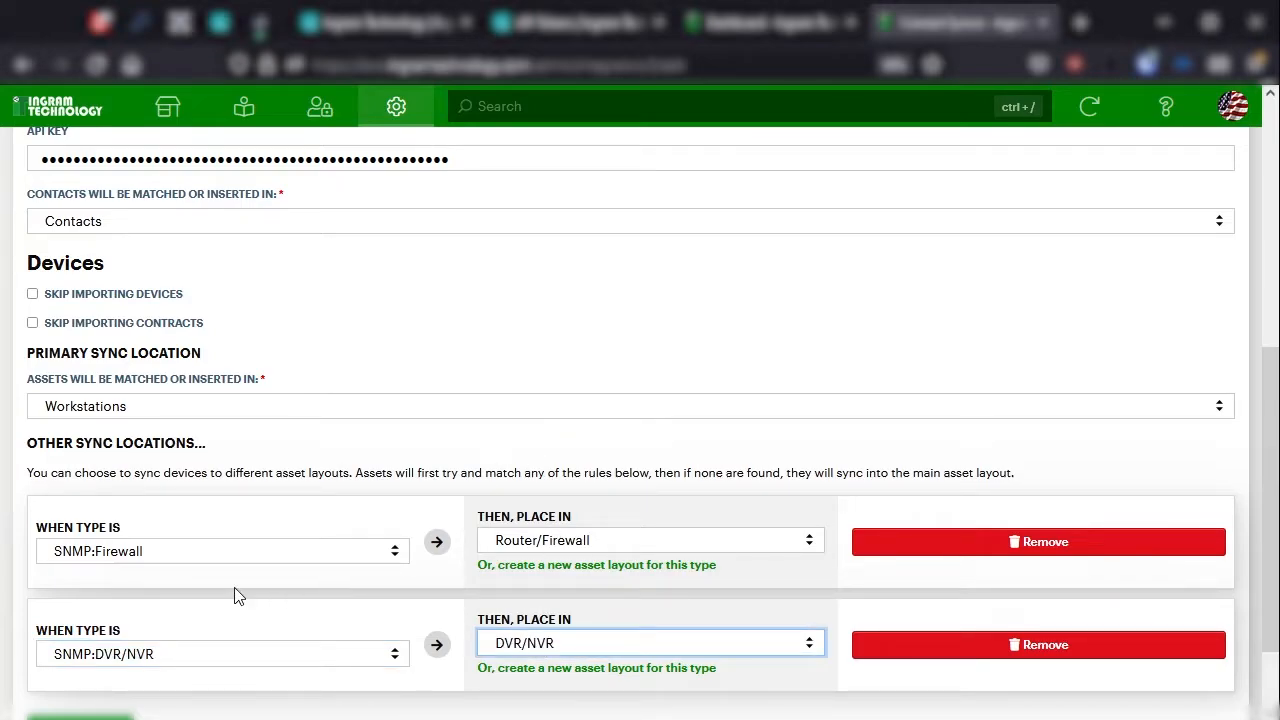
Add a third sort rule that places SNMP:Printer devices in the Printers/Copiers layout
scroll(237, 594, down, 1)
click(95, 622)
click(154, 657)
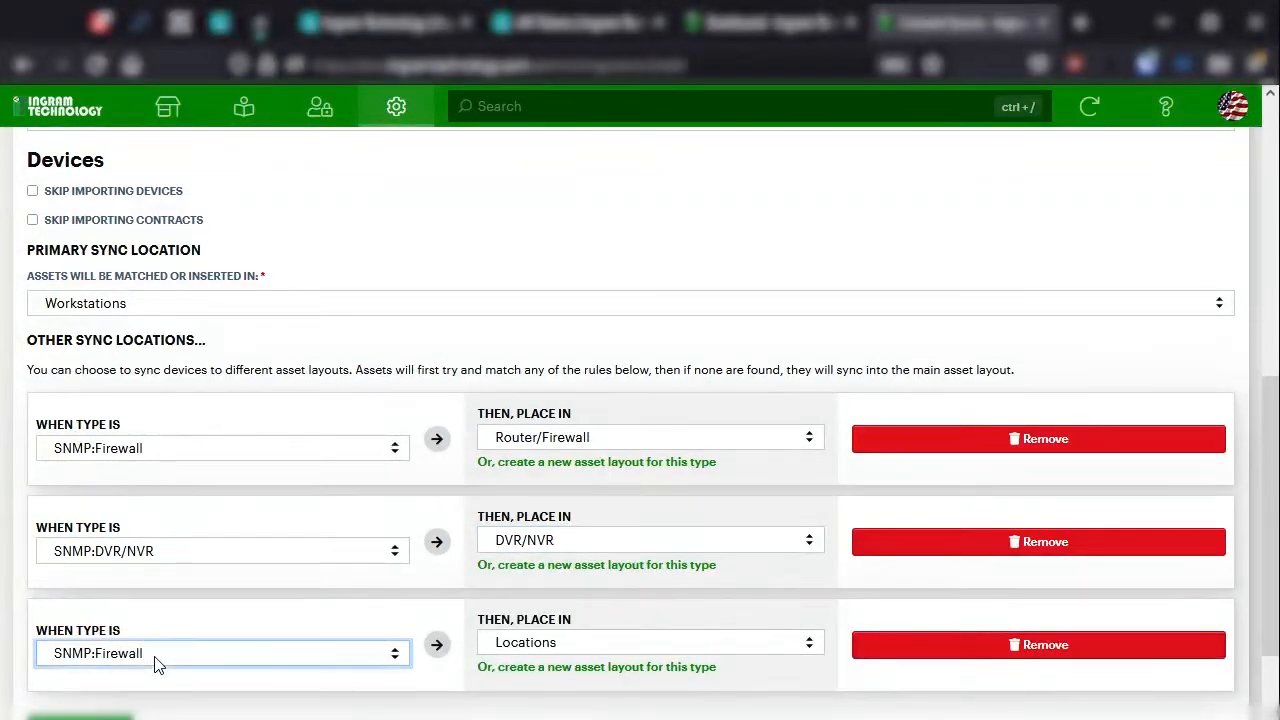
click(145, 472)
click(518, 643)
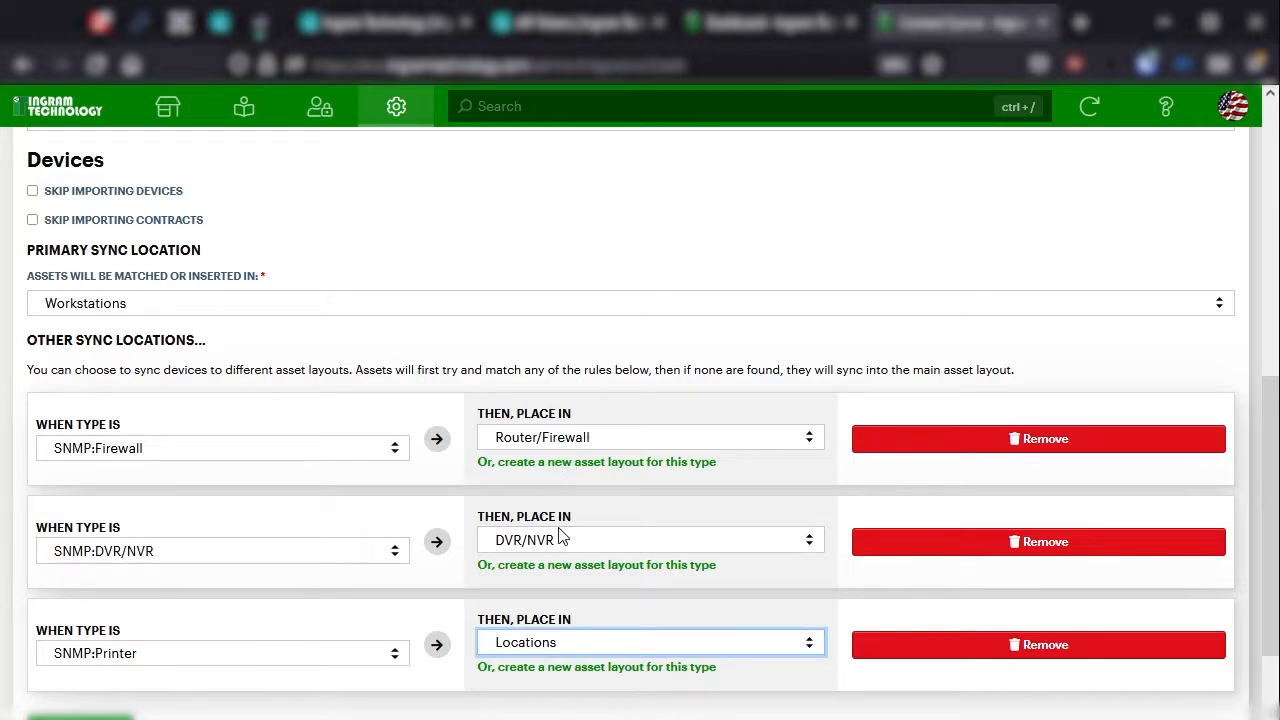
key(p)
Configure the last, still unassigned sort rule to place SNMP:UPS devices in the UPS layout
scroll(290, 617, down, 3)
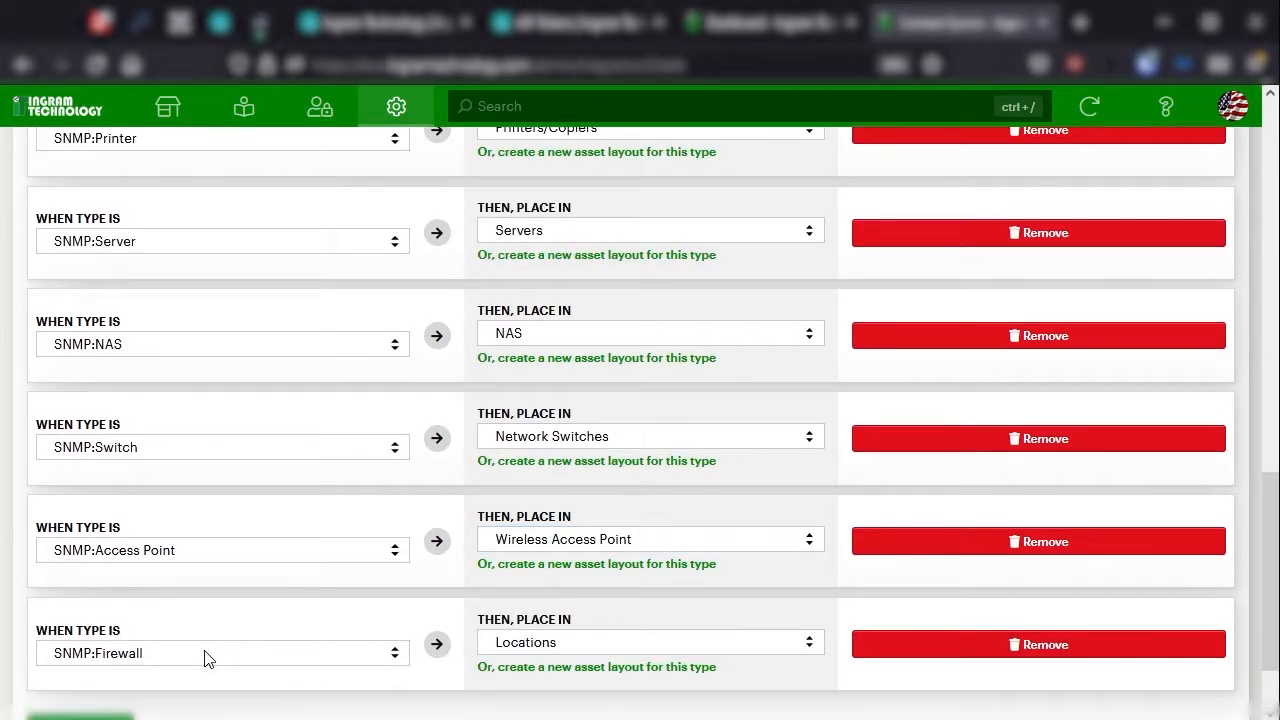
click(208, 658)
key(u)
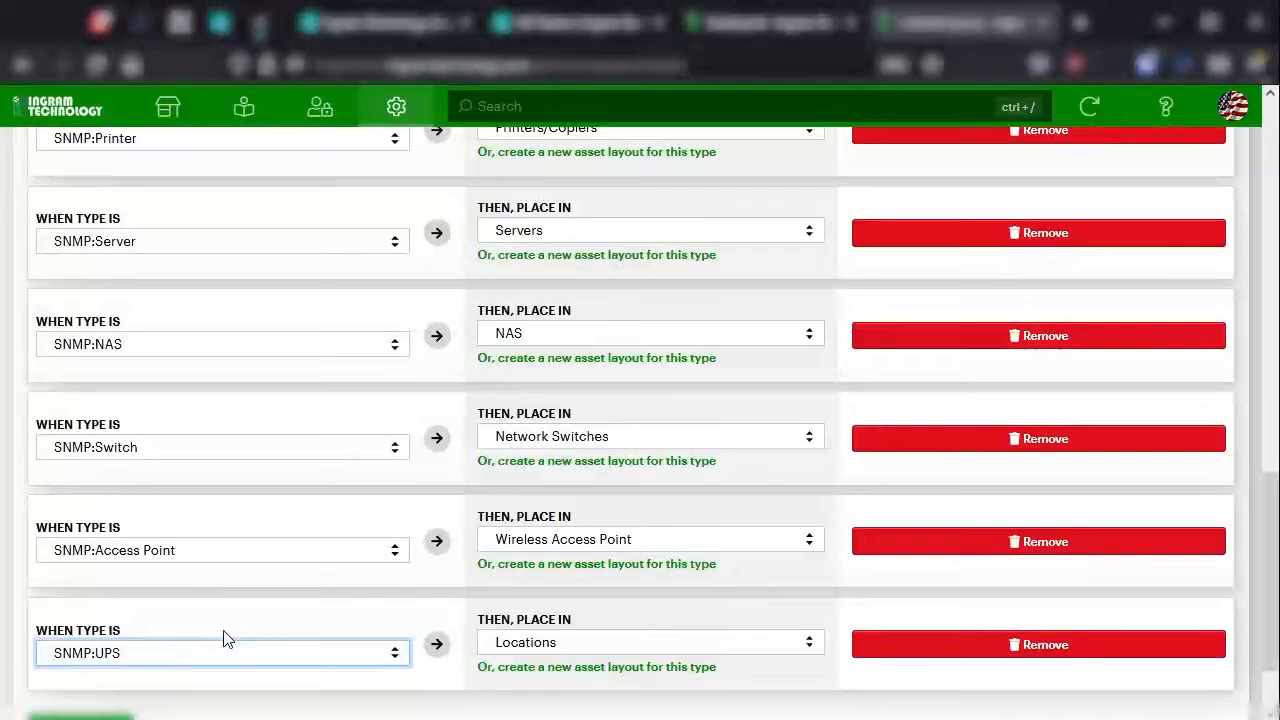
click(530, 650)
key(u)
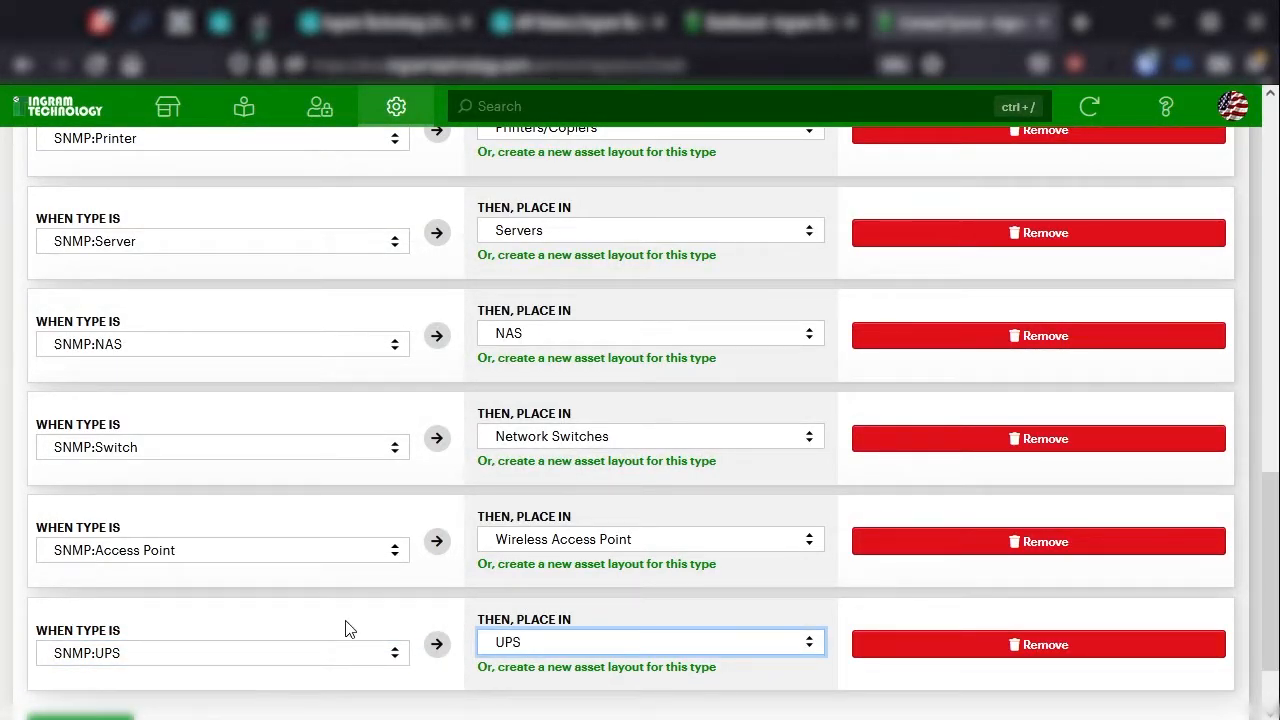
scroll(348, 628, down, 1)
click(85, 628)
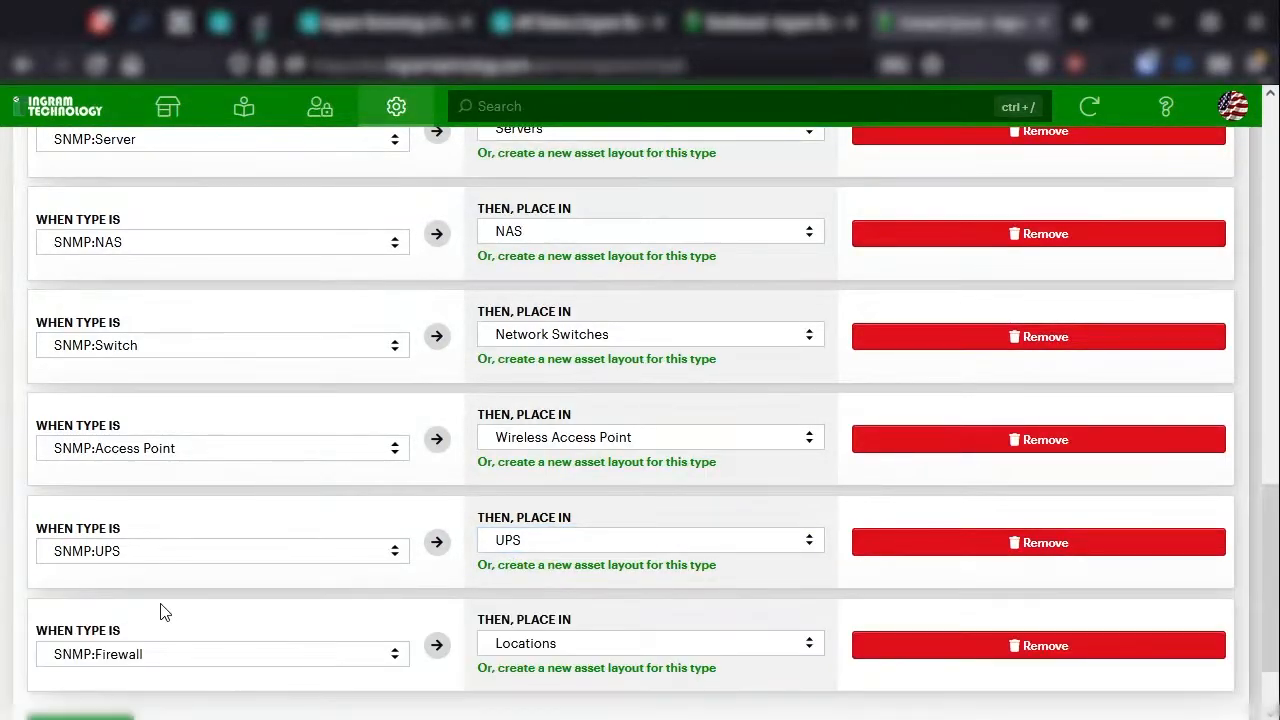
click(174, 658)
click(247, 682)
click(947, 651)
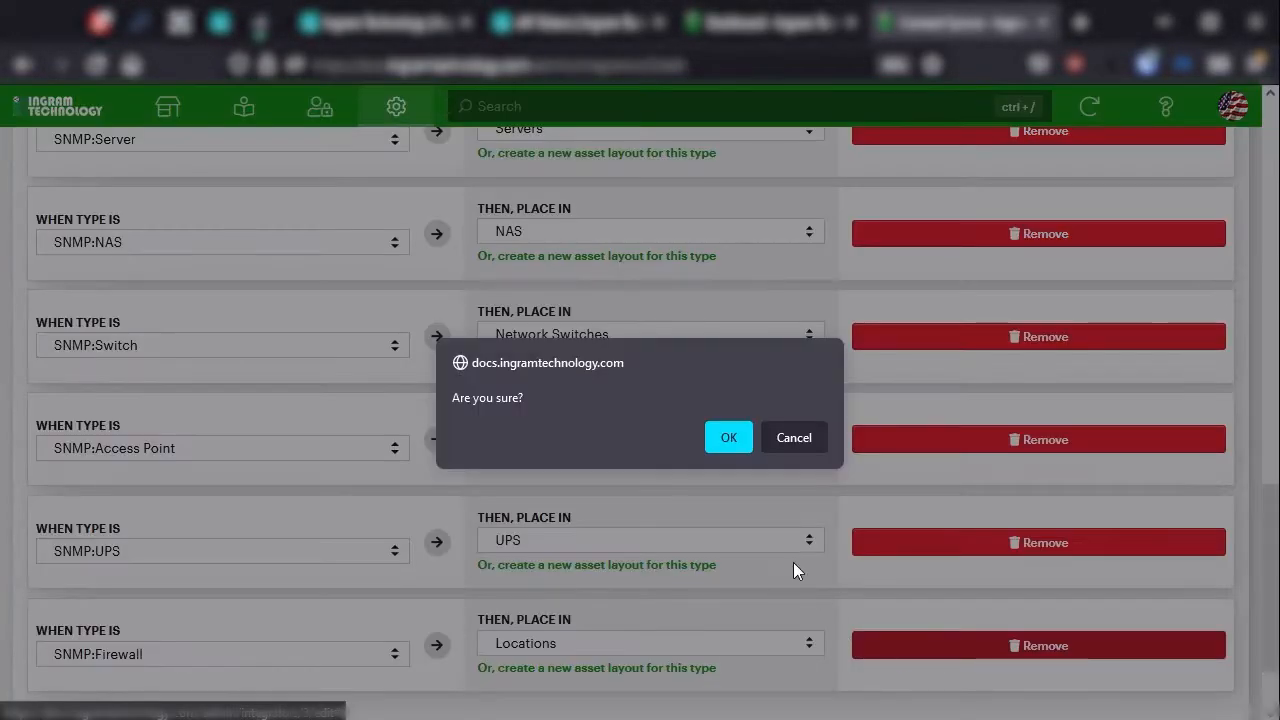
click(724, 446)
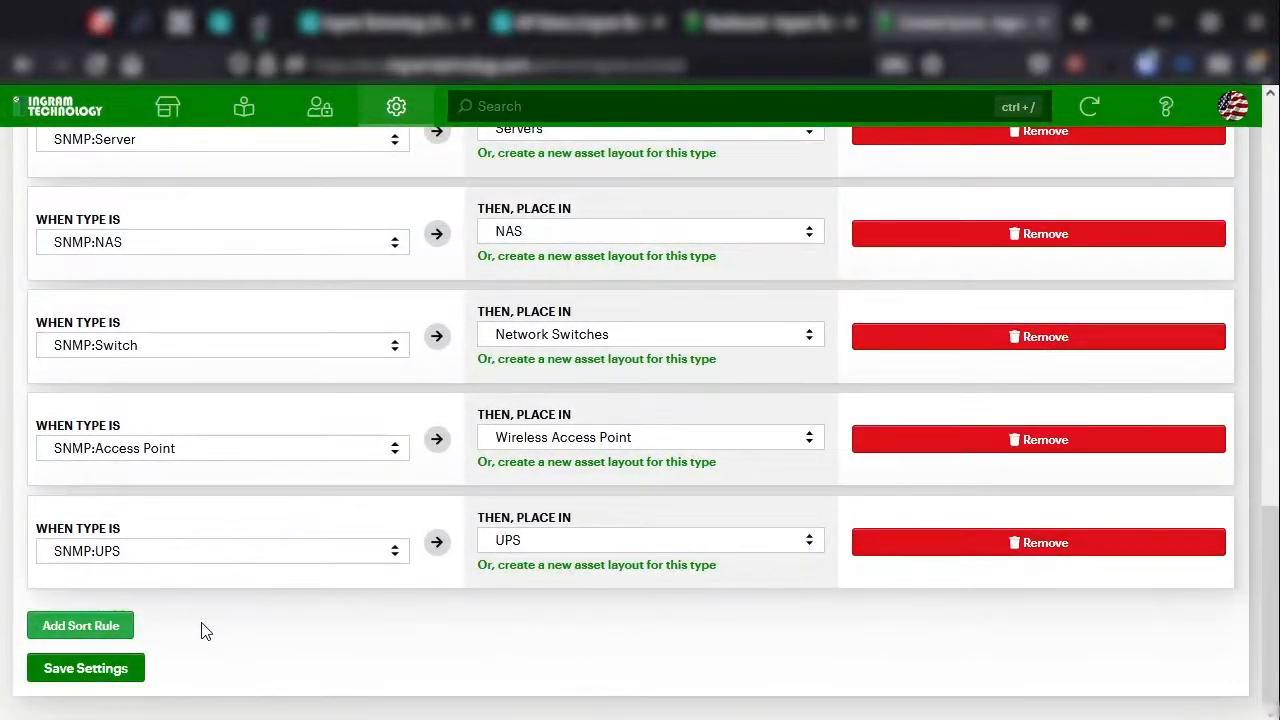
Save the Syncro integration settings and dismiss Bitwarden's offer to remember the password
click(113, 679)
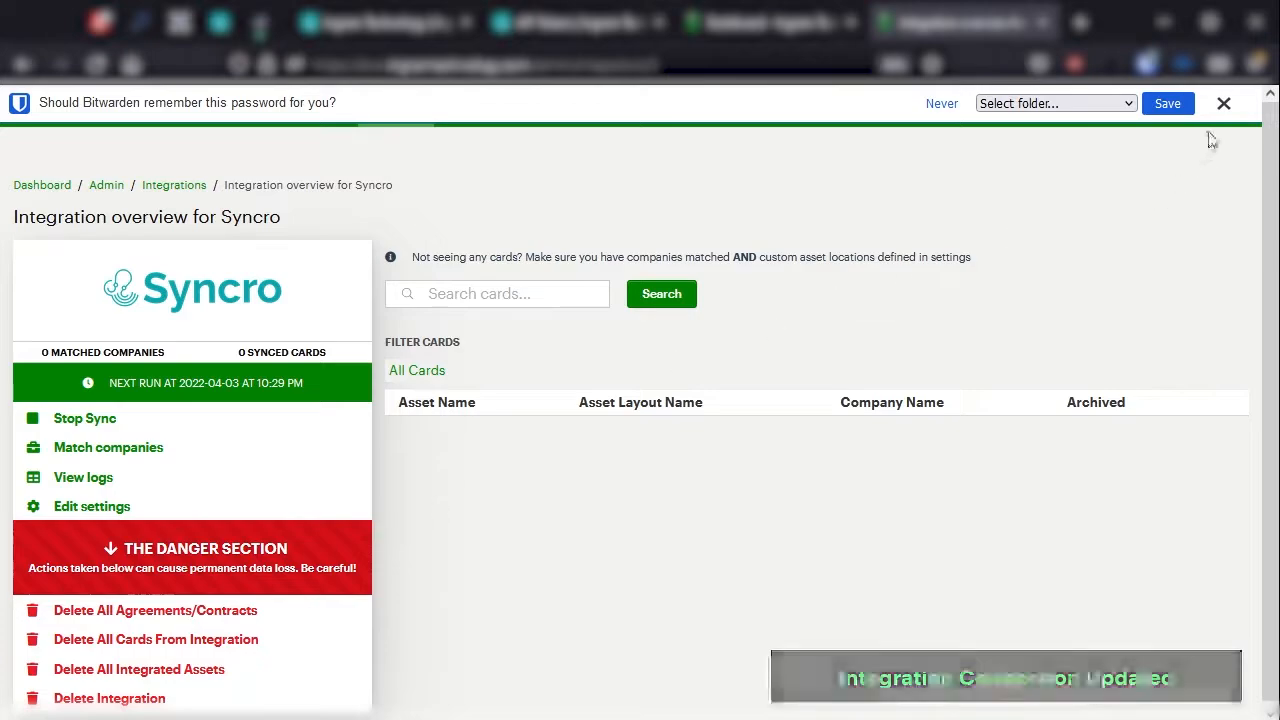
click(1223, 103)
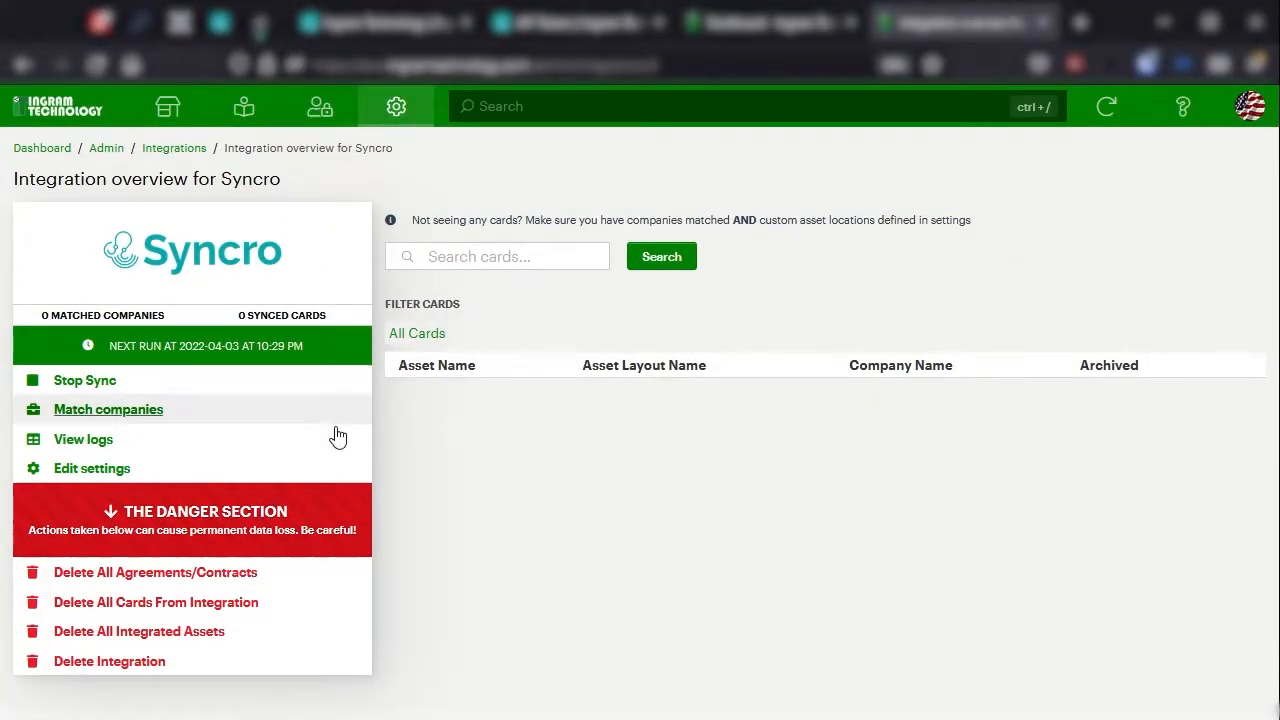
Reopen the Syncro integration settings and review the primary sync location and the saved sort rules
click(97, 478)
scroll(409, 466, down, 5)
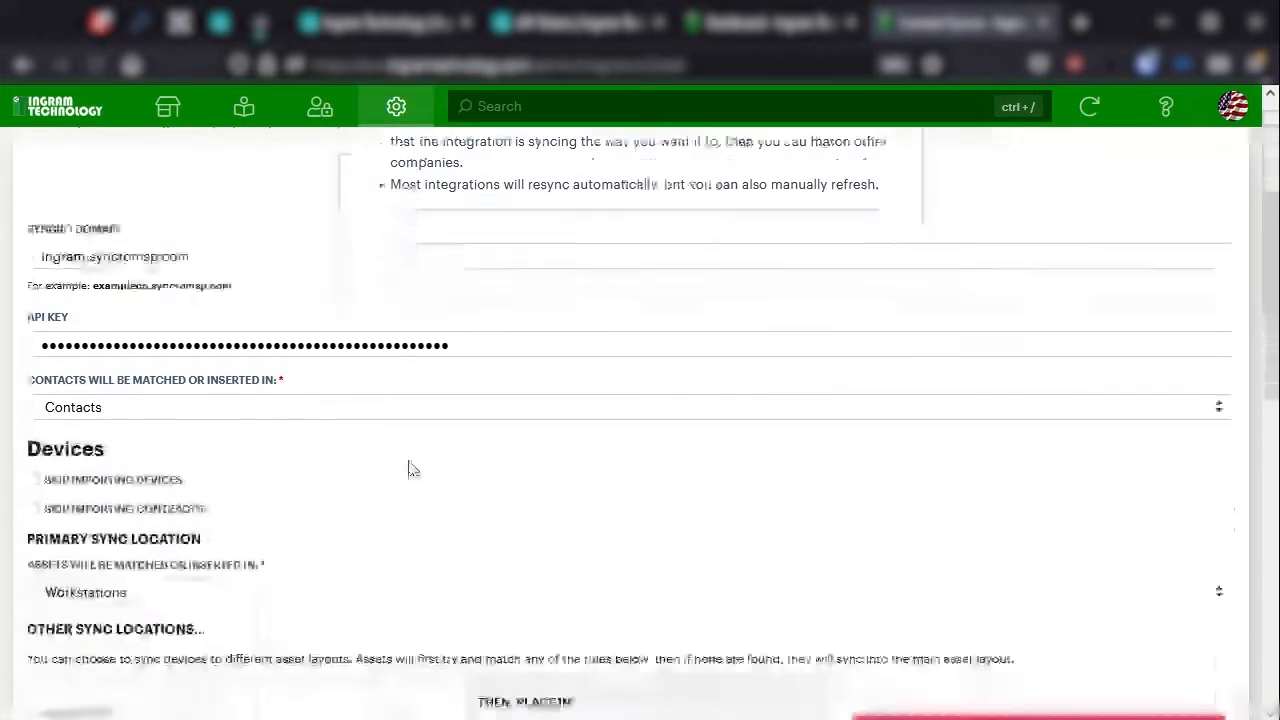
scroll(250, 320, up, 1)
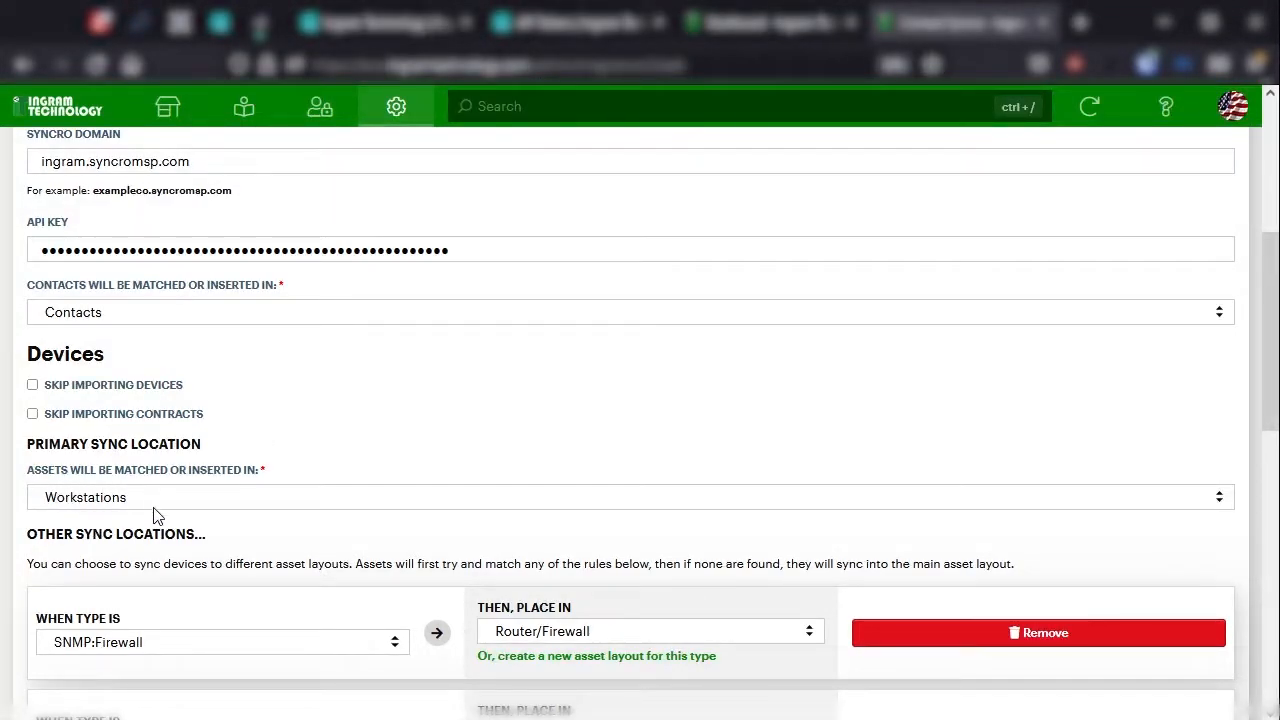
scroll(320, 548, down, 5)
scroll(320, 548, down, 4)
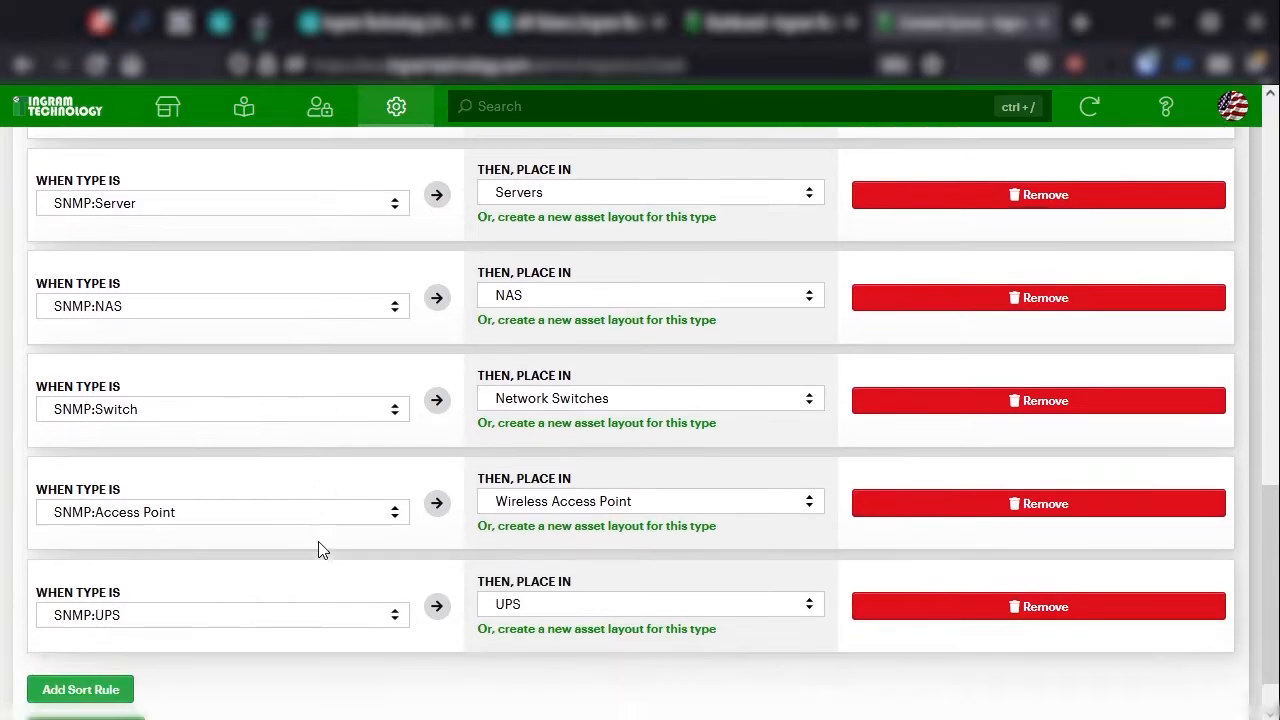
scroll(320, 548, up, 12)
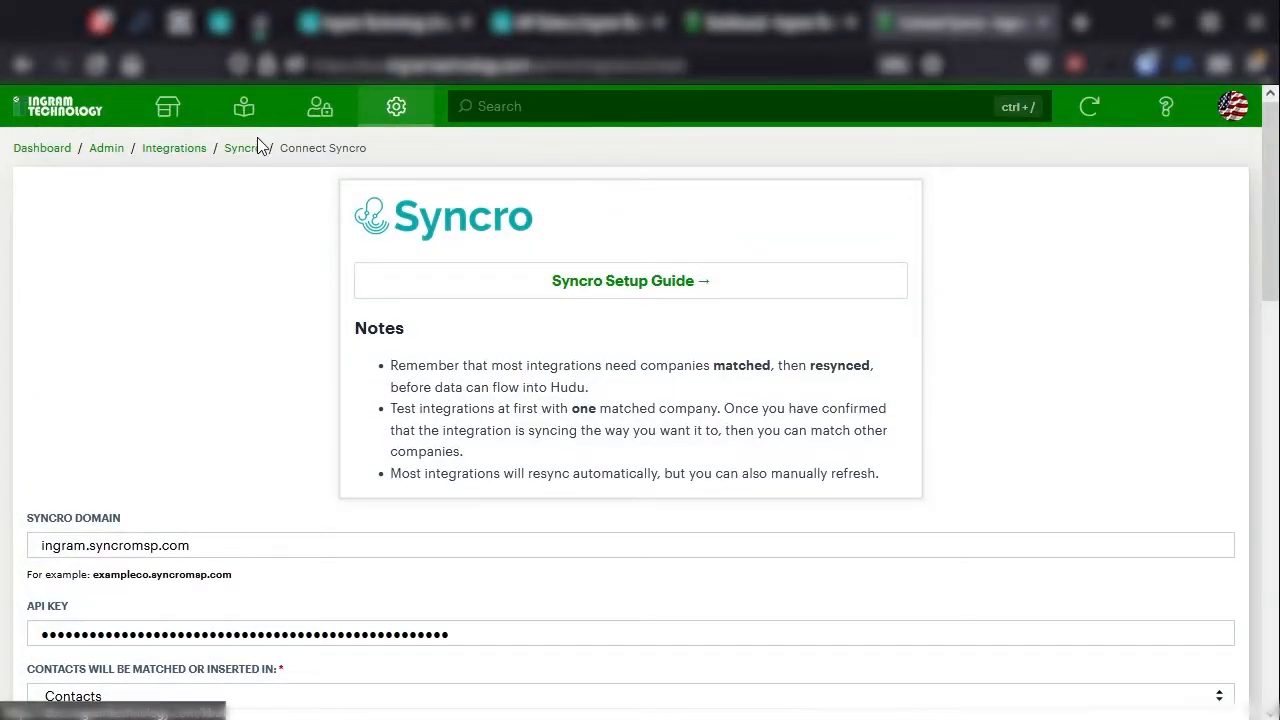
Open company matching for the Syncro integration and search the unmatched companies for "ingram"
click(250, 150)
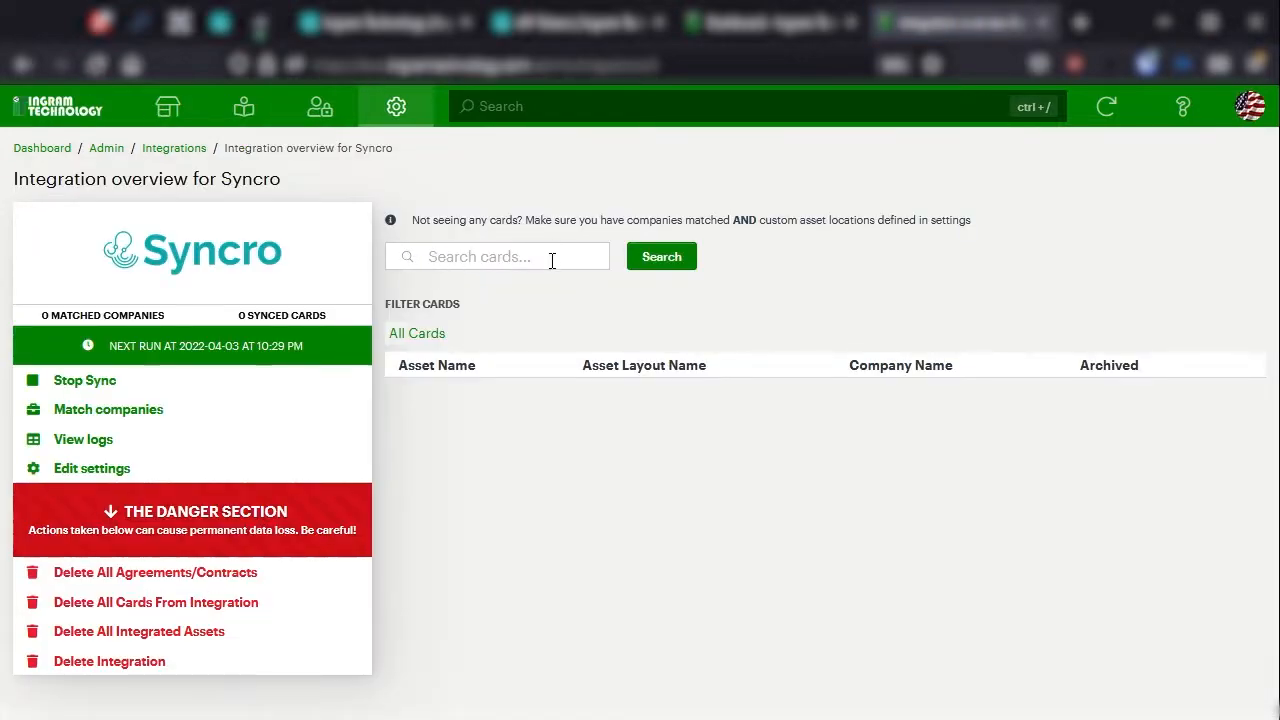
click(88, 413)
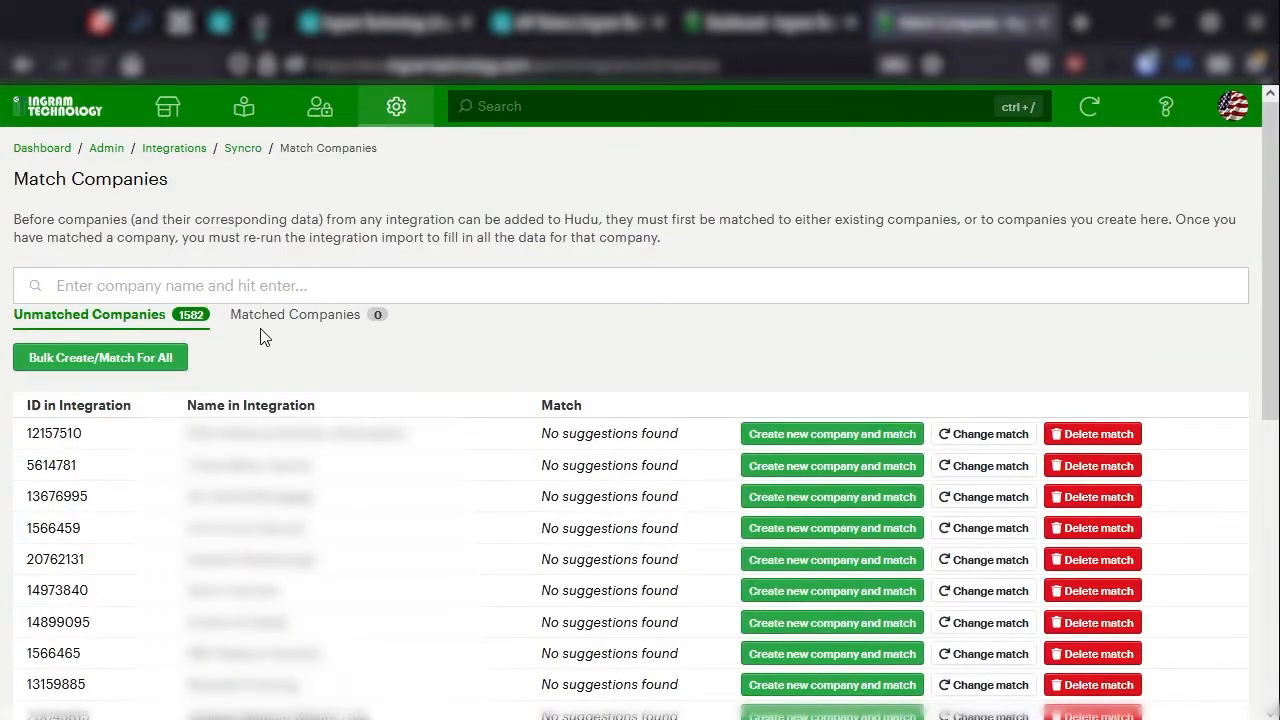
click(222, 285)
text(ingram)
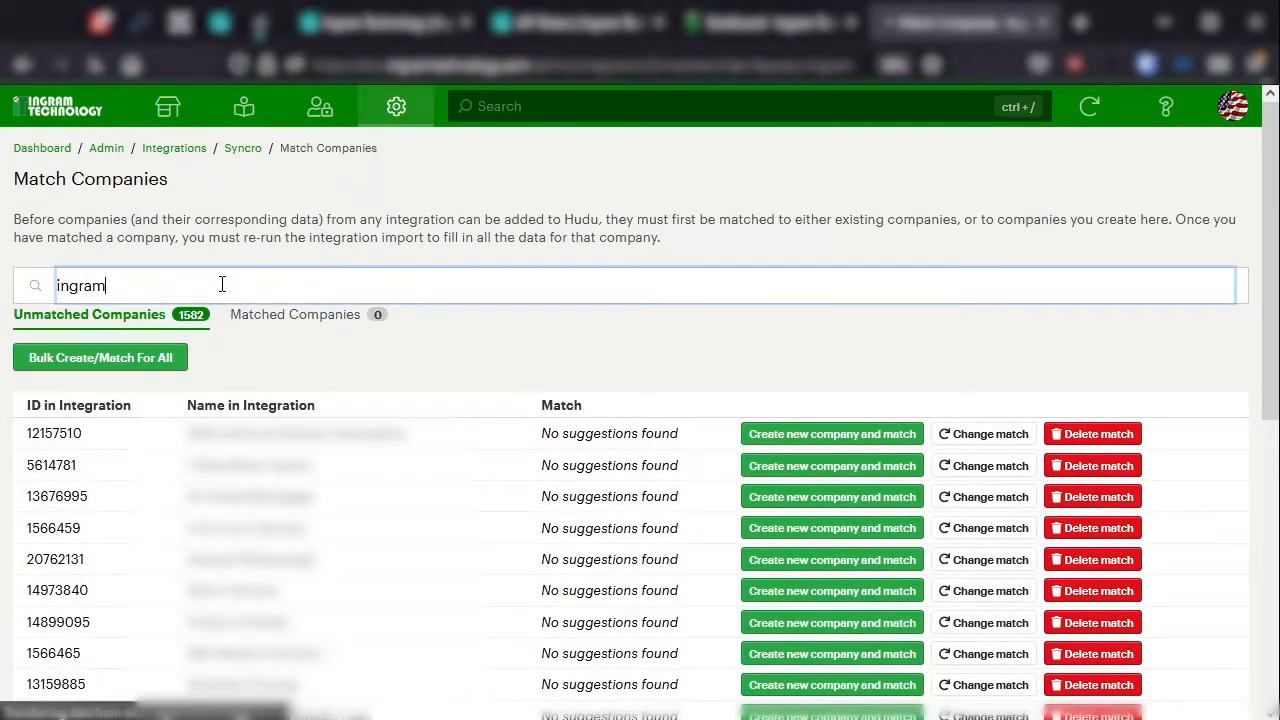
key(Return)
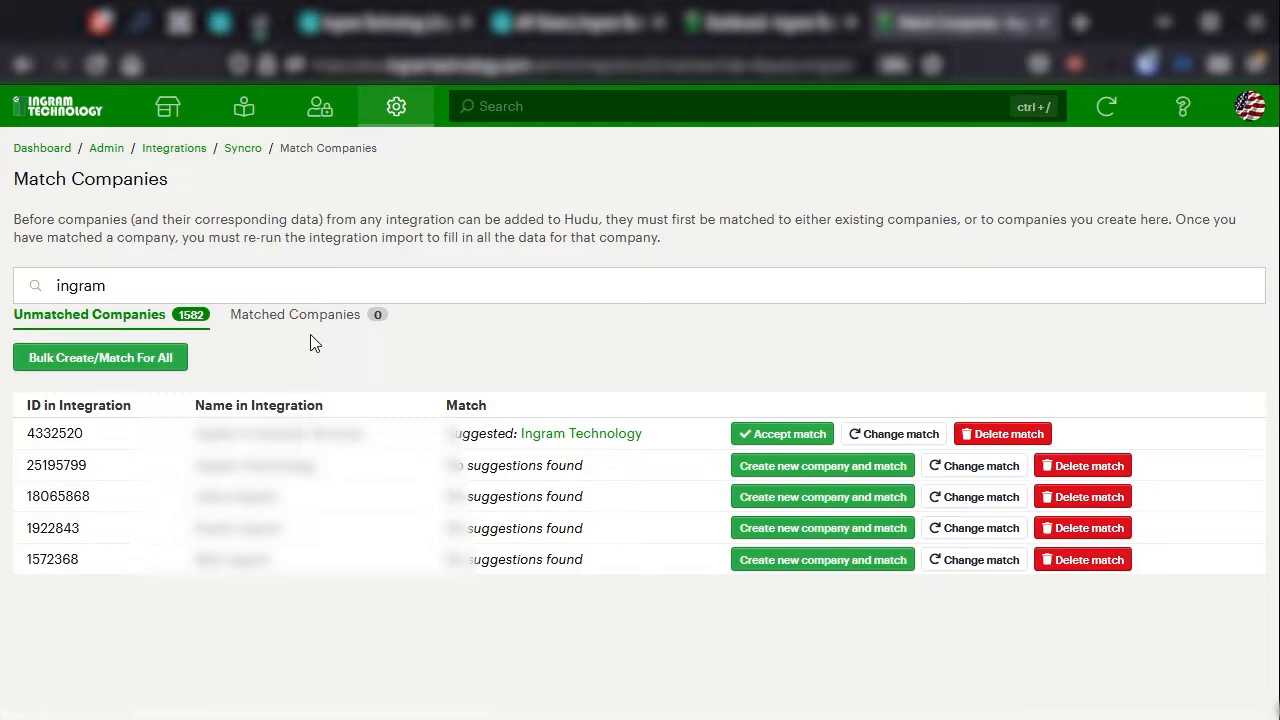
Accept the suggested match to Ingram Technology for the first listed Syncro company and show the matched companies
click(773, 436)
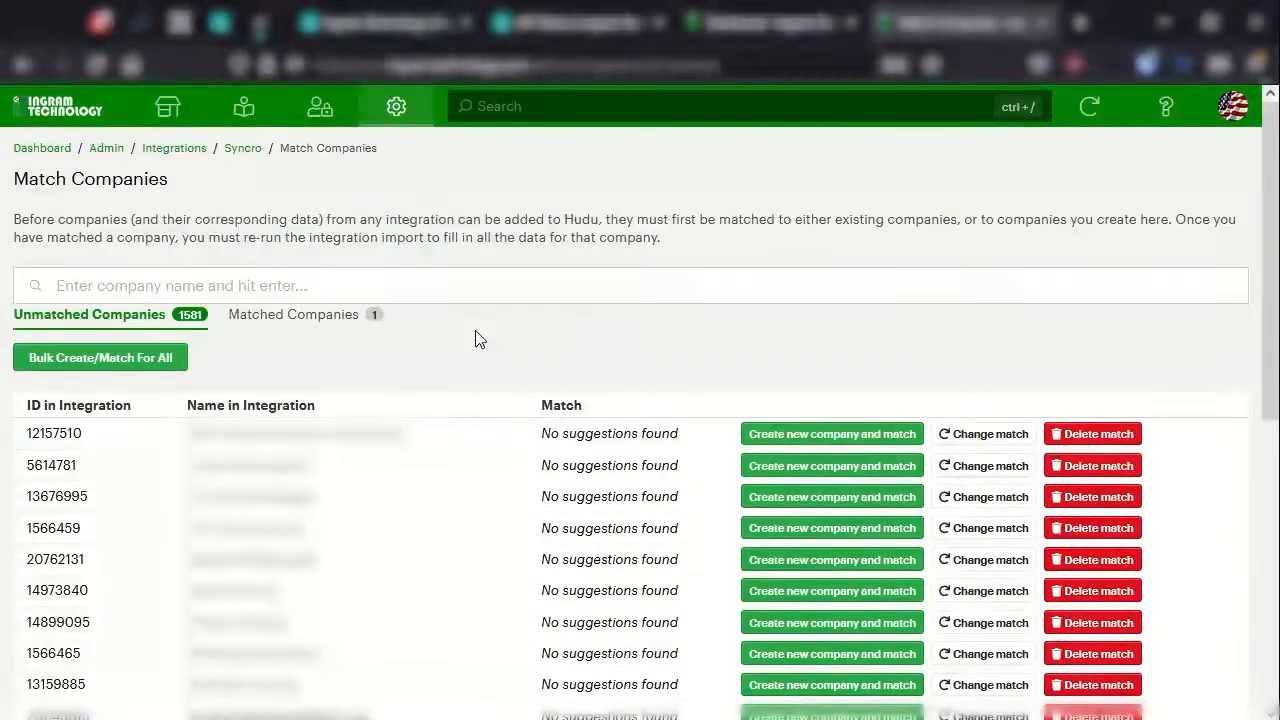
click(282, 318)
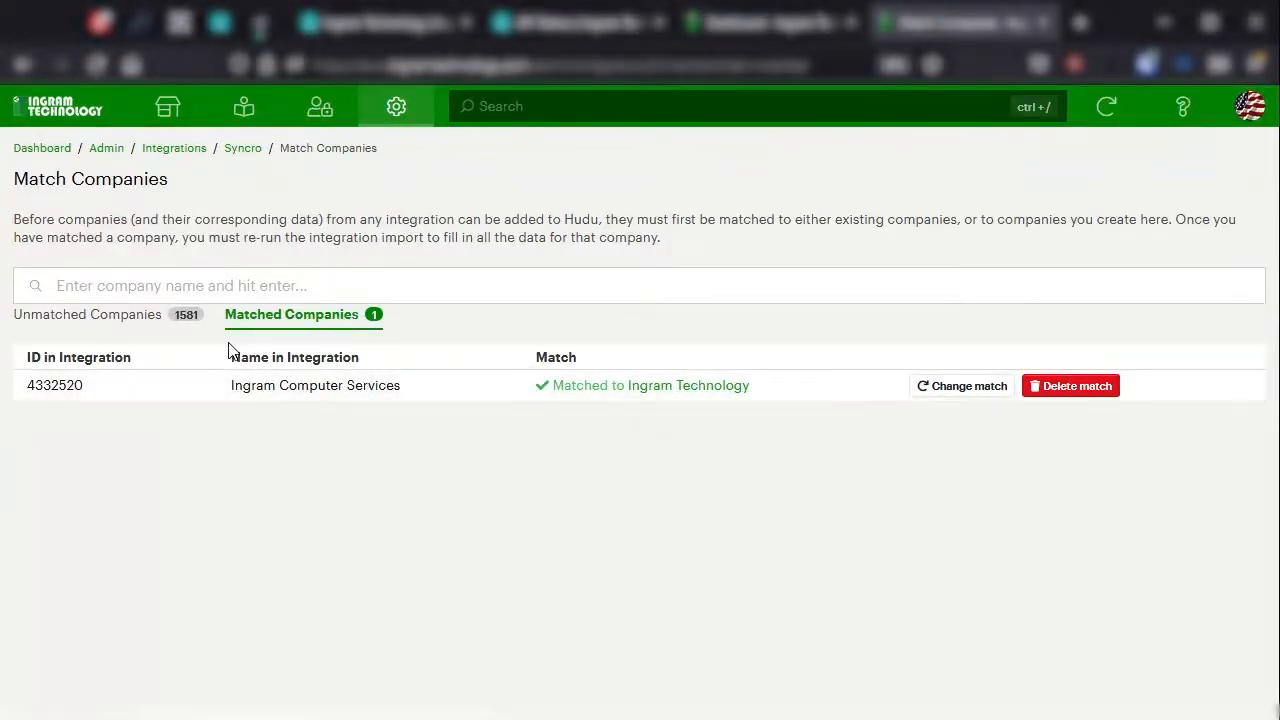
Open the matched Ingram Technology company and review its asset layouts before the import
click(640, 390)
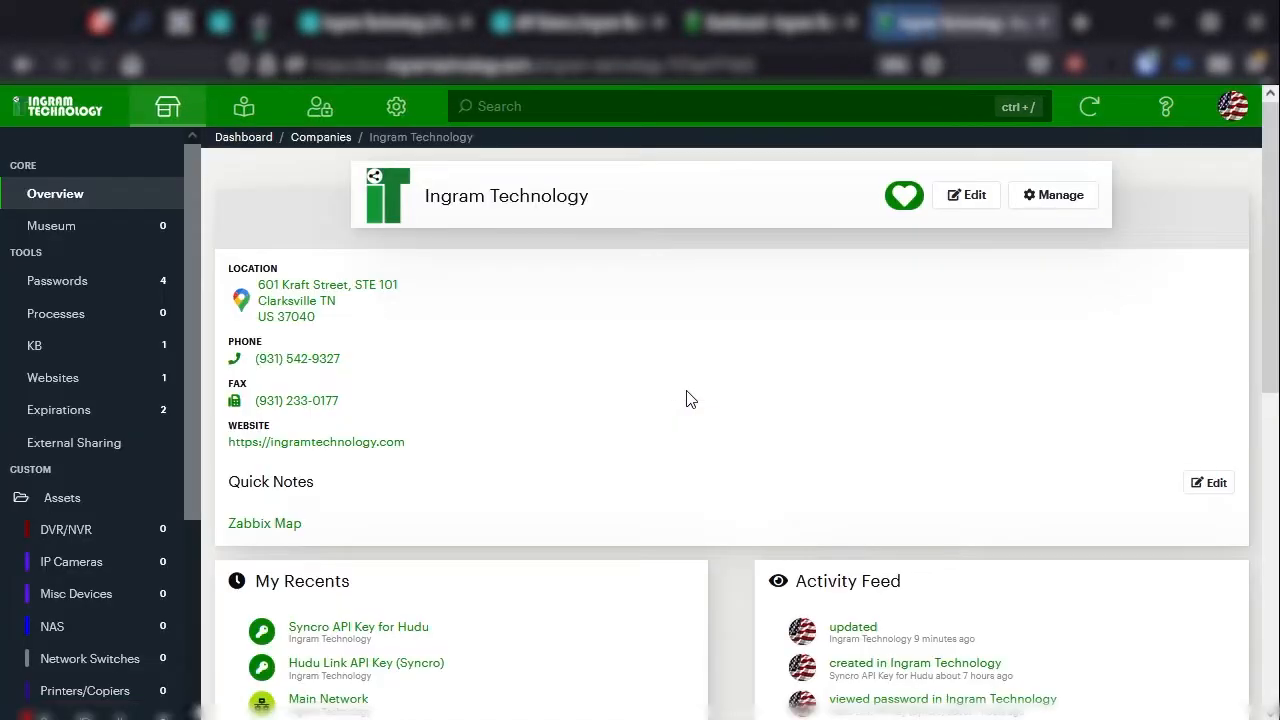
scroll(63, 343, down, 3)
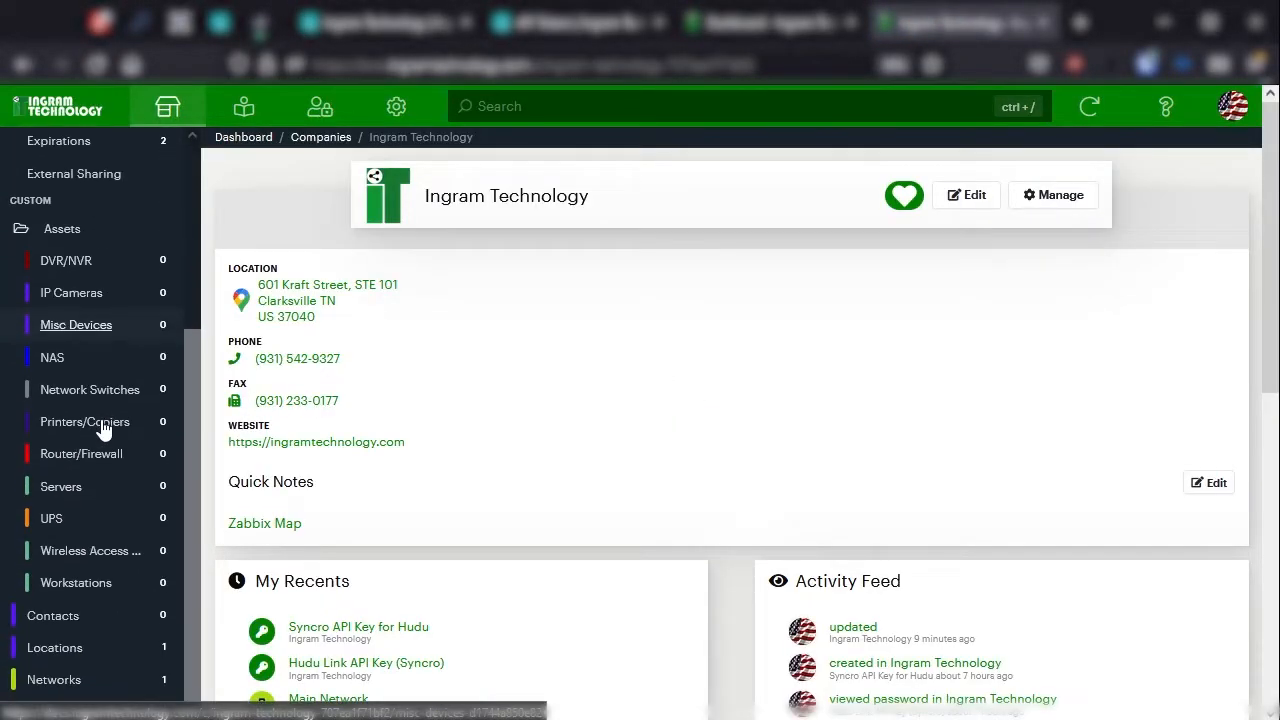
scroll(104, 427, up, 3)
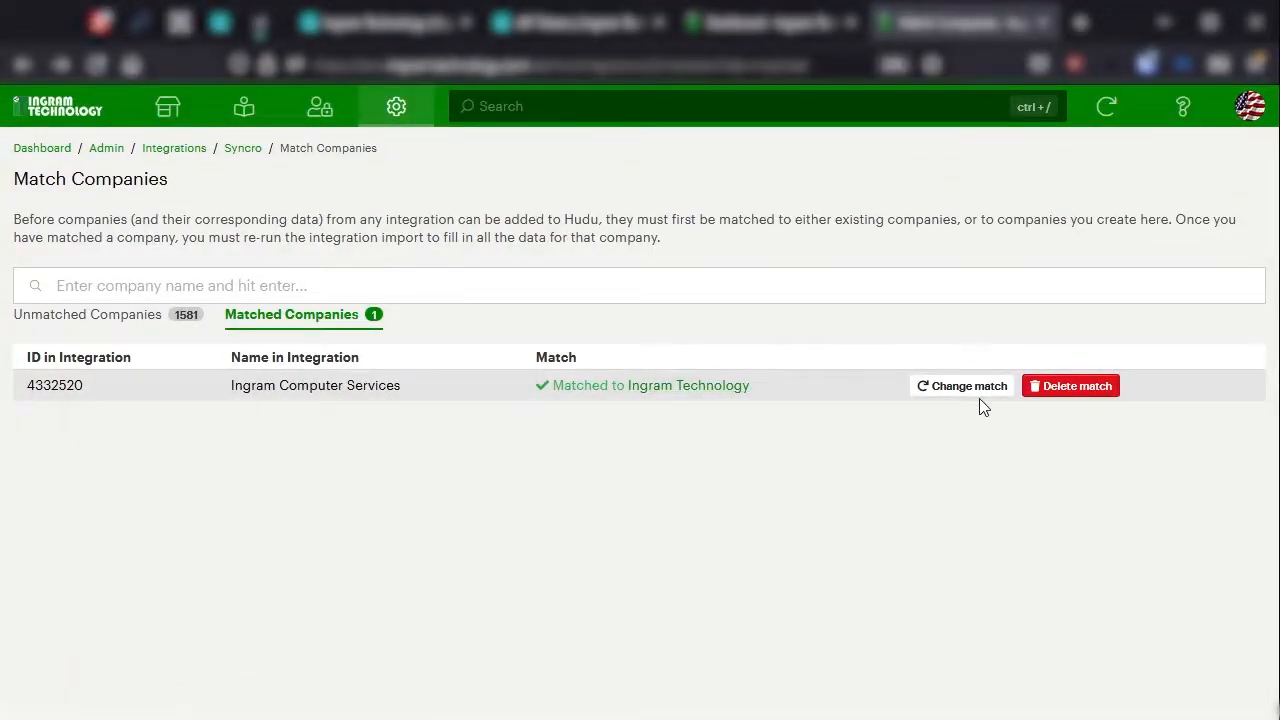
Return to the Syncro integration overview and refresh the Syncro integration to import the matched company's data
click(233, 152)
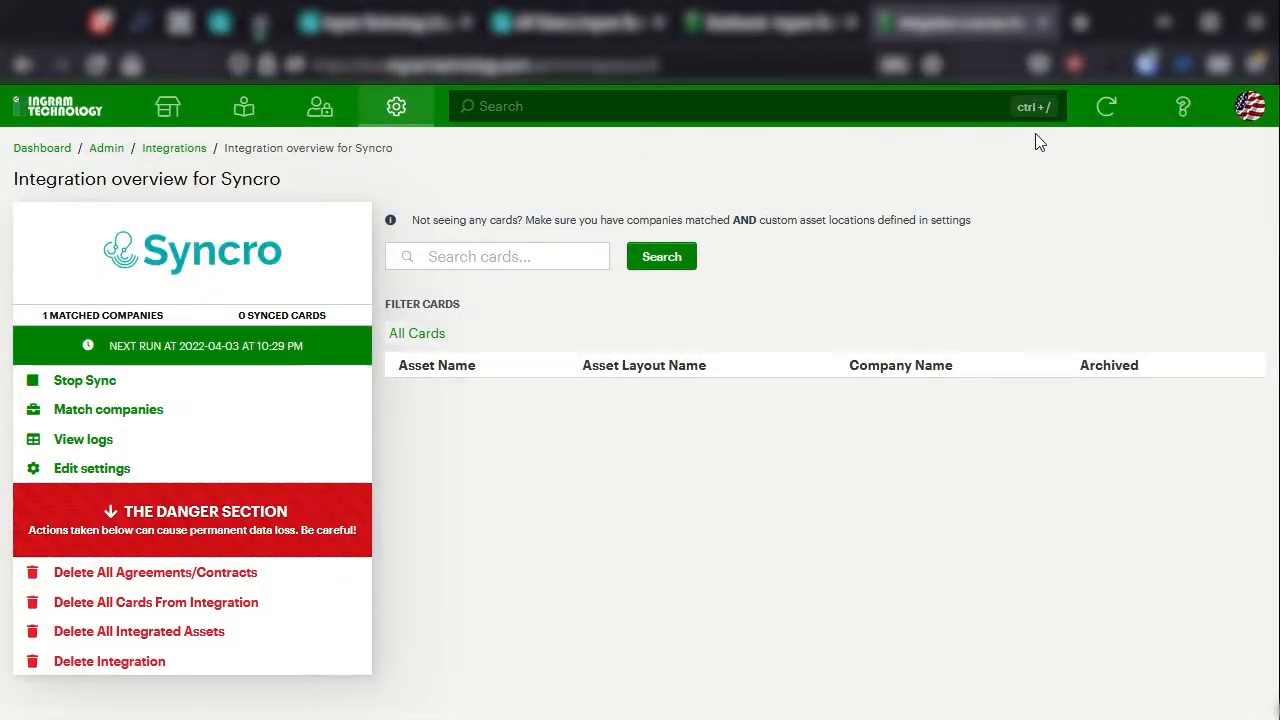
click(1106, 106)
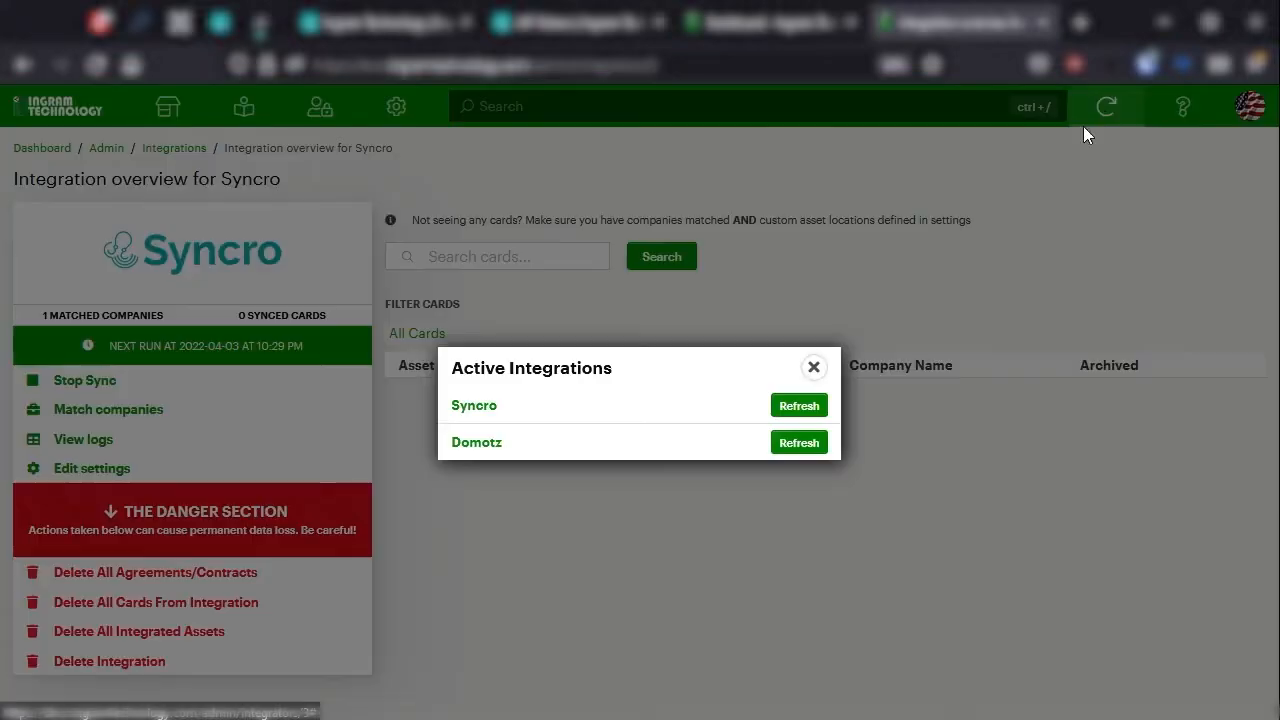
click(797, 407)
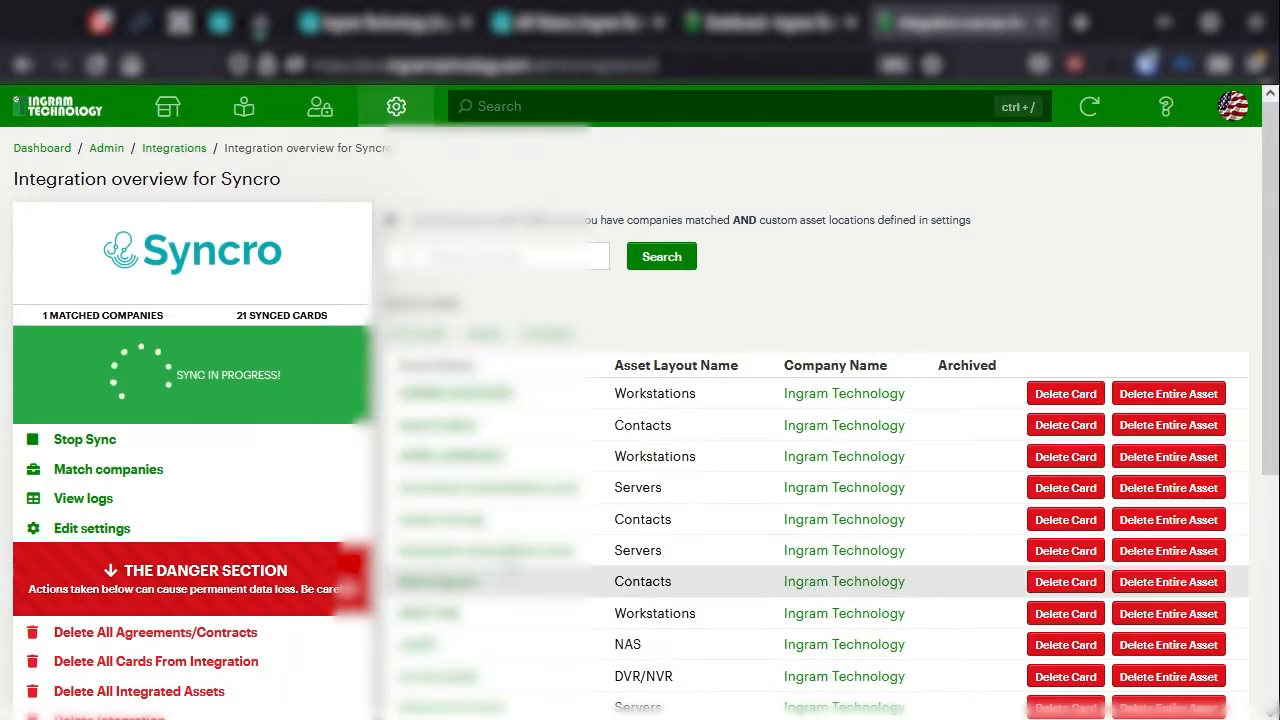
Review the synced Syncro cards and their asset layouts, filtering the list by contacts and by assets
scroll(640, 540, down, 4)
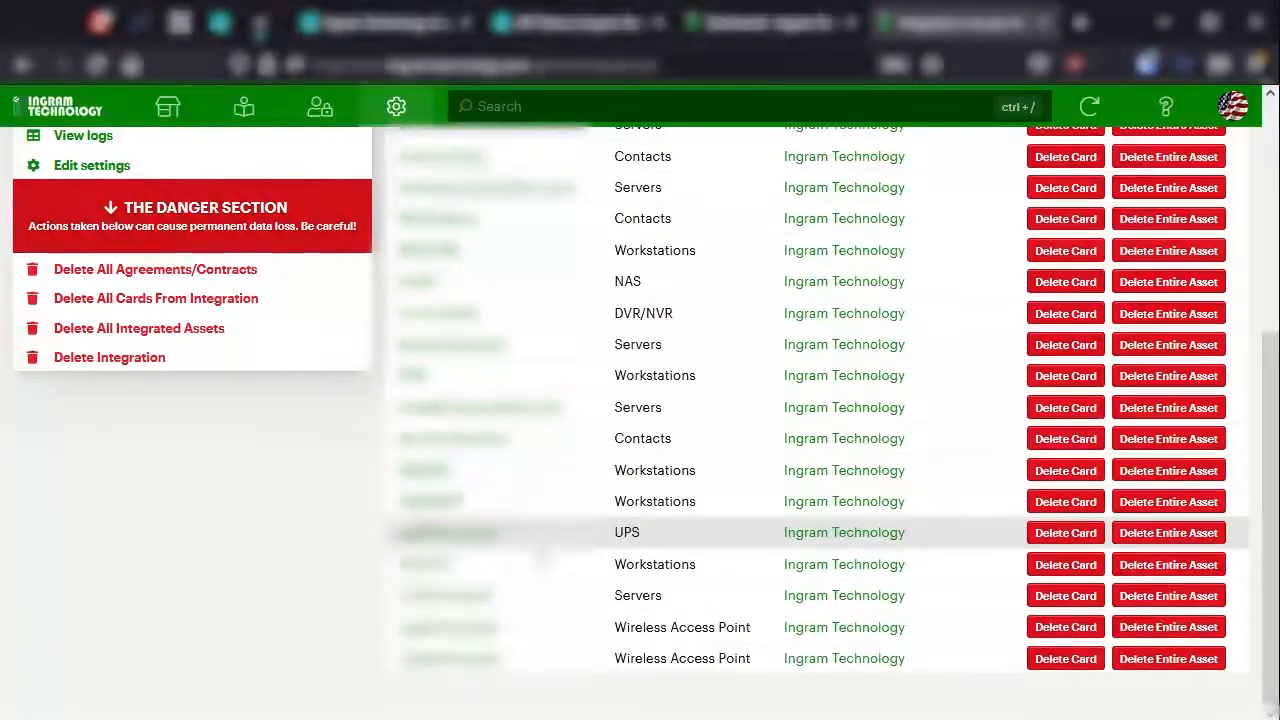
scroll(541, 560, up, 4)
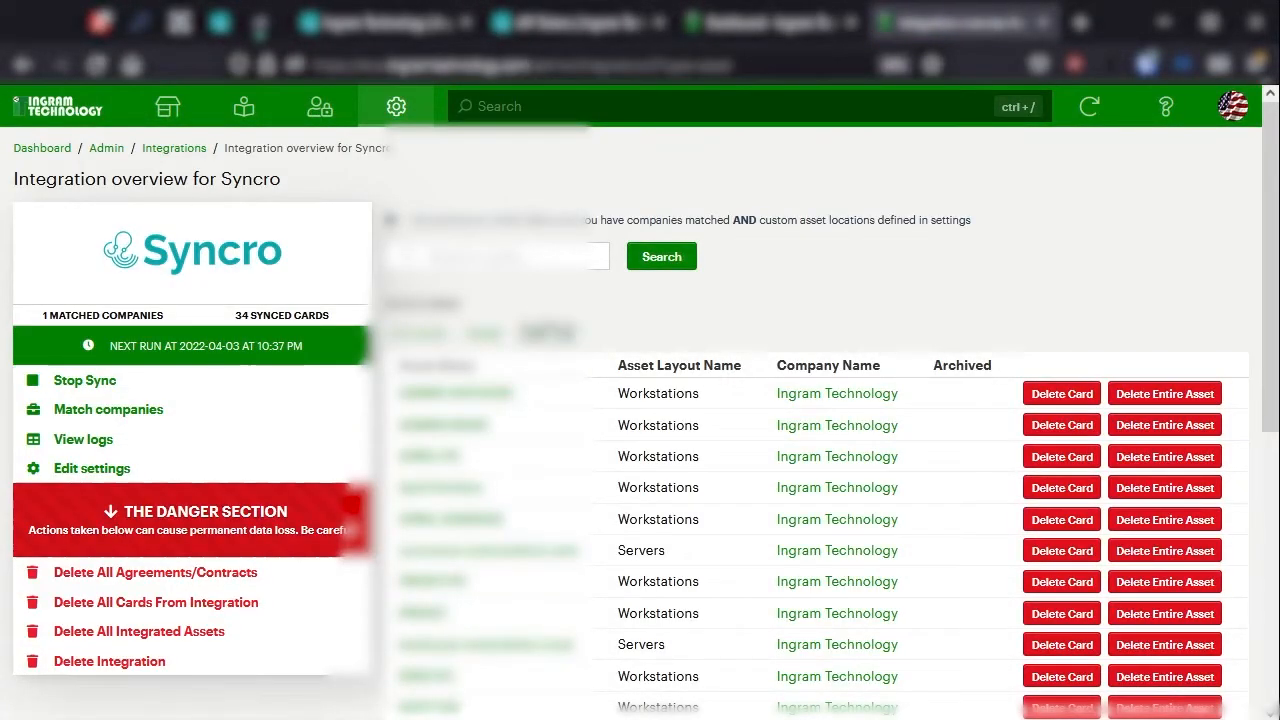
click(548, 332)
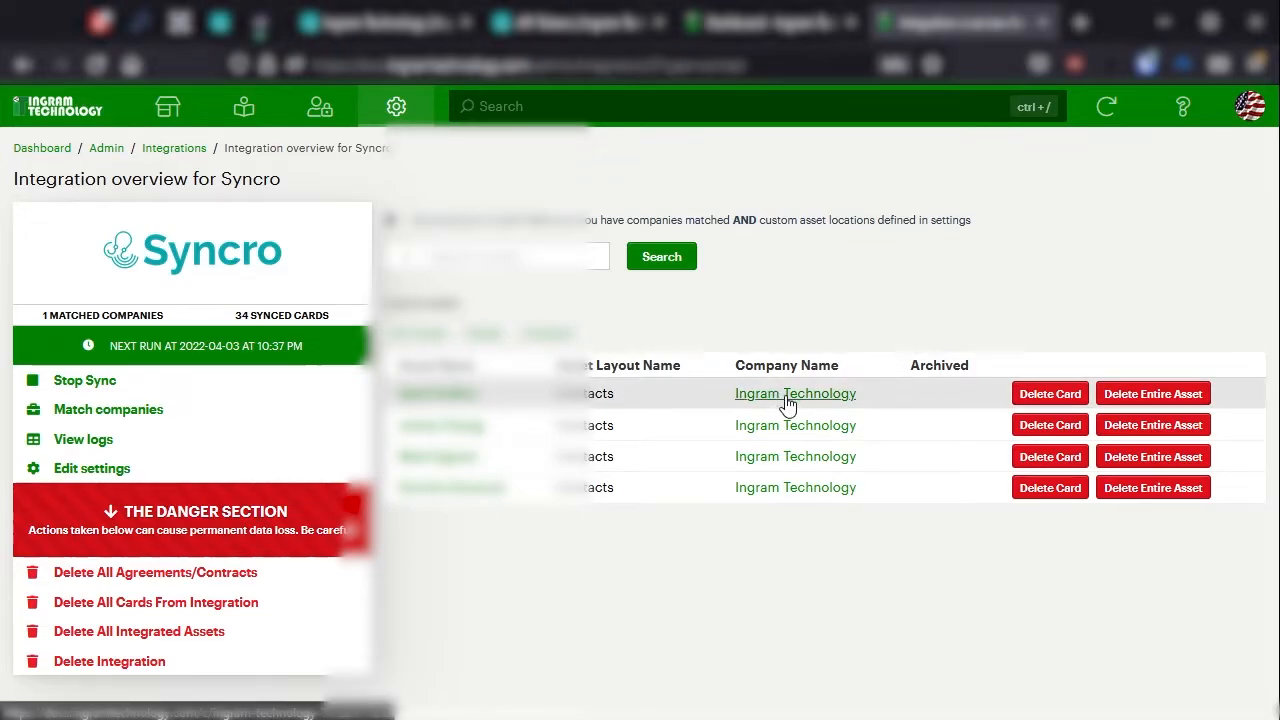
click(484, 333)
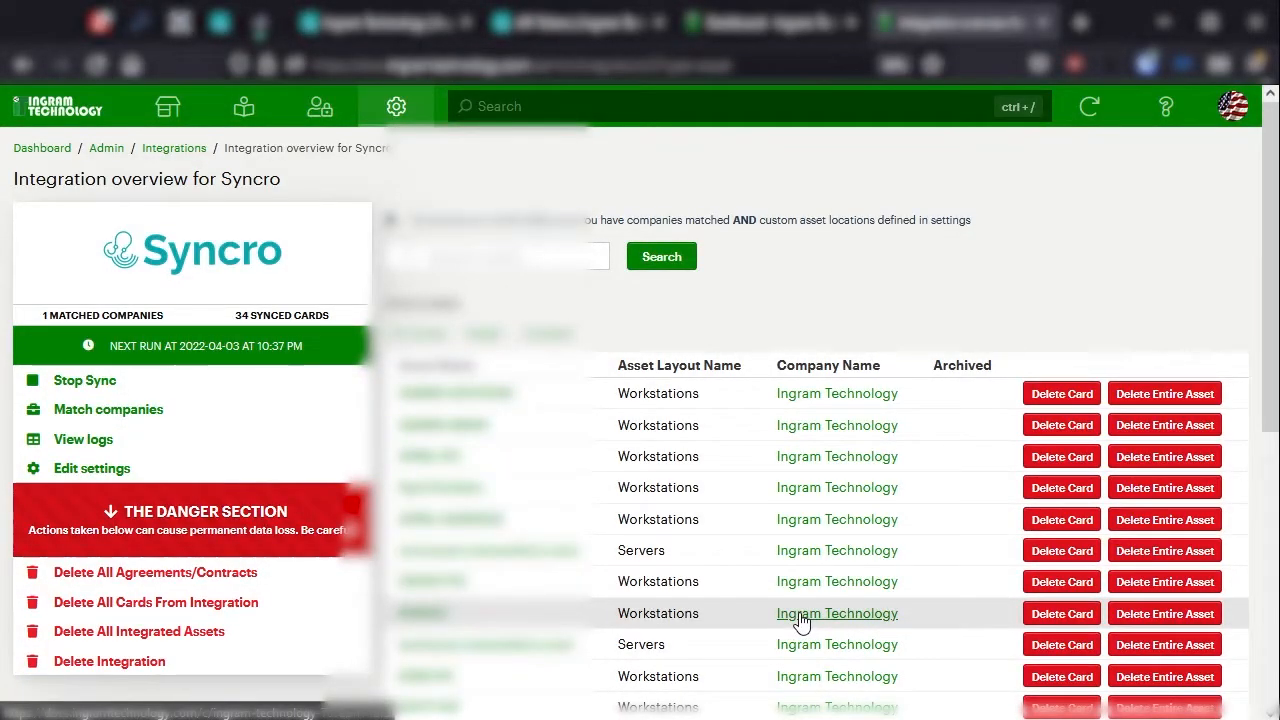
Open Ingram Technology's workstations from the synced cards and review the Syncro details of IPDC01
click(800, 615)
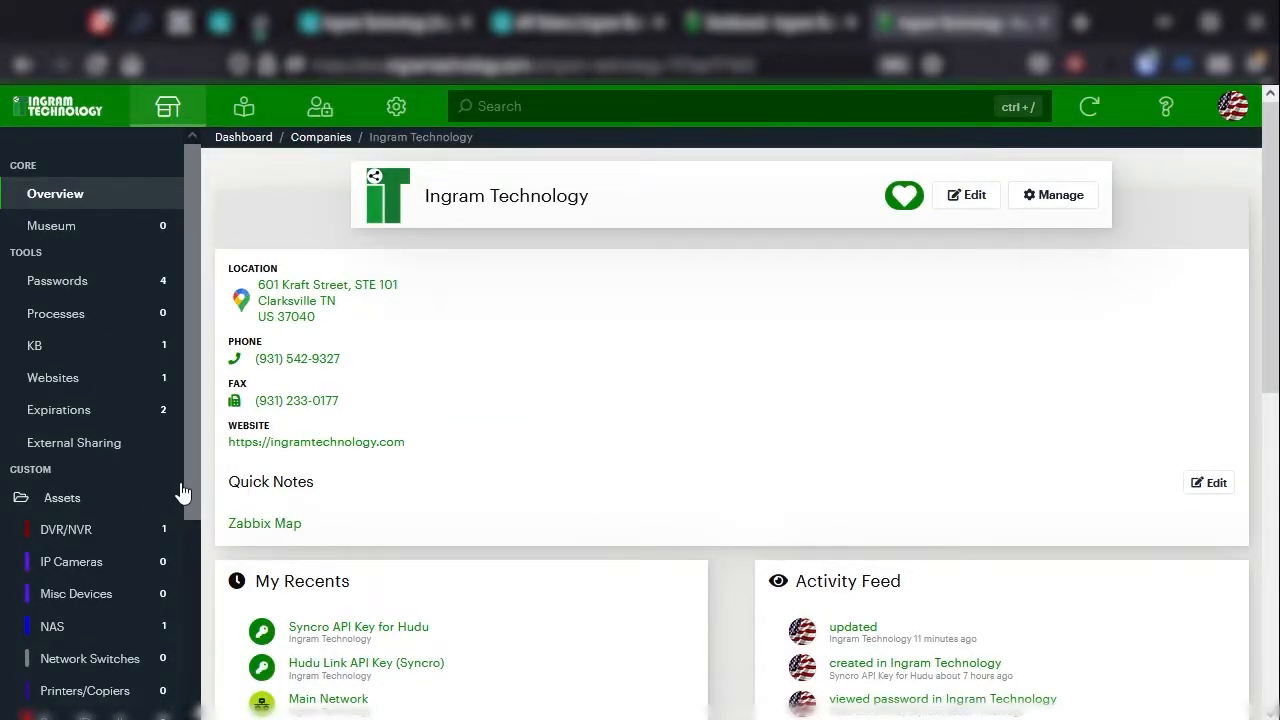
scroll(150, 505, down, 3)
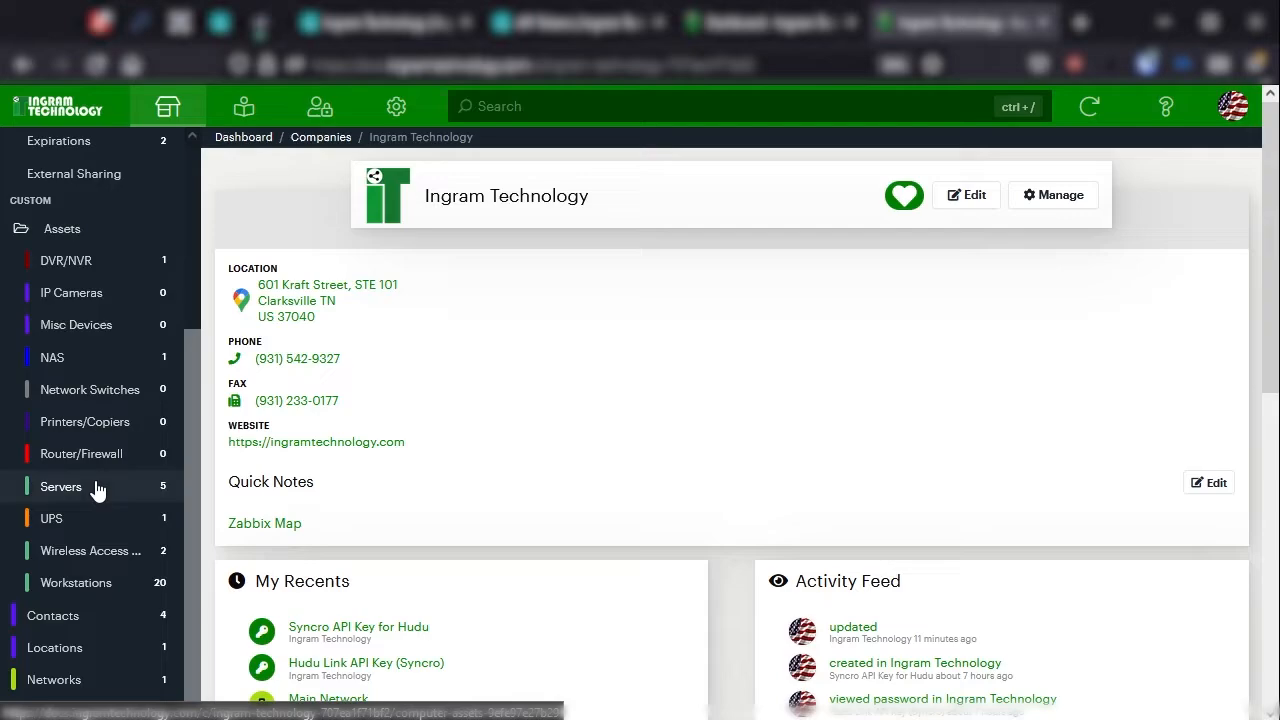
click(99, 588)
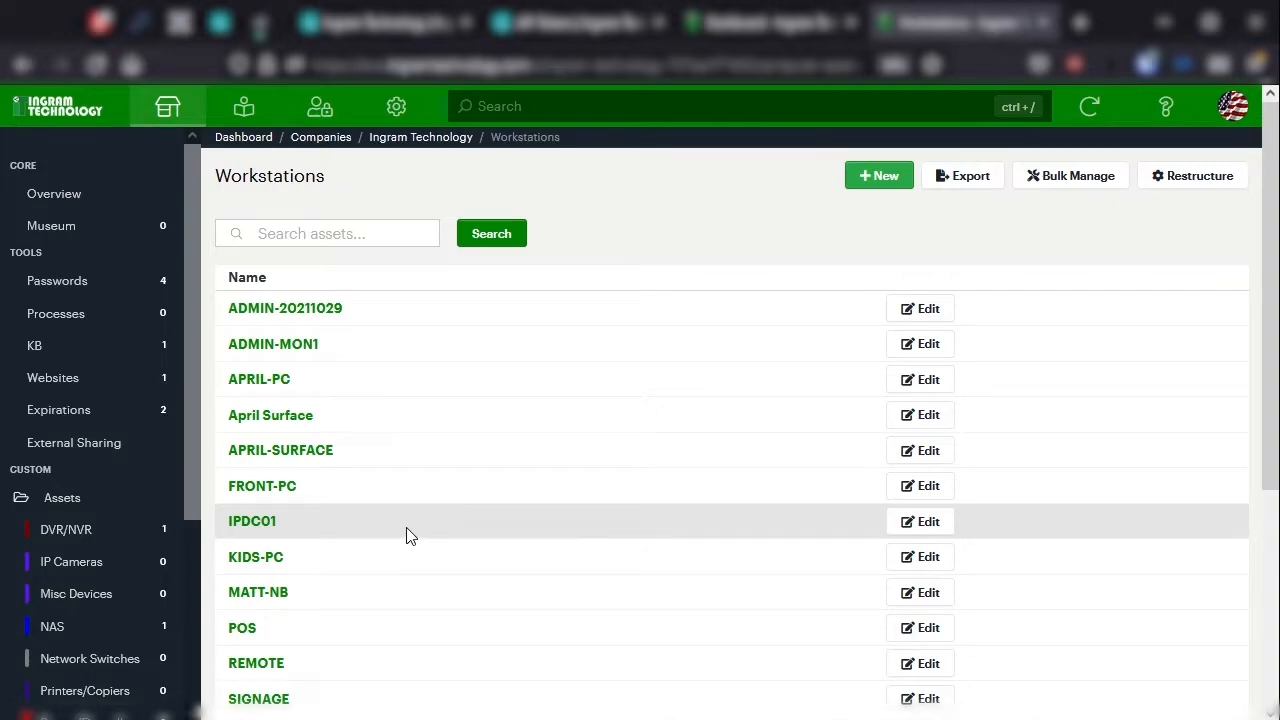
scroll(406, 536, down, 1)
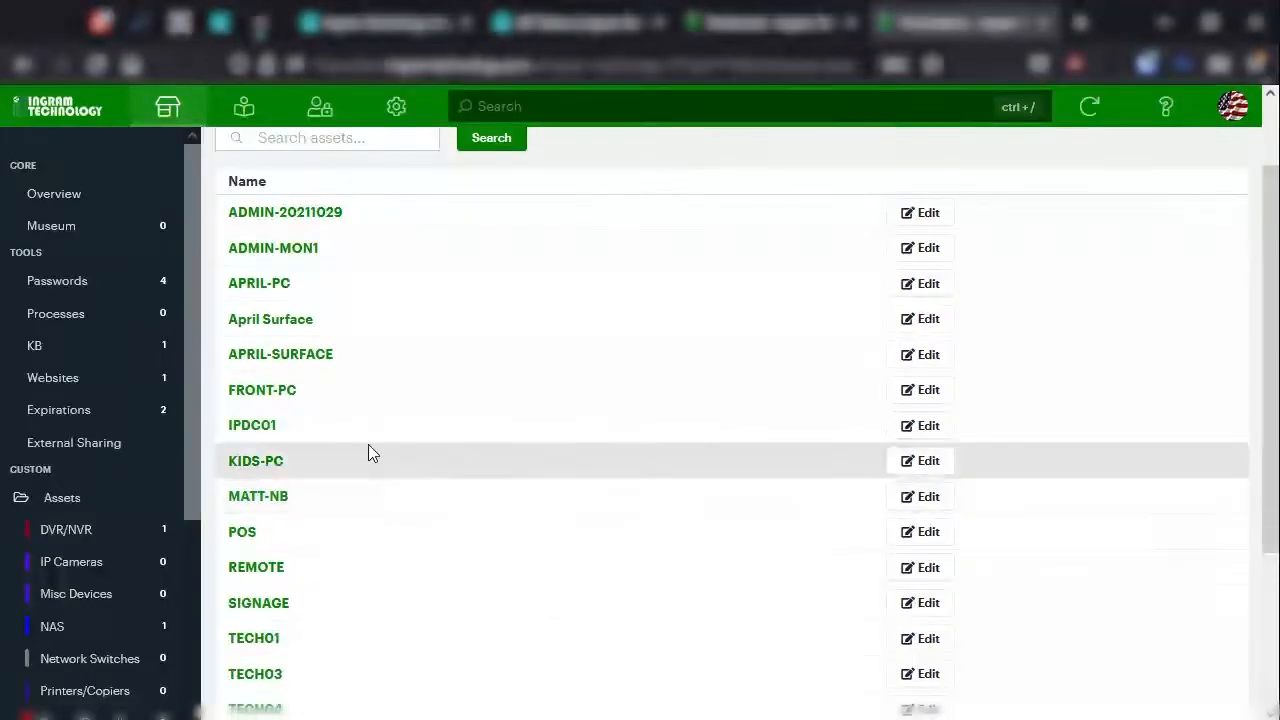
click(268, 430)
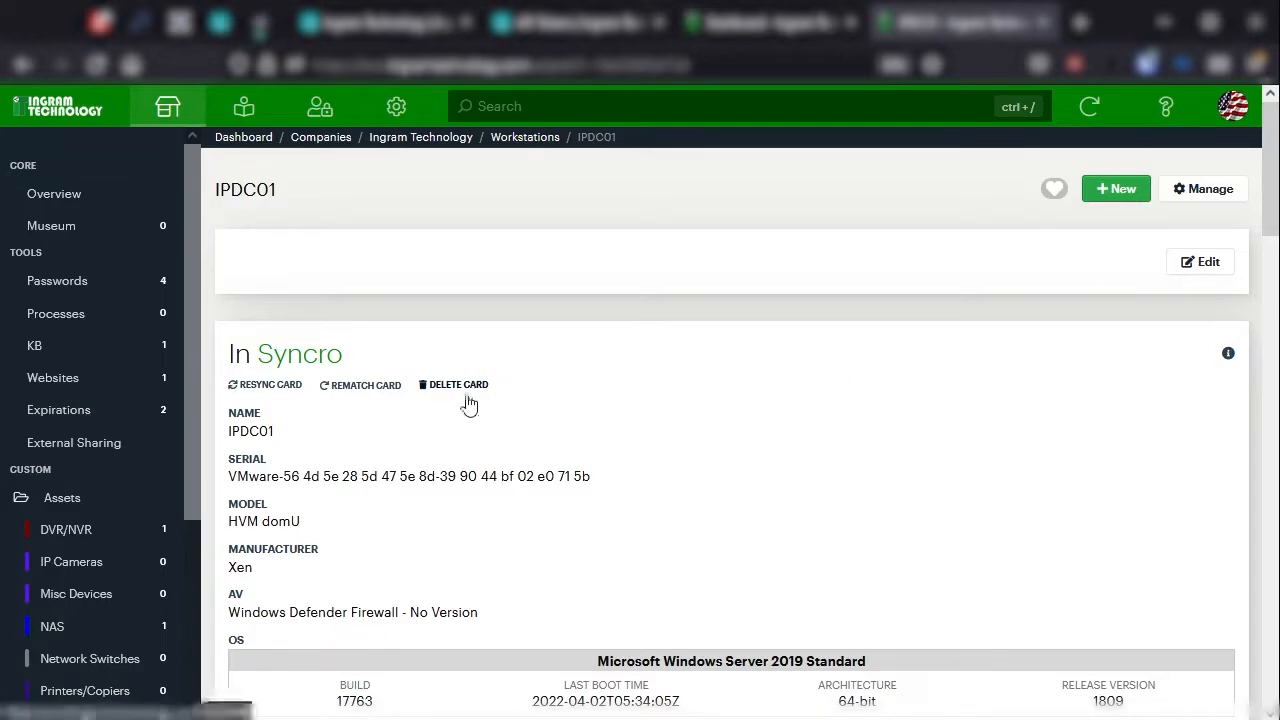
scroll(662, 452, down, 2)
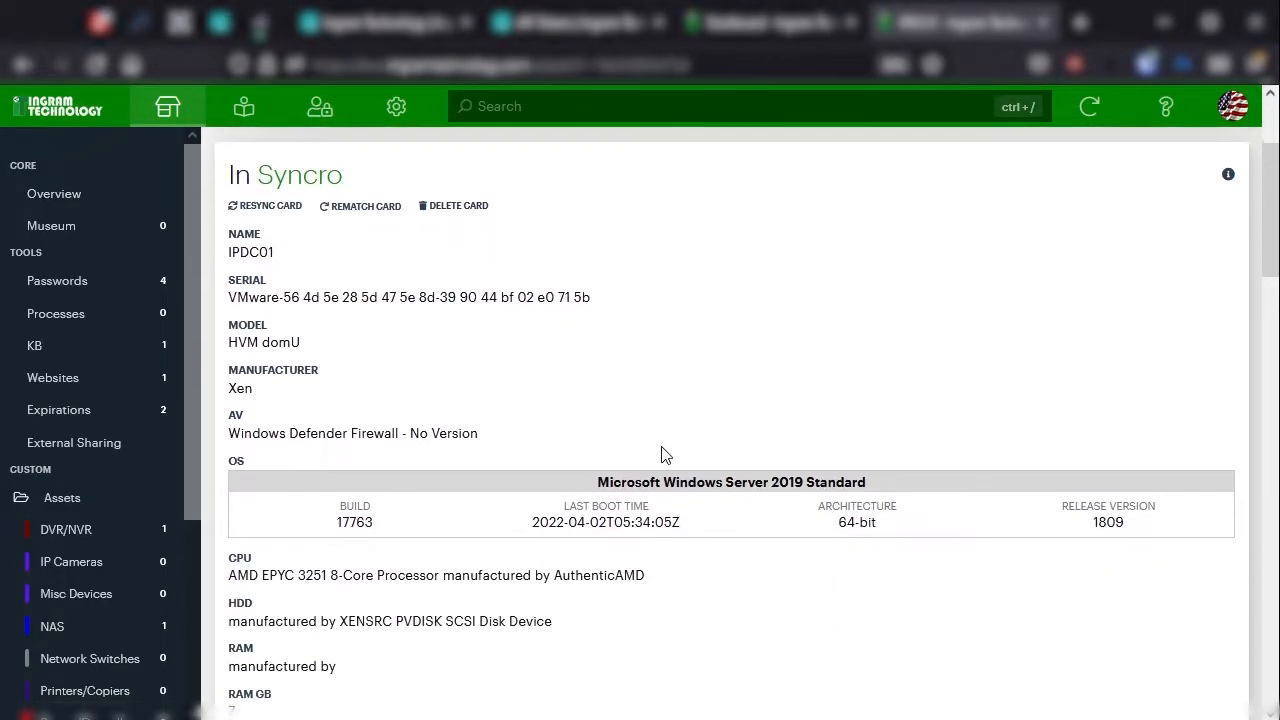
scroll(848, 466, up, 2)
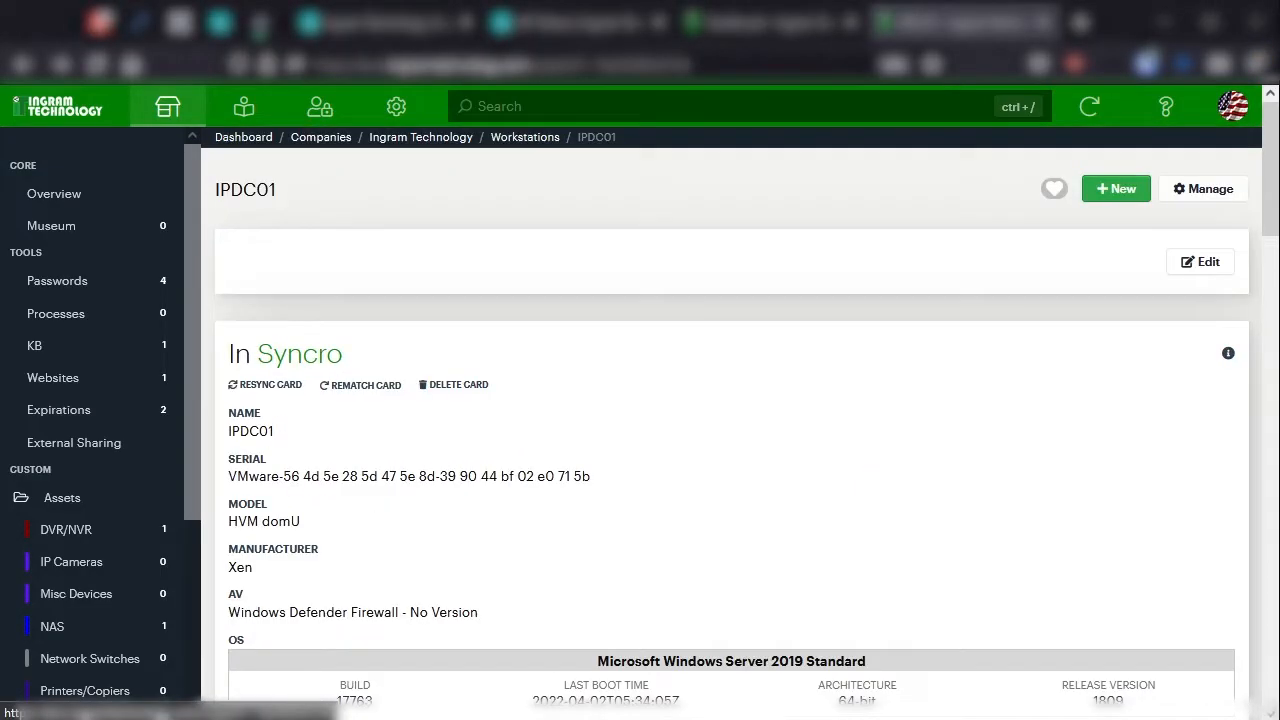
Rematch the IPDC01 Syncro card to a new asset named IPDC01 in the Servers layout
click(352, 388)
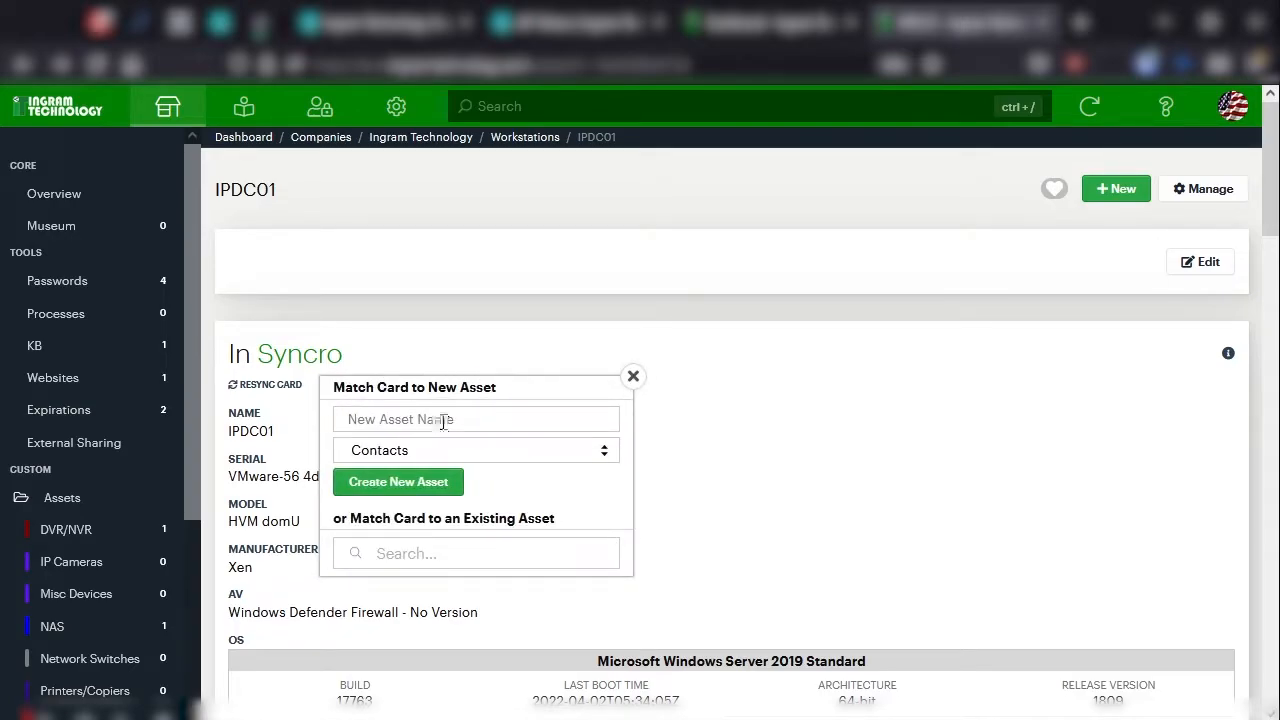
click(441, 421)
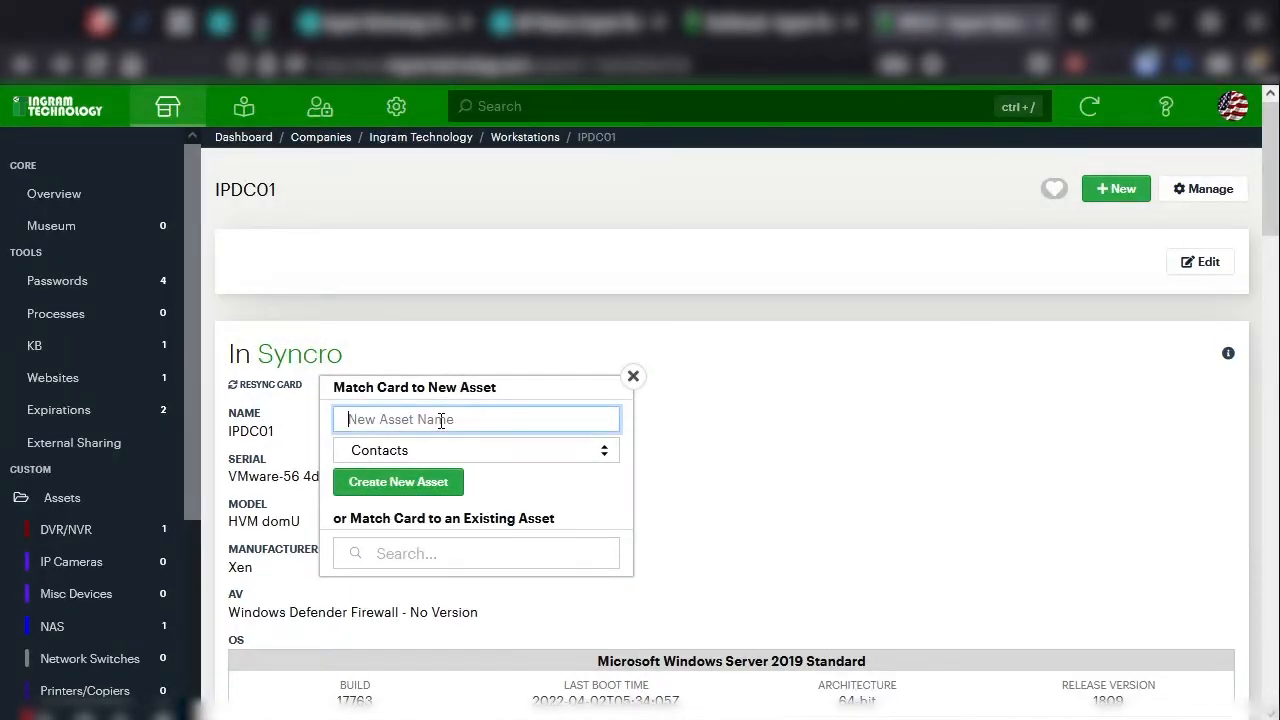
text(IPDC01)
key(Tab)
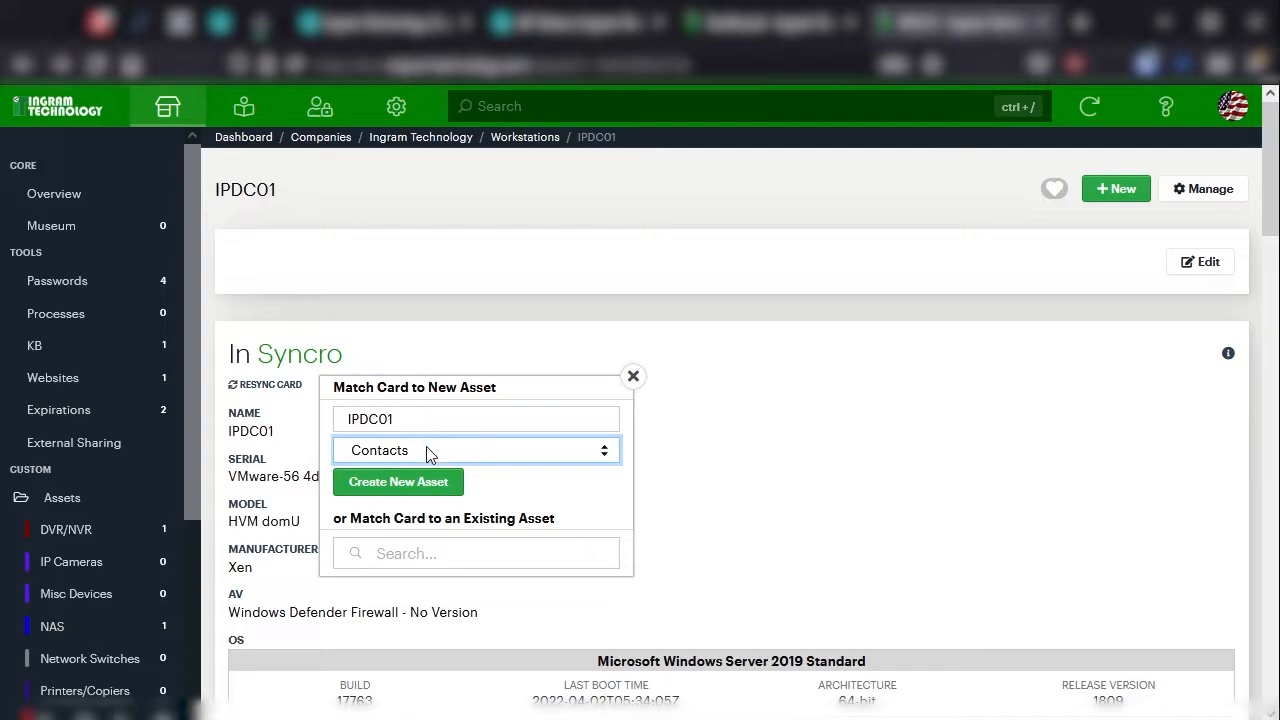
click(426, 447)
click(410, 372)
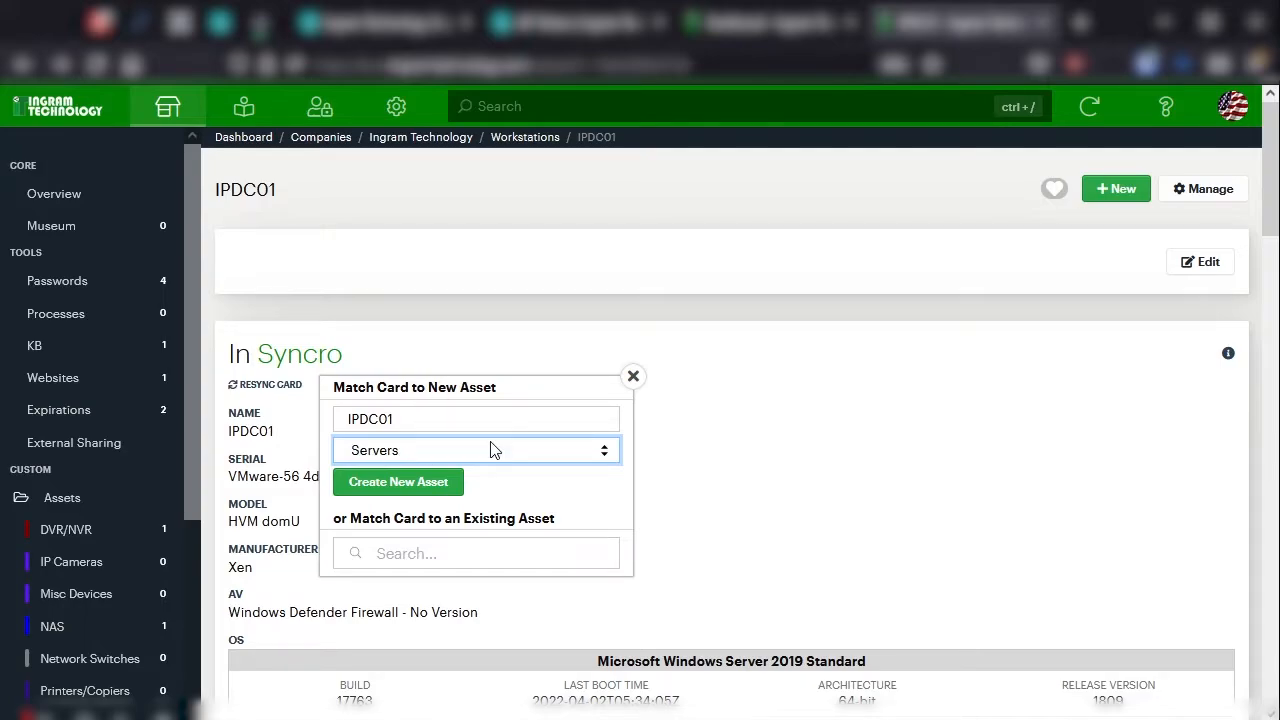
click(405, 490)
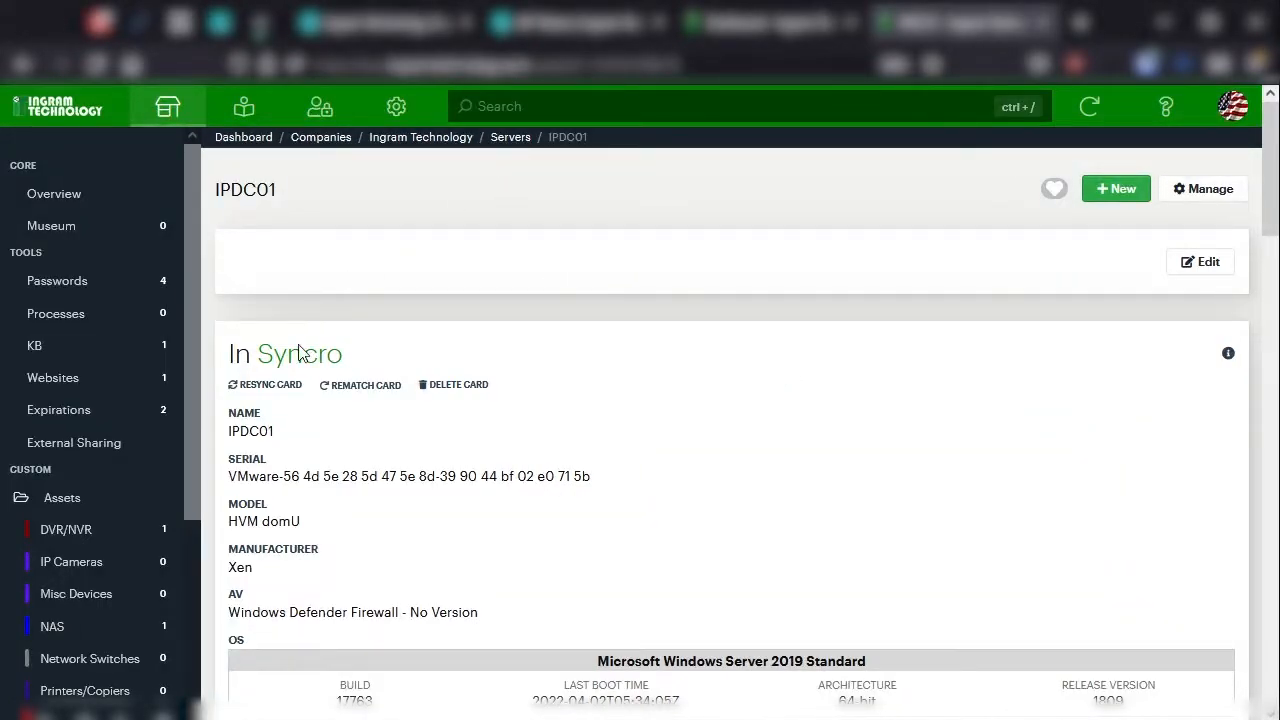
Permanently delete the leftover IPDC01 asset from Ingram Technology's Workstations
scroll(100, 560, down, 3)
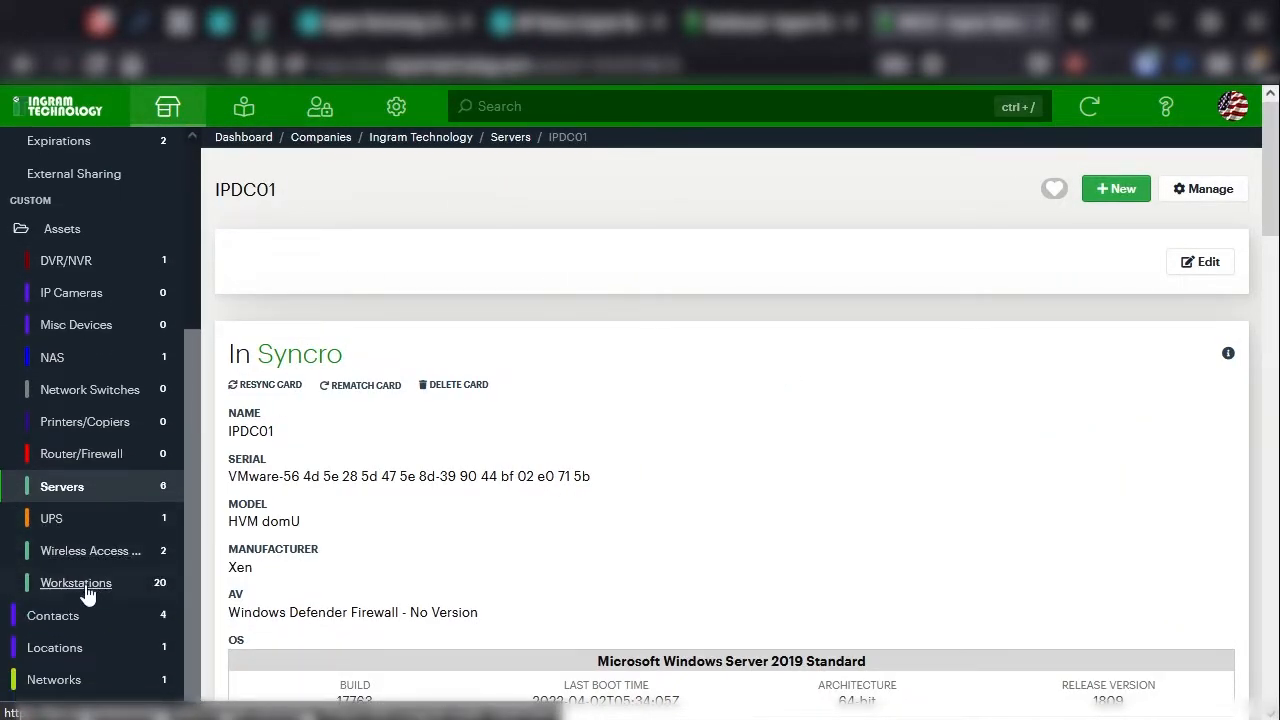
click(76, 583)
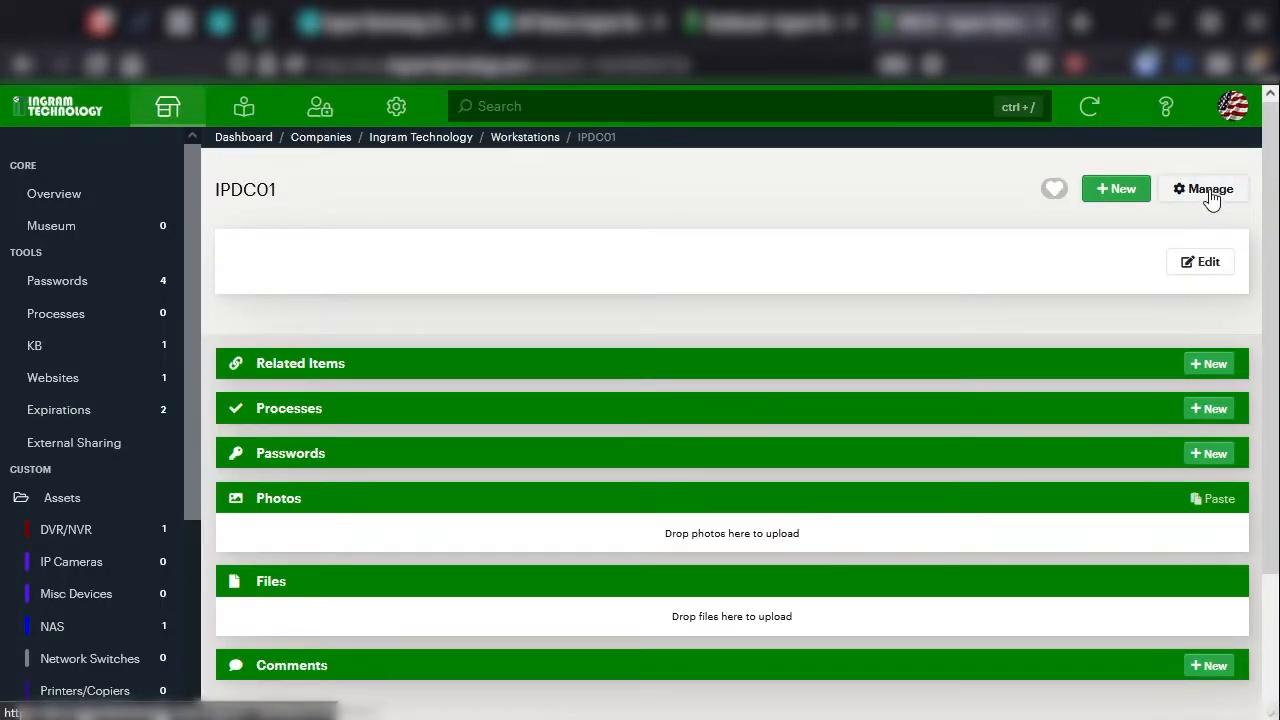
click(1210, 190)
click(812, 530)
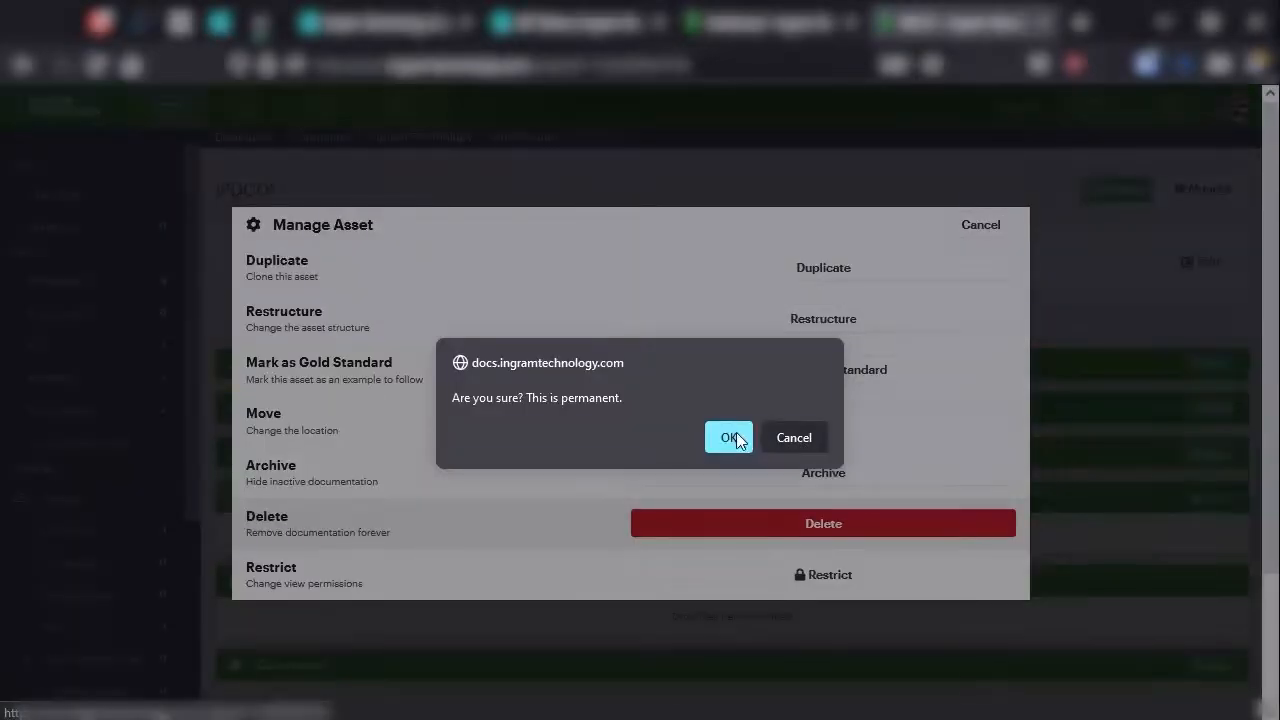
click(729, 437)
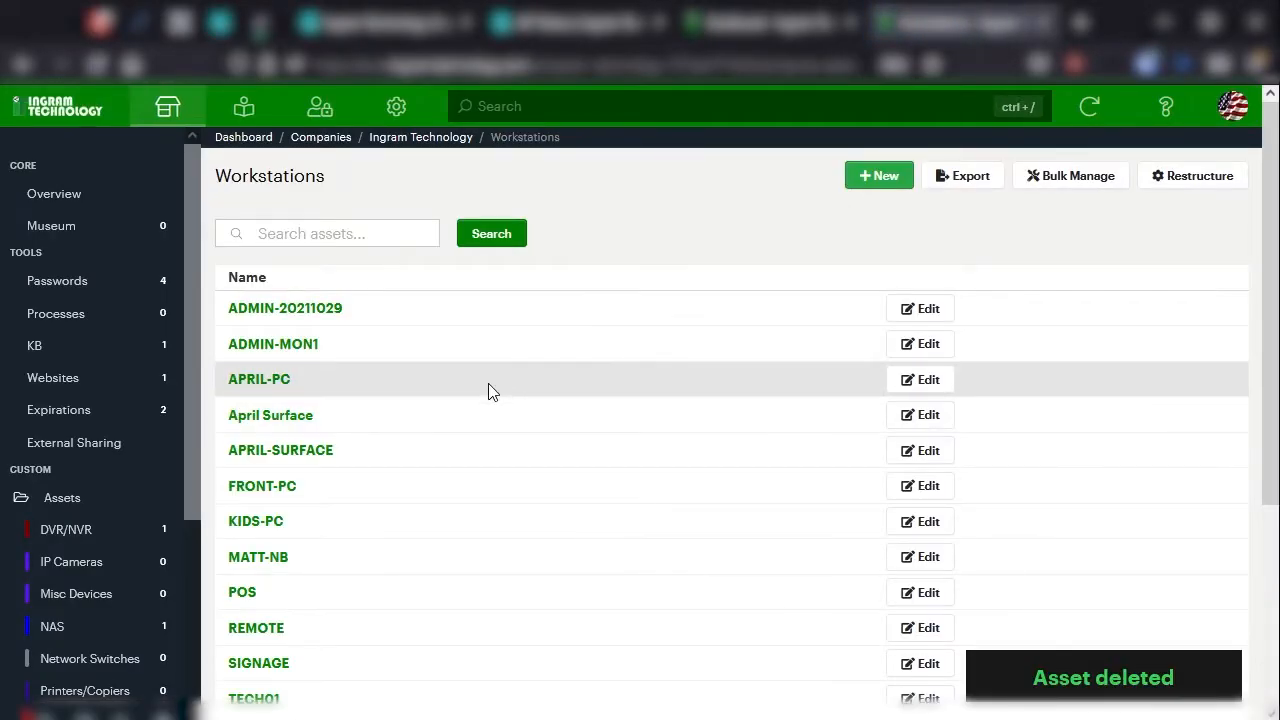
Rematch the Syncro card of the REMOTE workstation to a new asset named REMOTE in the Servers layout
scroll(386, 508, down, 1)
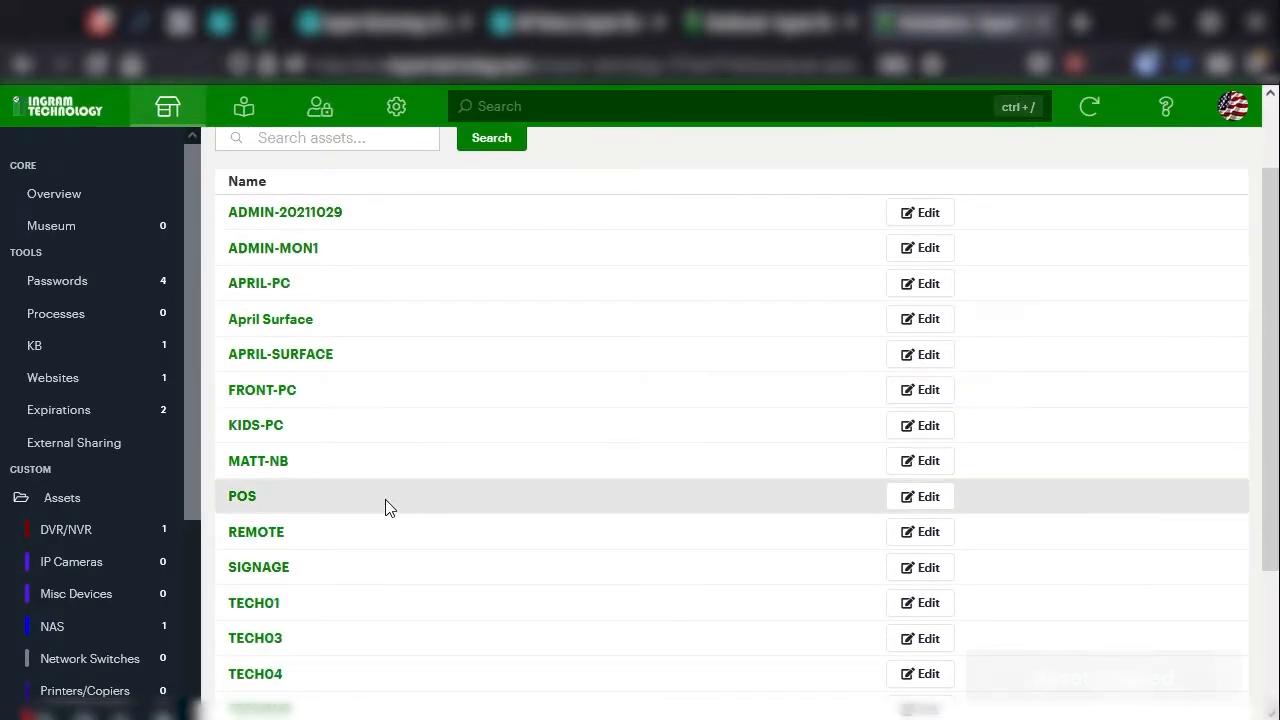
click(254, 533)
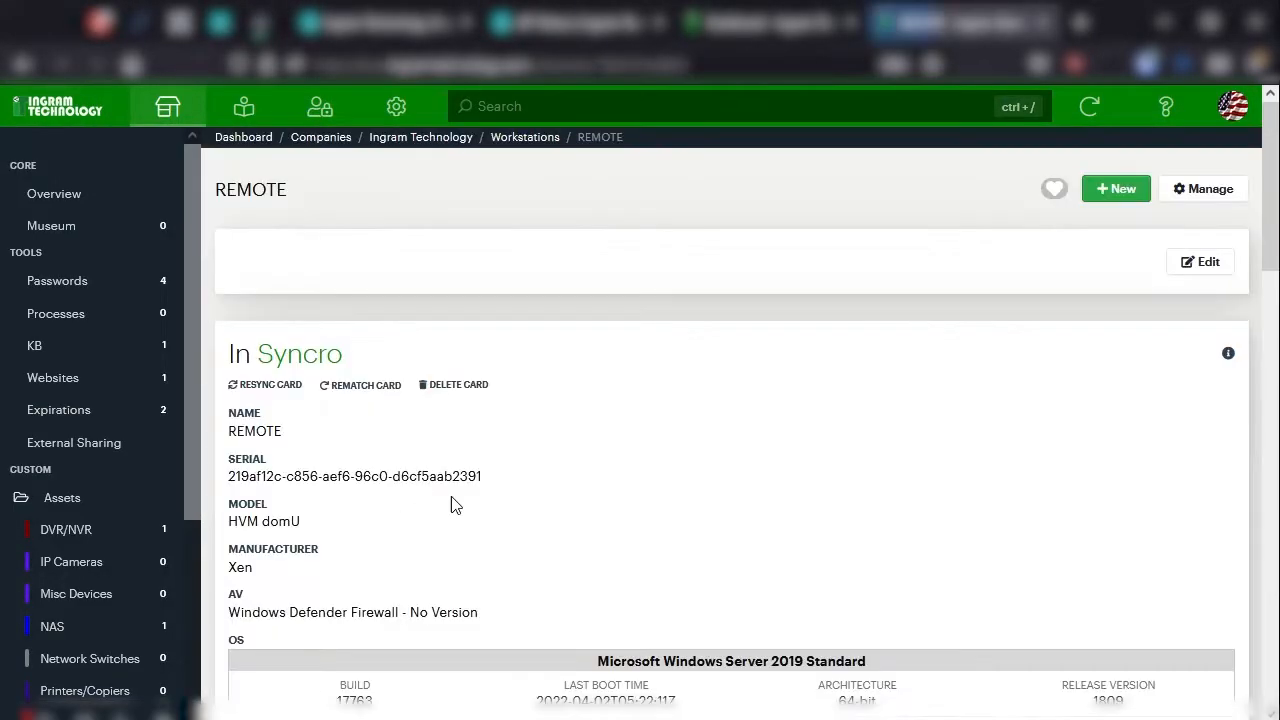
click(353, 390)
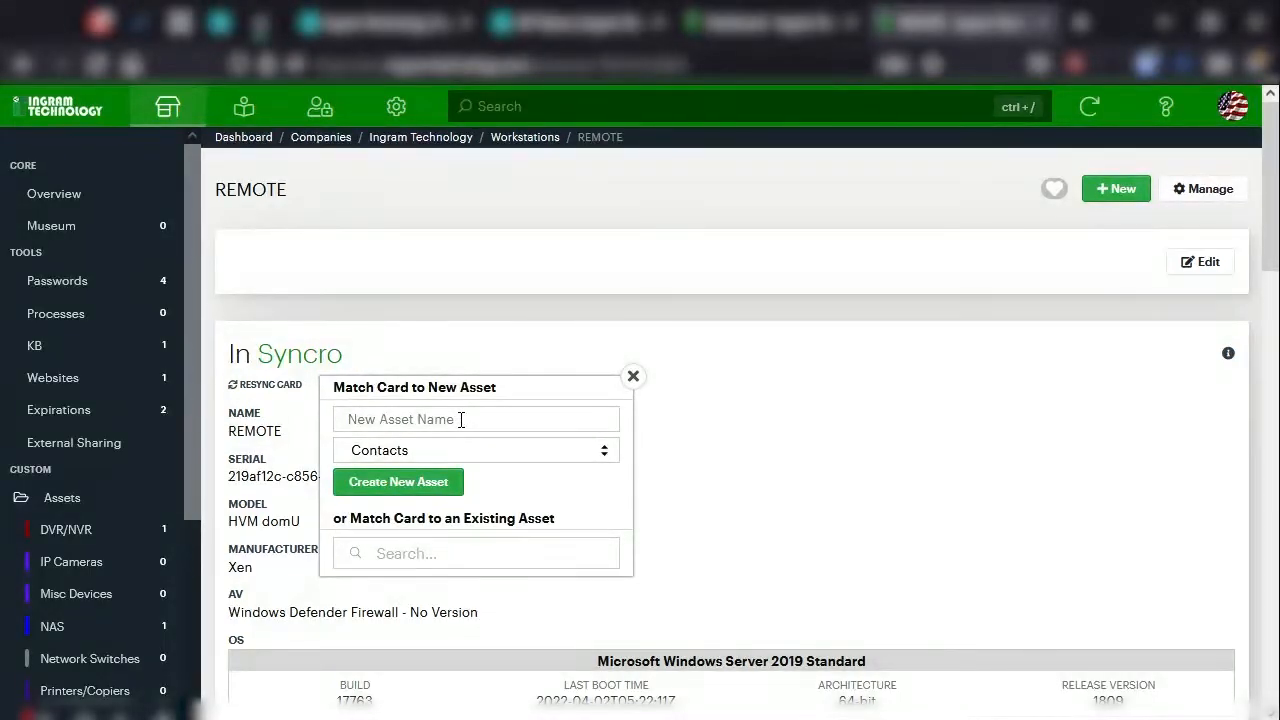
click(461, 419)
text(REMOTE)
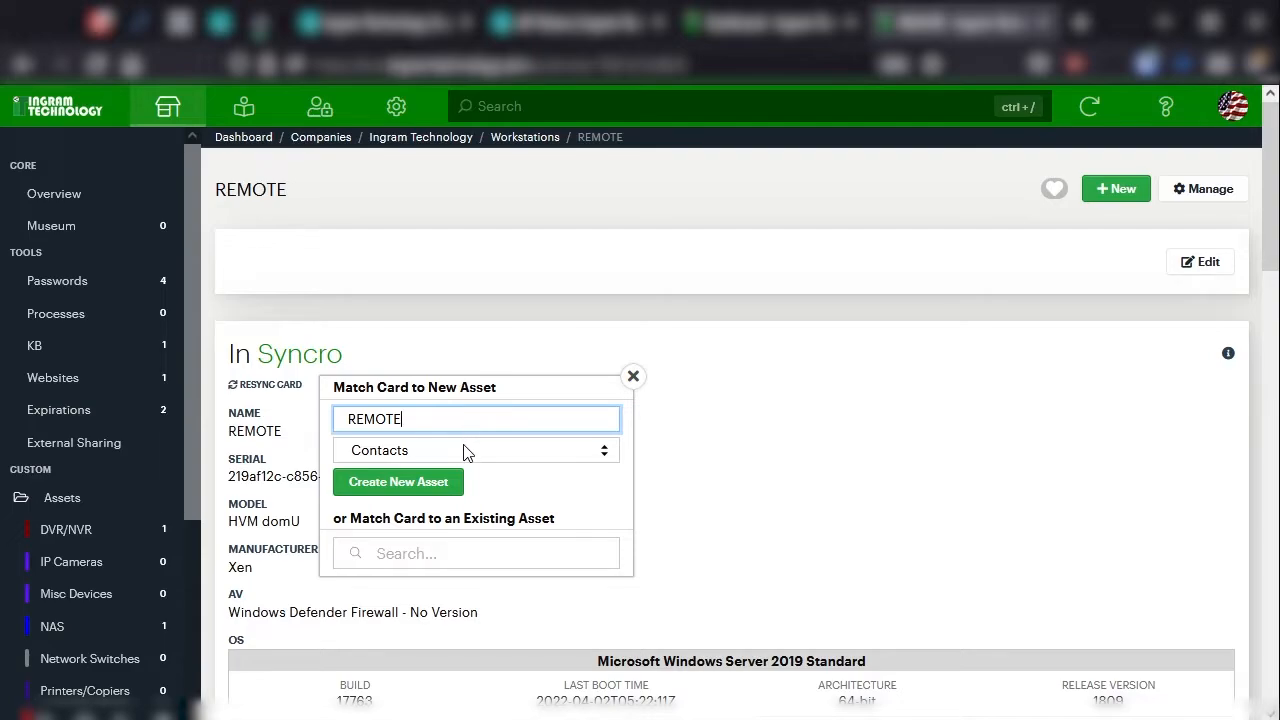
key(Tab)
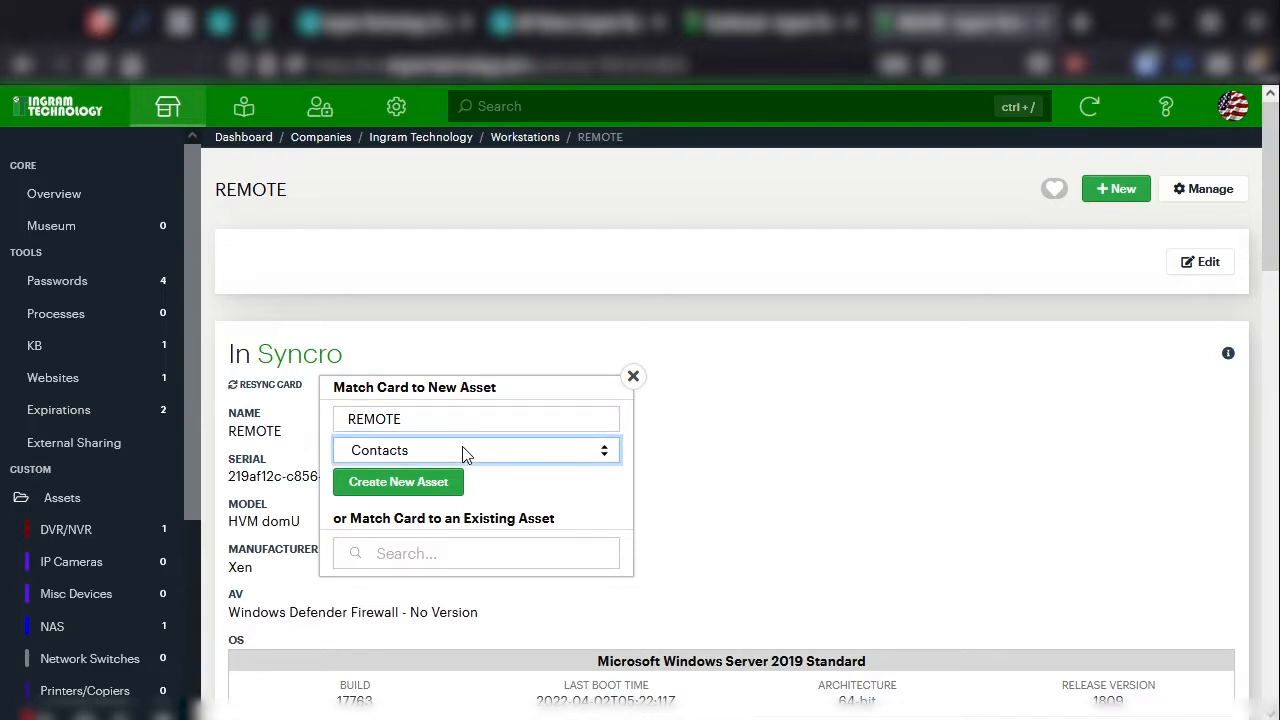
key(s)
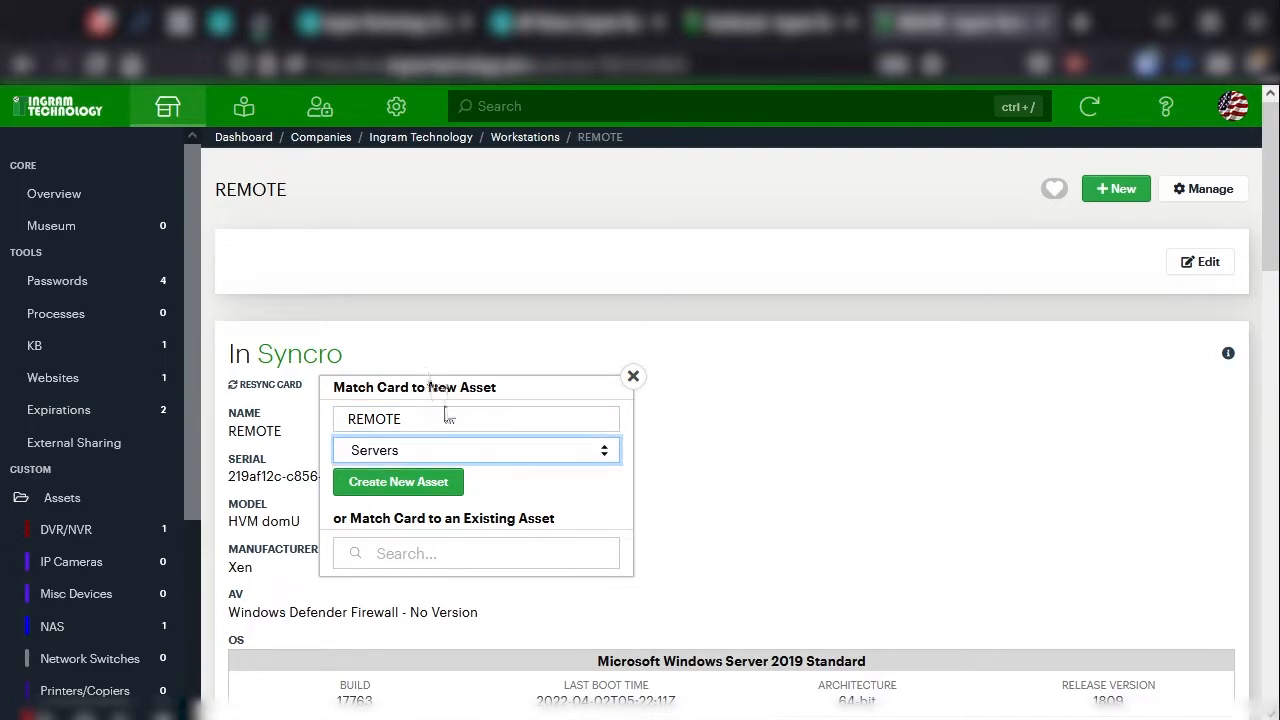
click(420, 490)
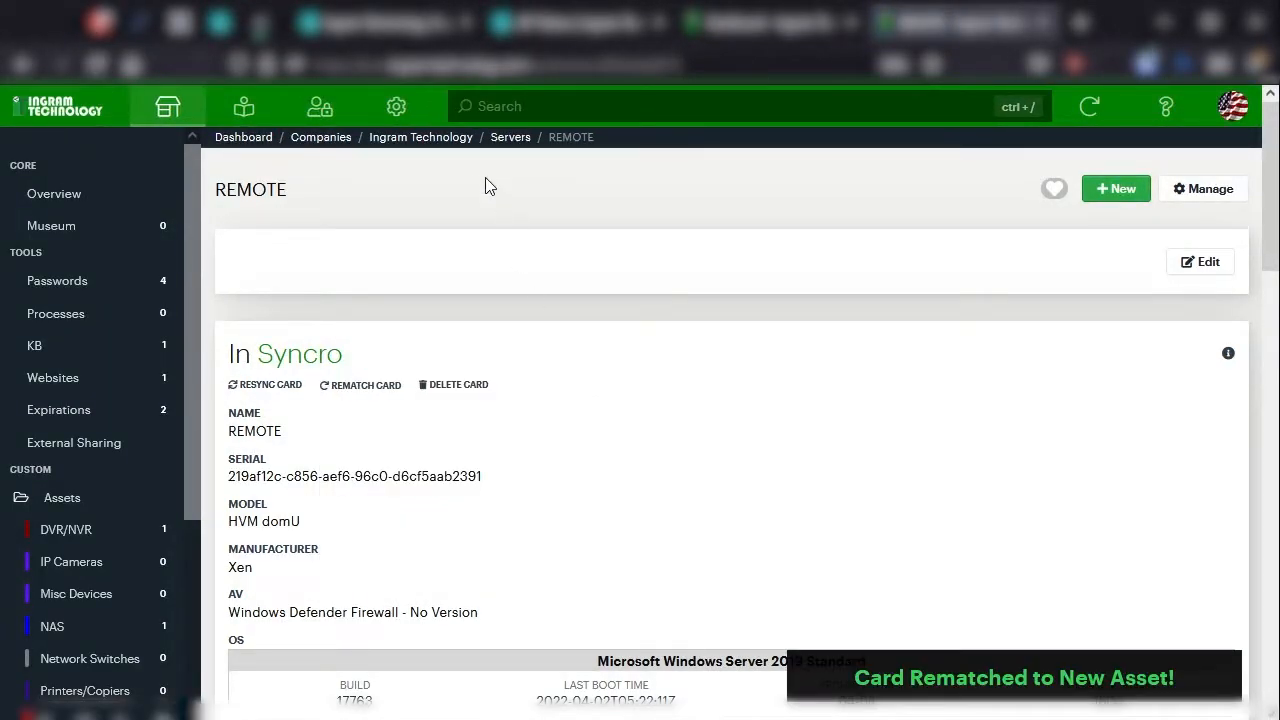
Permanently delete the leftover REMOTE asset from Ingram Technology's Workstations
scroll(90, 600, down, 3)
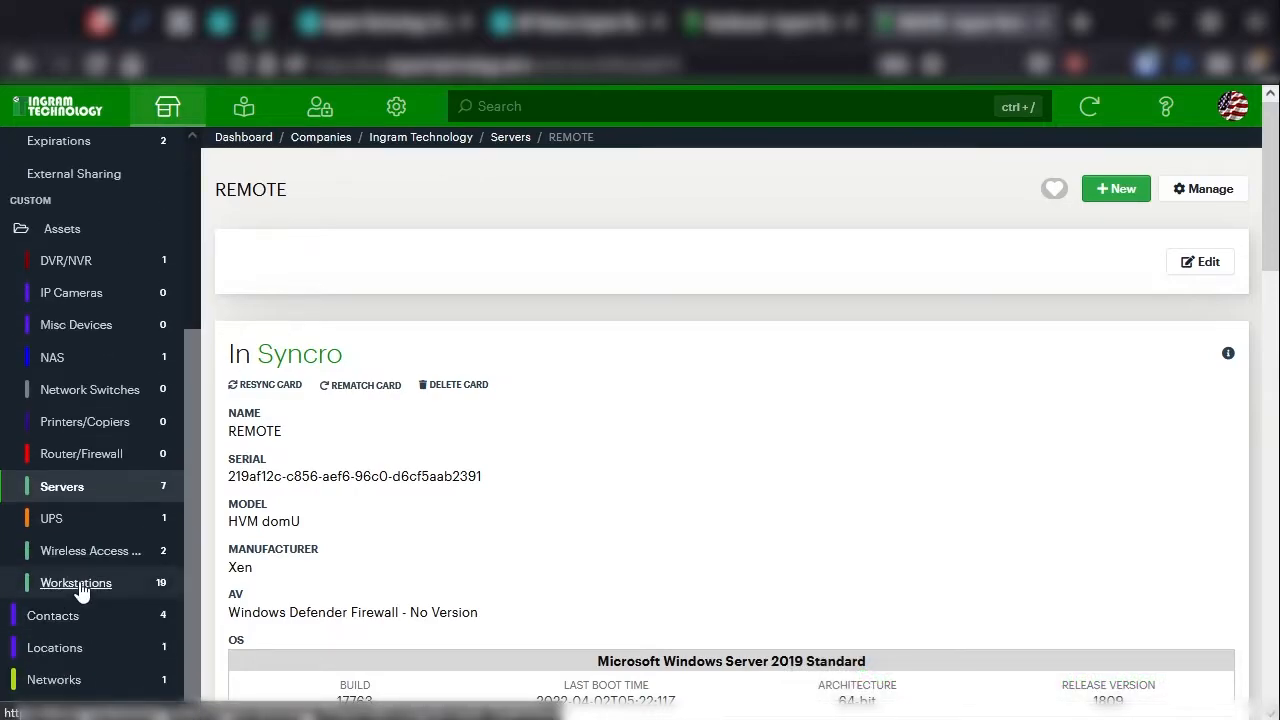
key(alt+Left)
scroll(411, 486, down, 1)
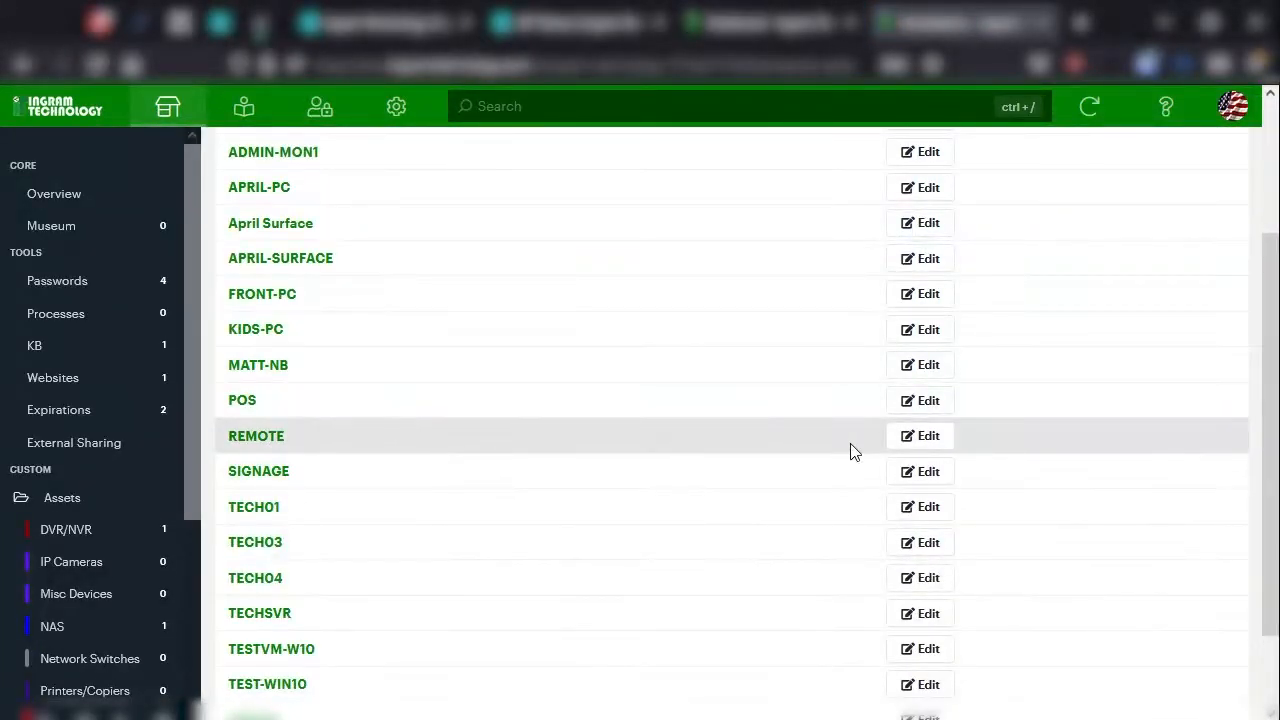
click(900, 440)
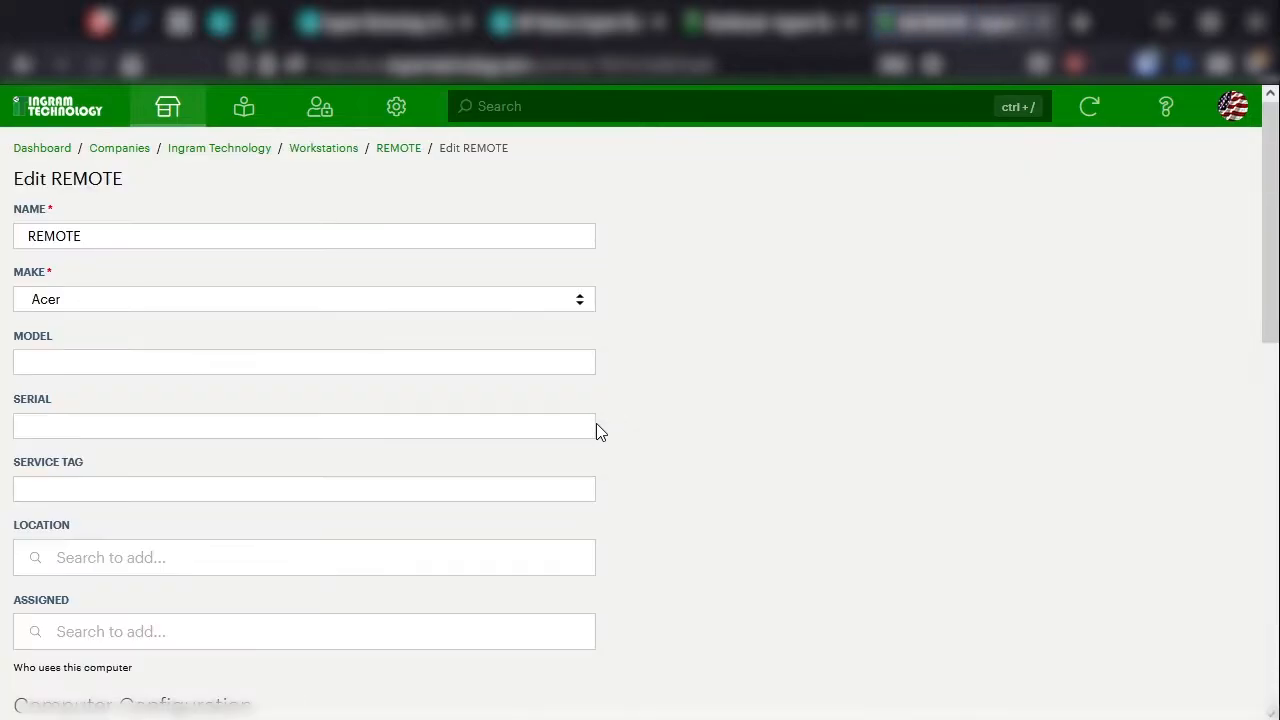
key(alt+Left)
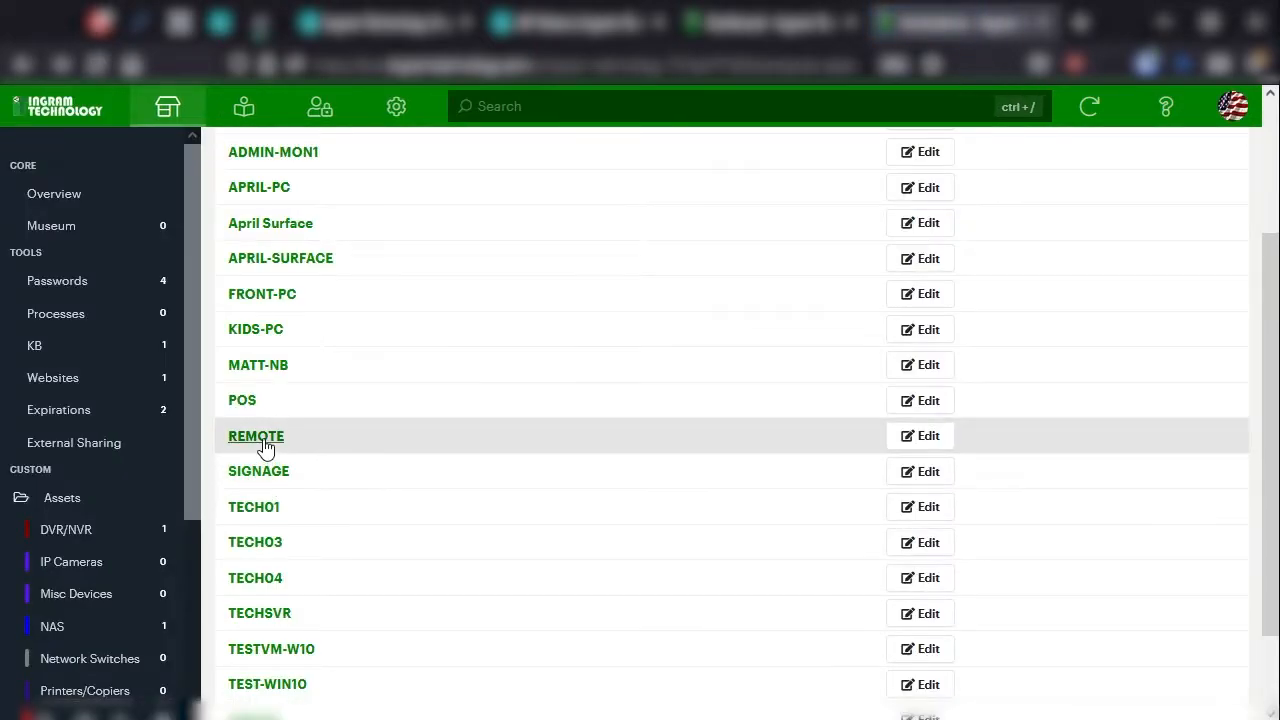
click(495, 435)
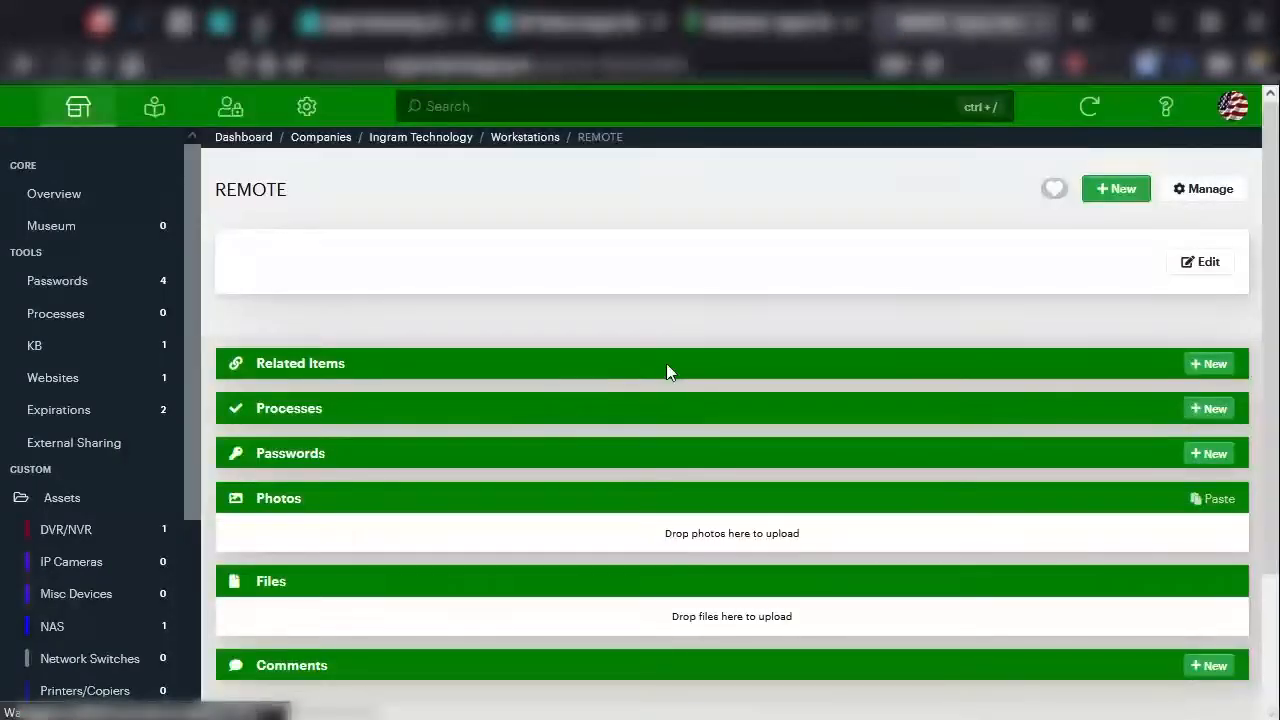
click(1199, 199)
click(824, 524)
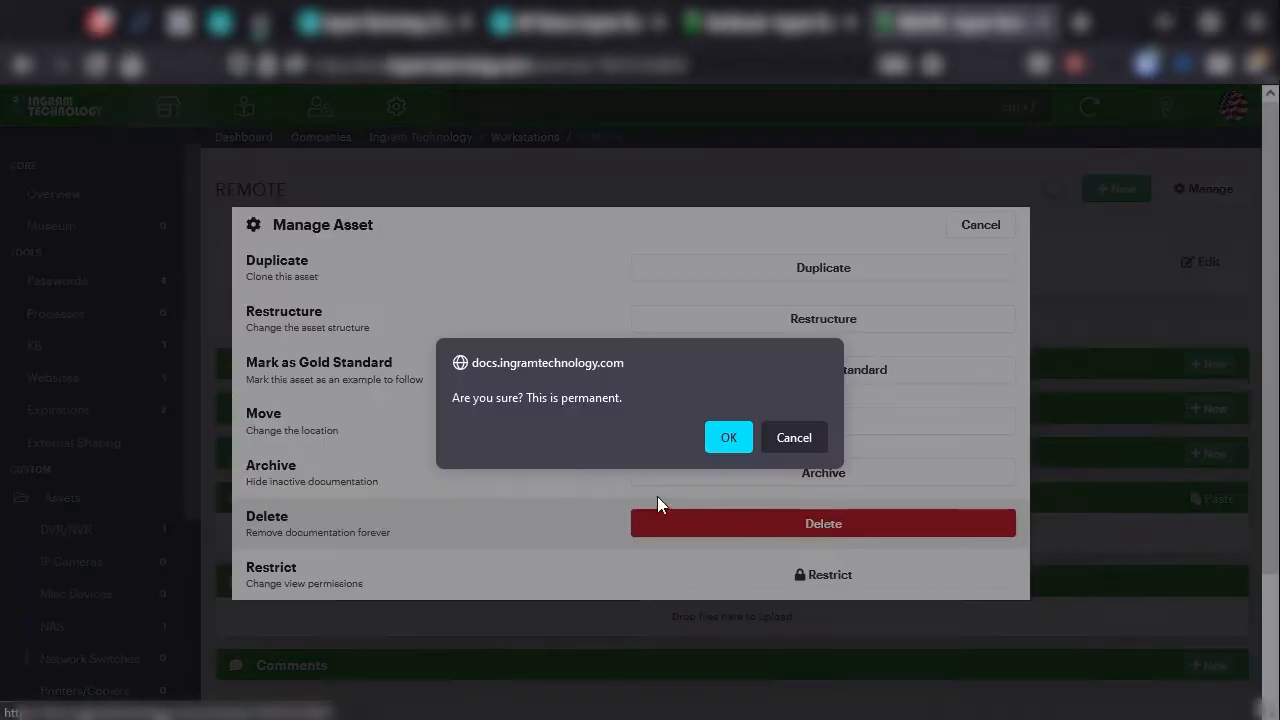
click(715, 438)
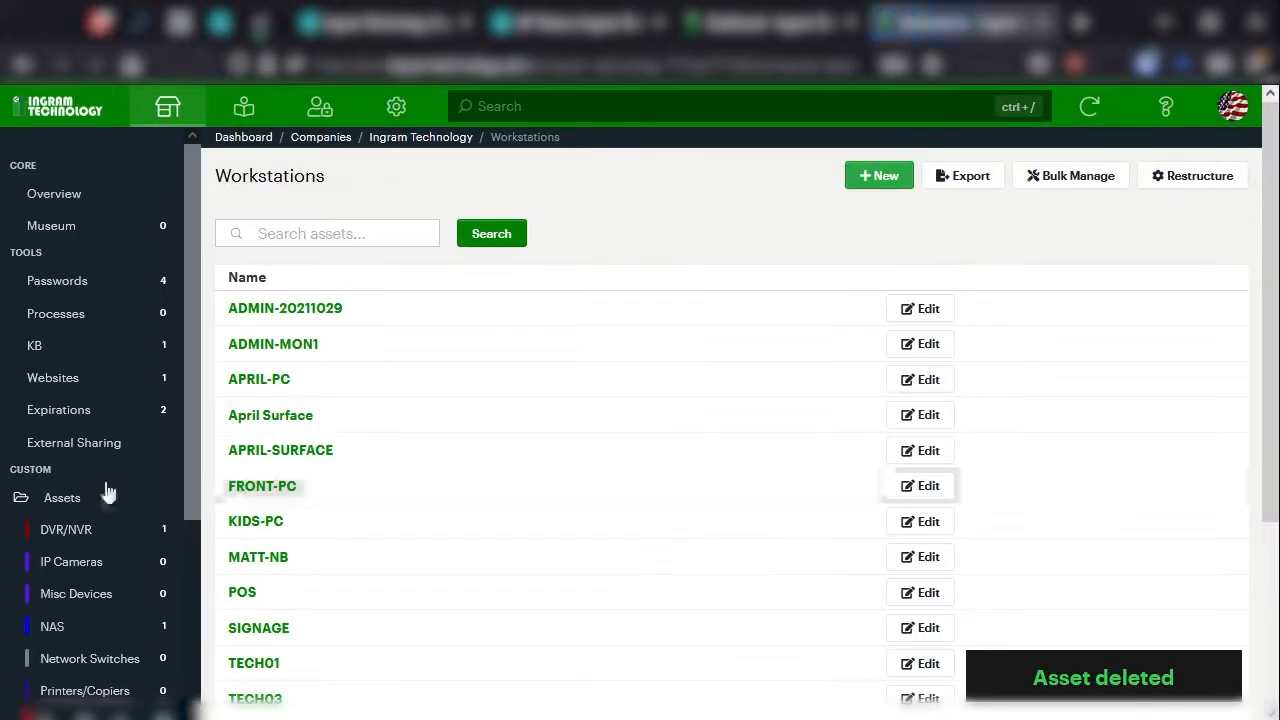
Open IPDC01 from Ingram Technology's Servers and review its Syncro card, including the network adapter and drive details
scroll(112, 541, down, 2)
click(80, 500)
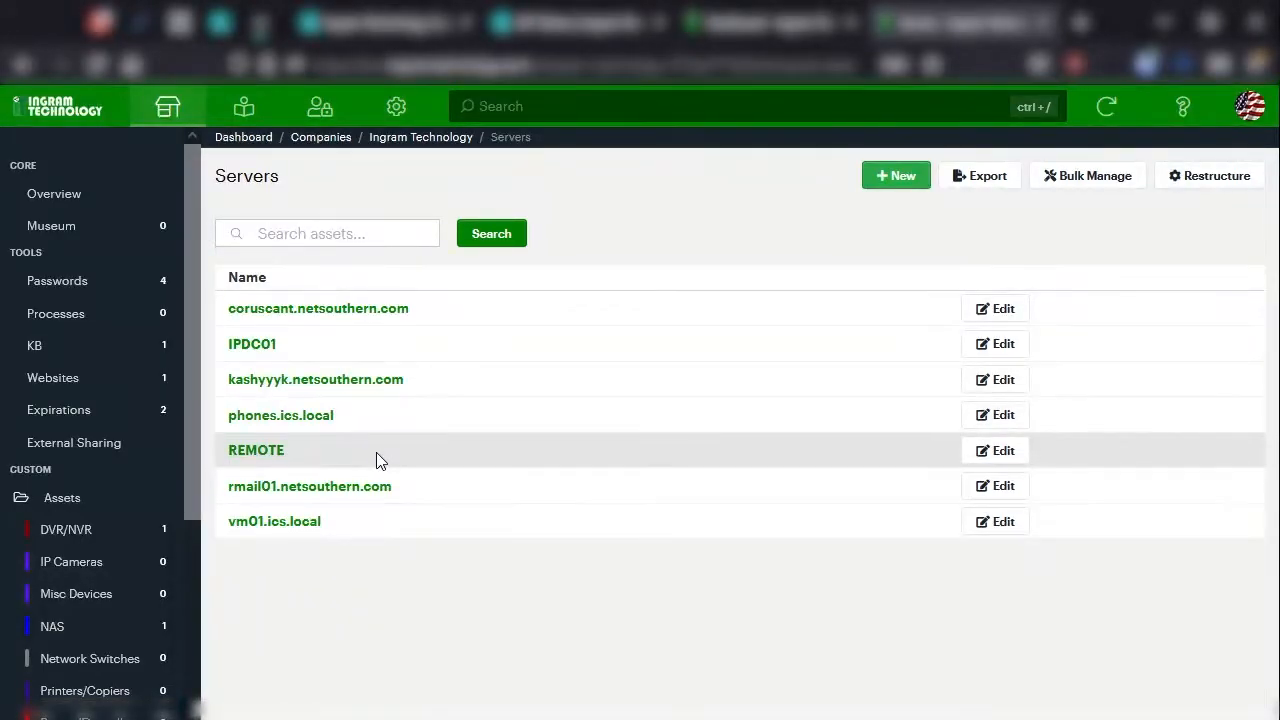
click(268, 346)
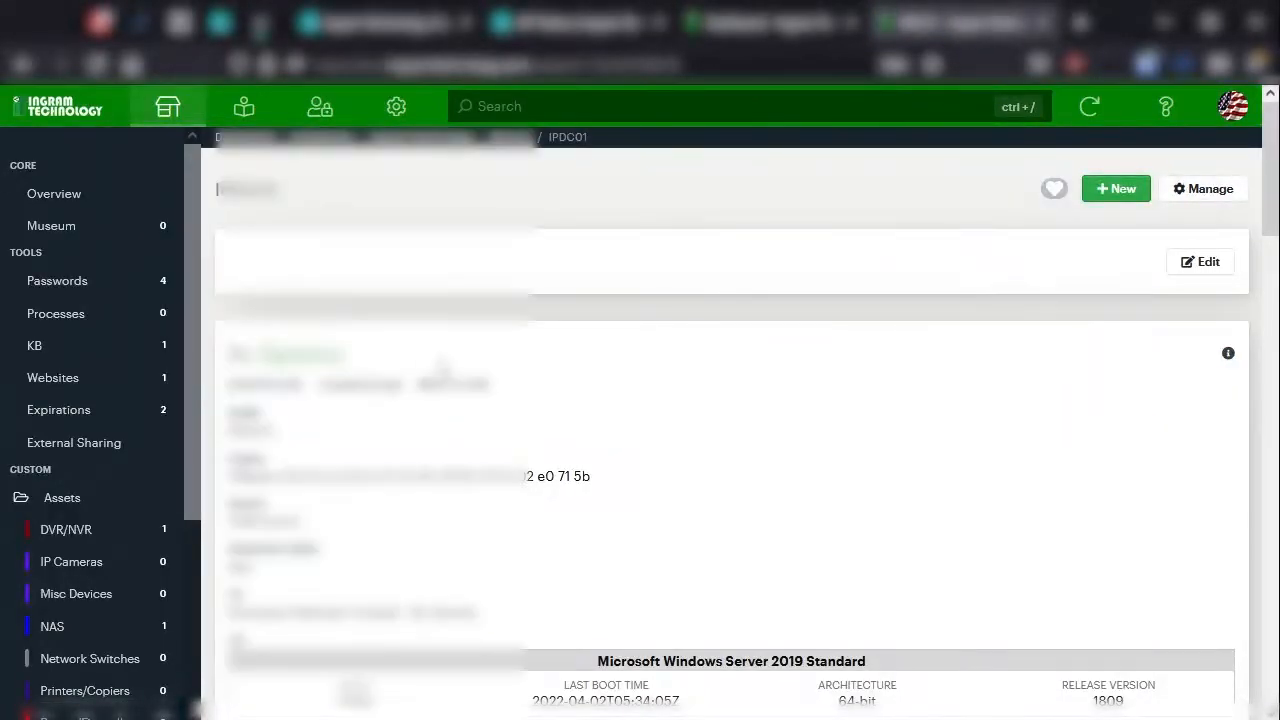
scroll(541, 483, down, 4)
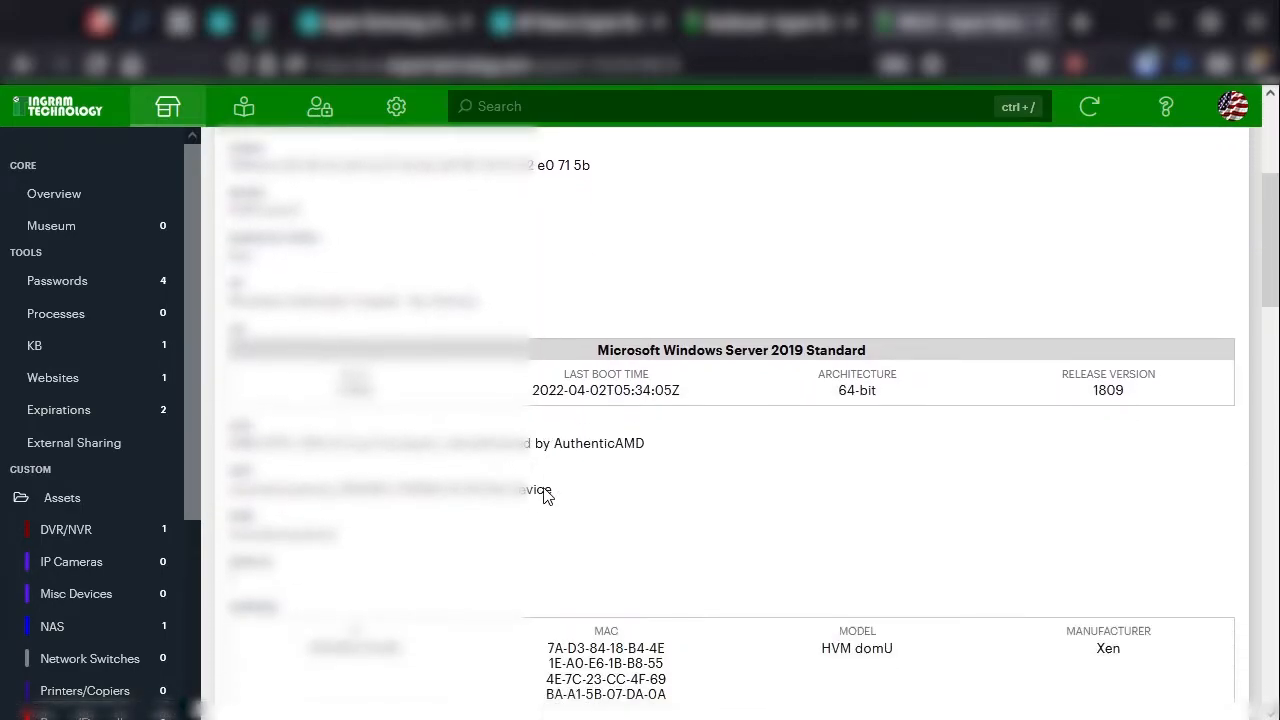
scroll(543, 497, down, 10)
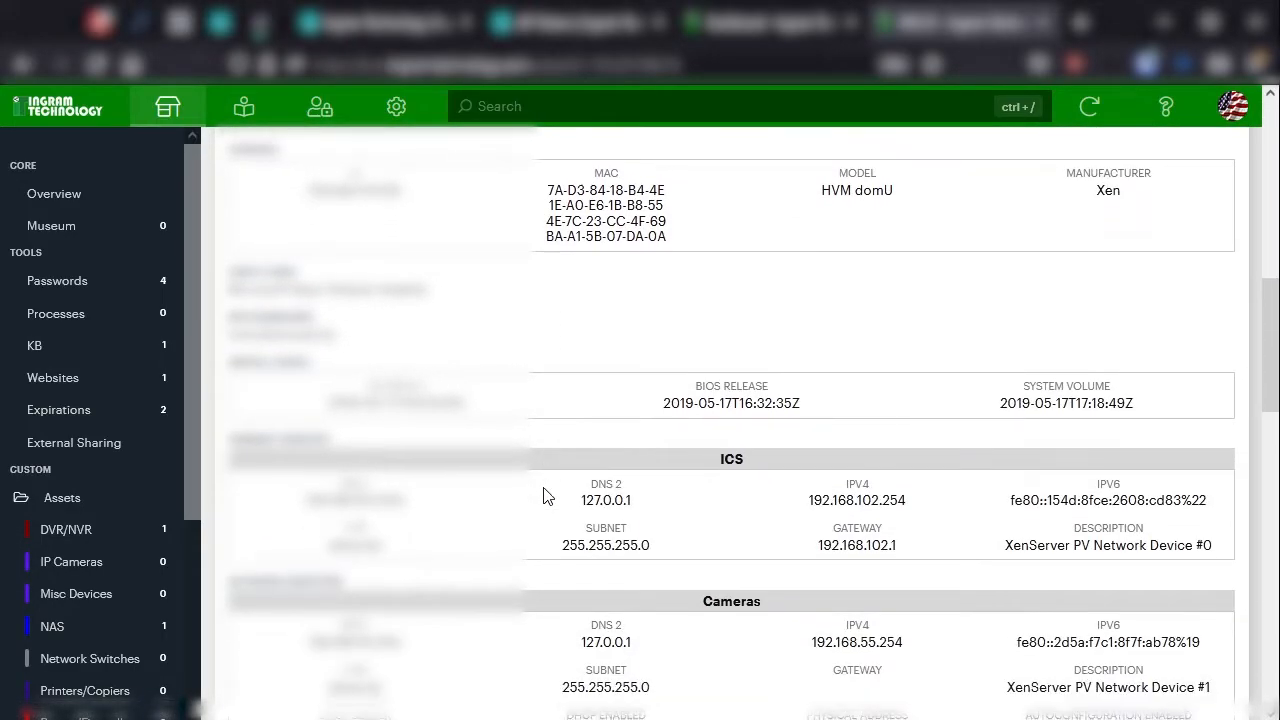
scroll(543, 497, down, 7)
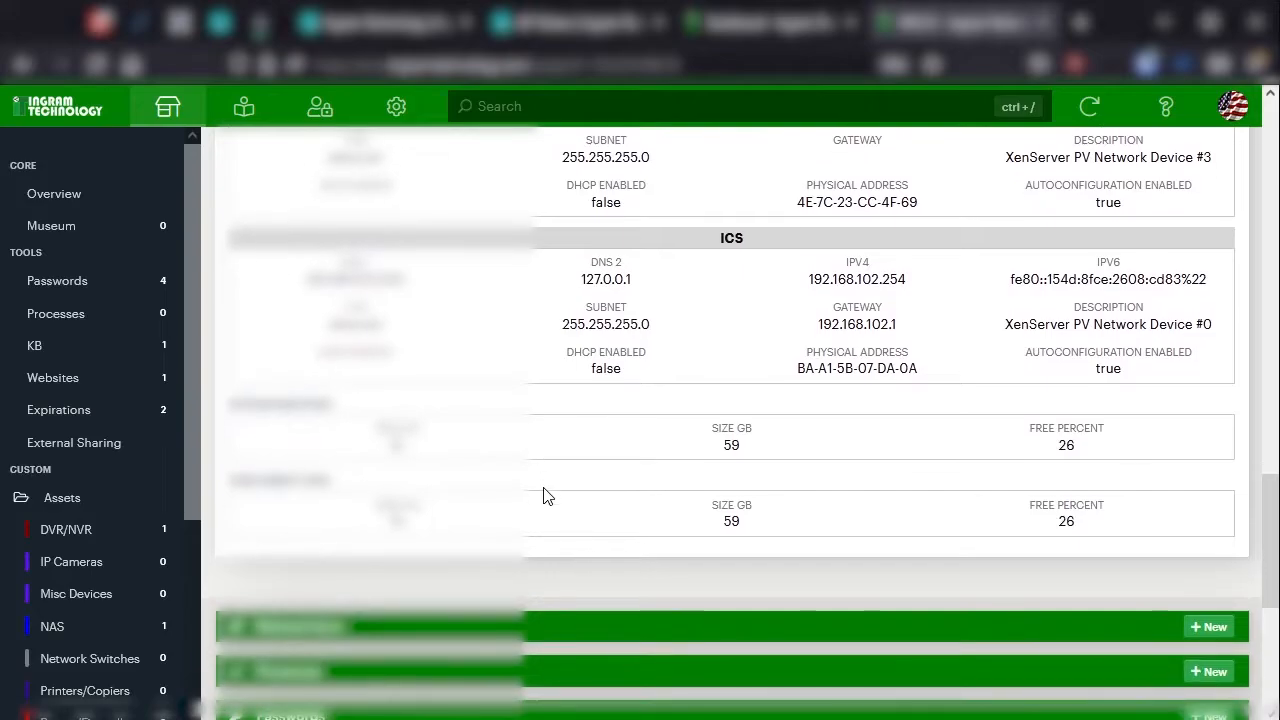
scroll(543, 497, up, 14)
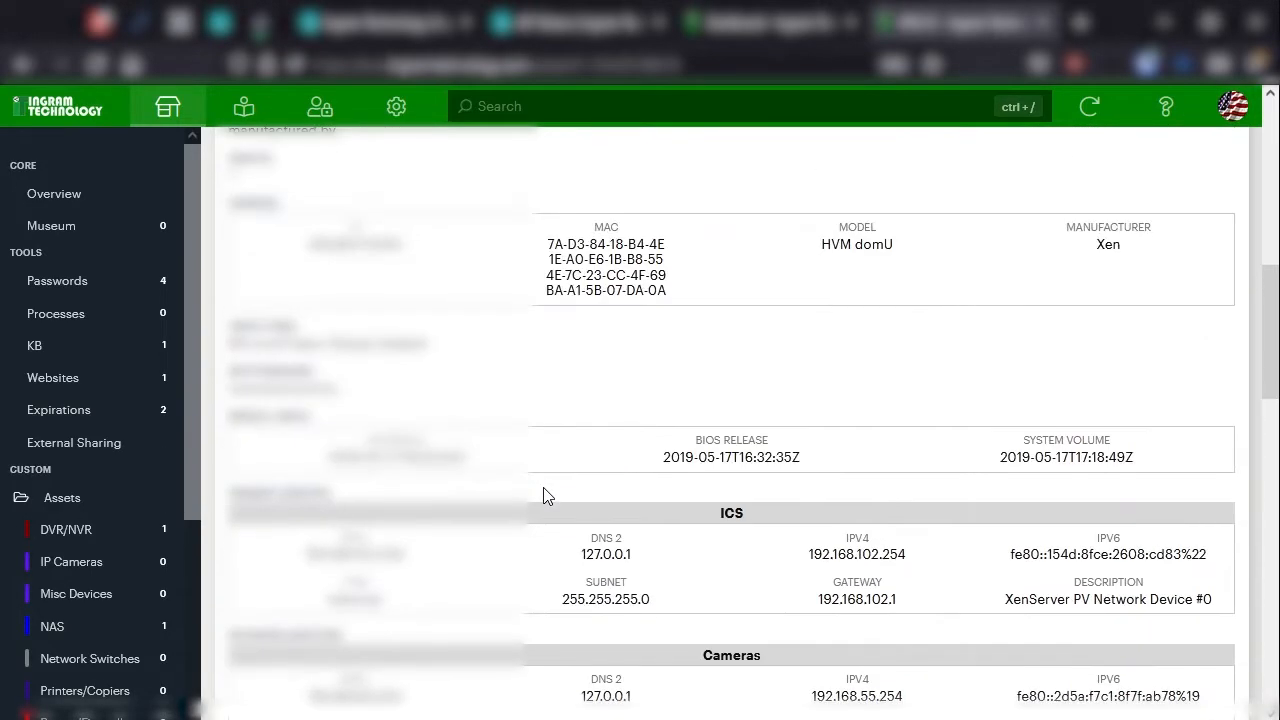
scroll(543, 497, down, 14)
scroll(543, 497, up, 20)
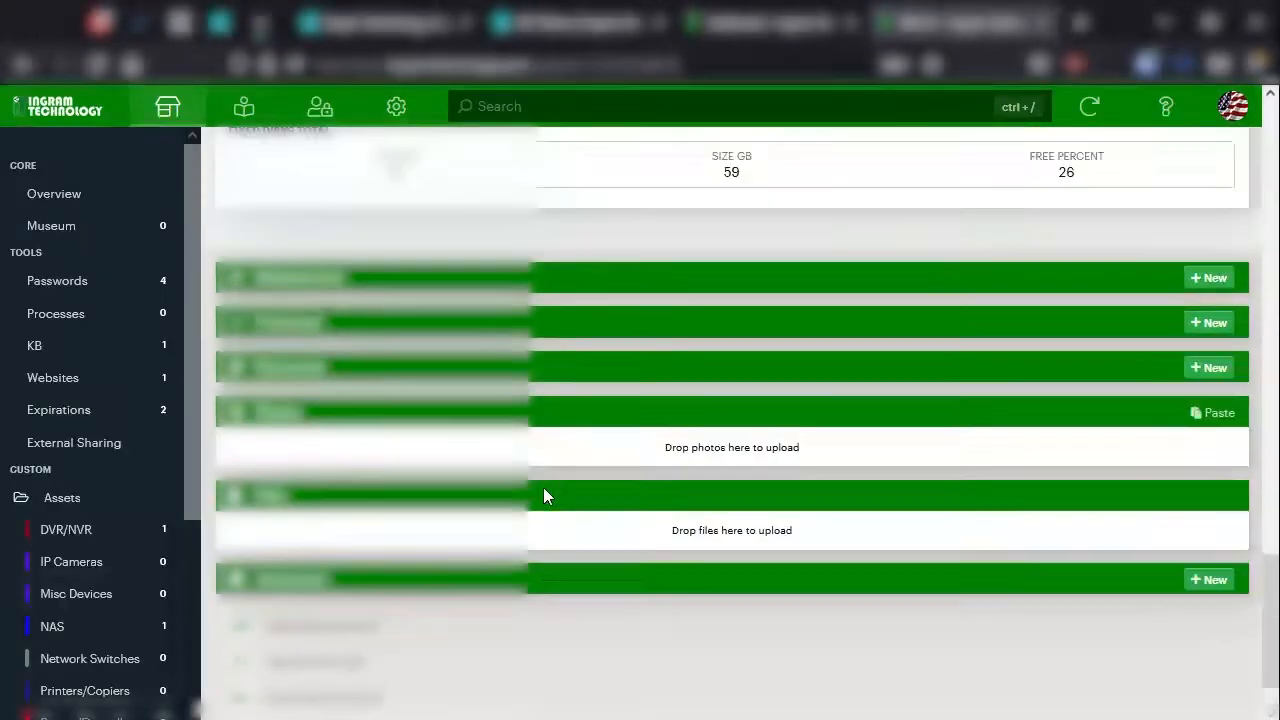
scroll(543, 495, up, 1)
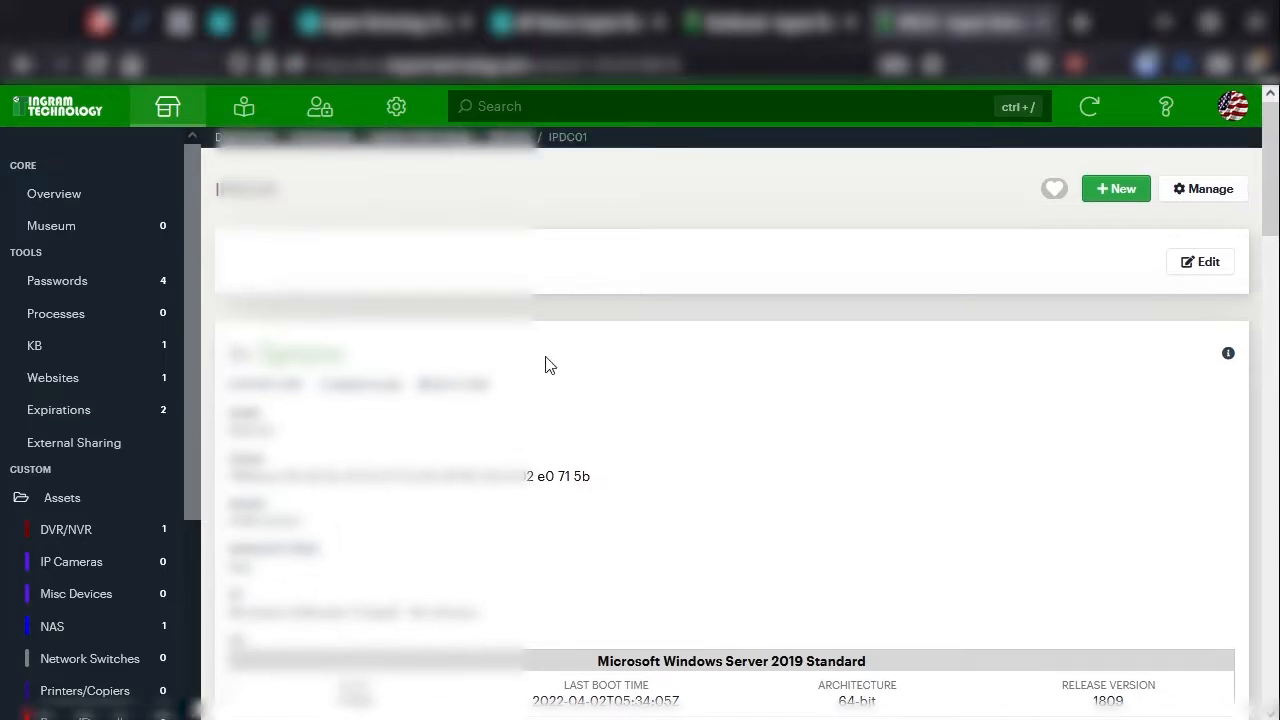
Open the phones.ics.local server and compare its Syncro card with the asset information on its page in Syncro
click(512, 137)
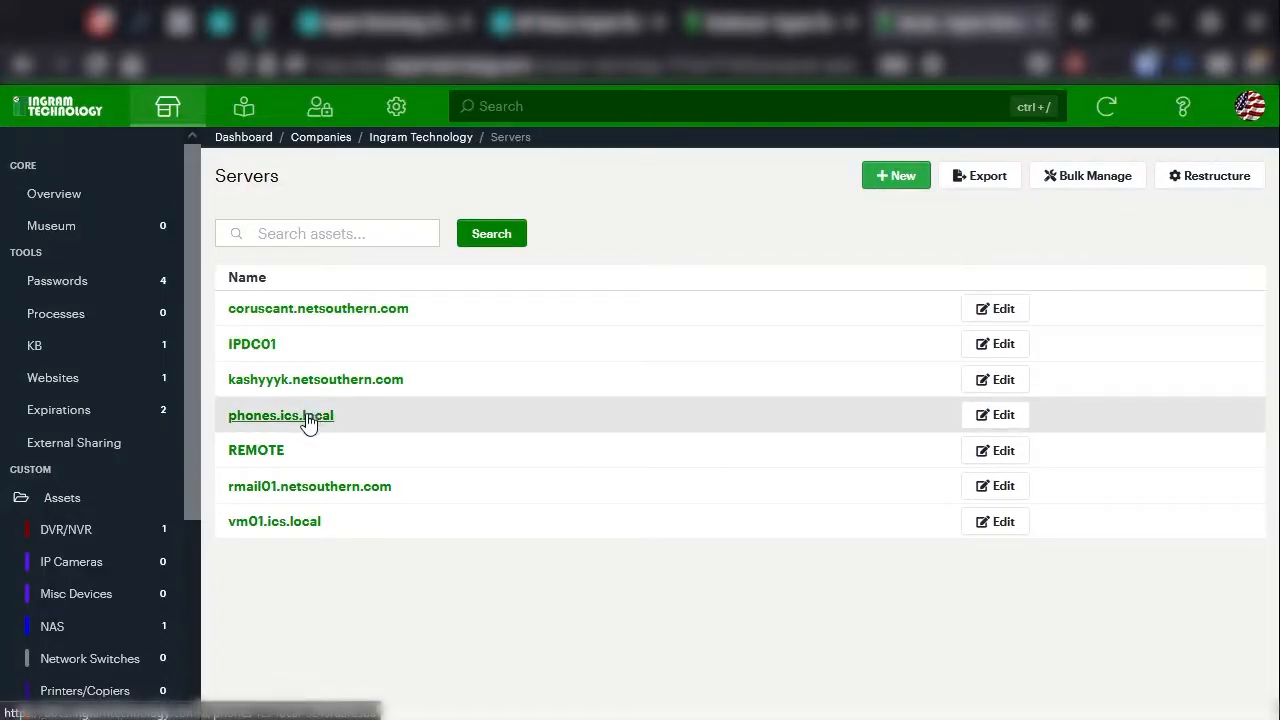
click(368, 415)
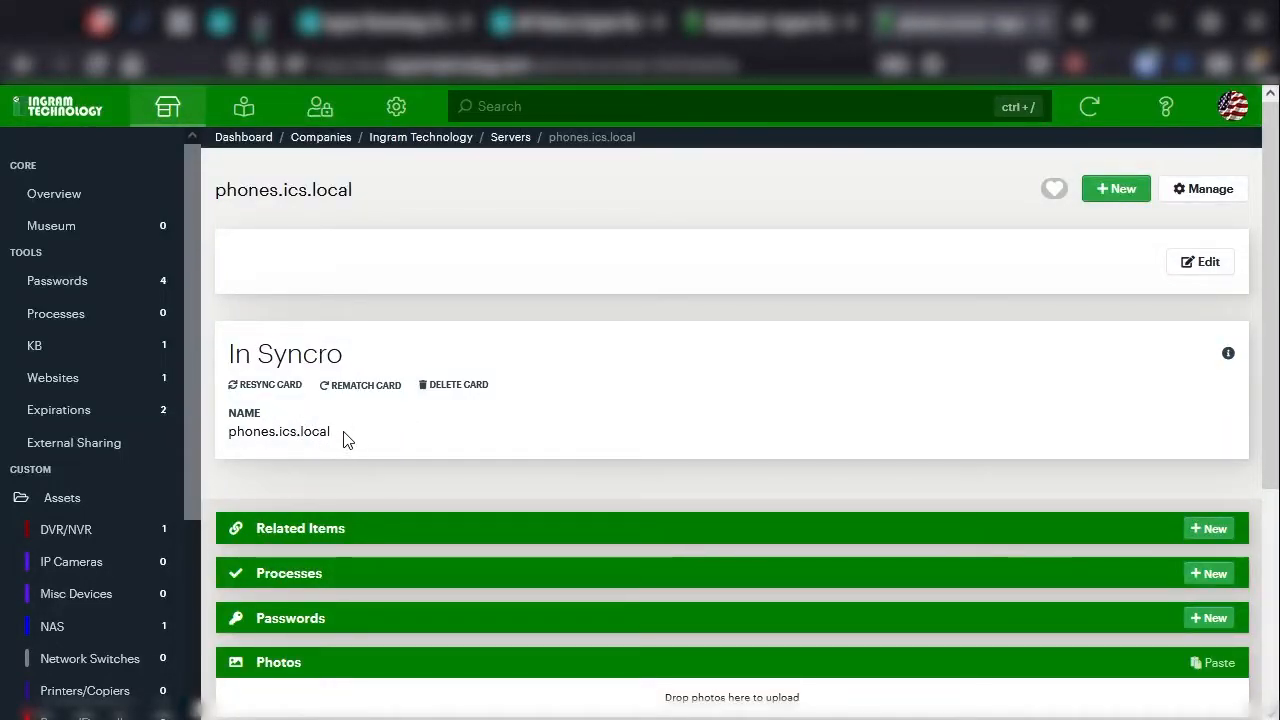
click(280, 388)
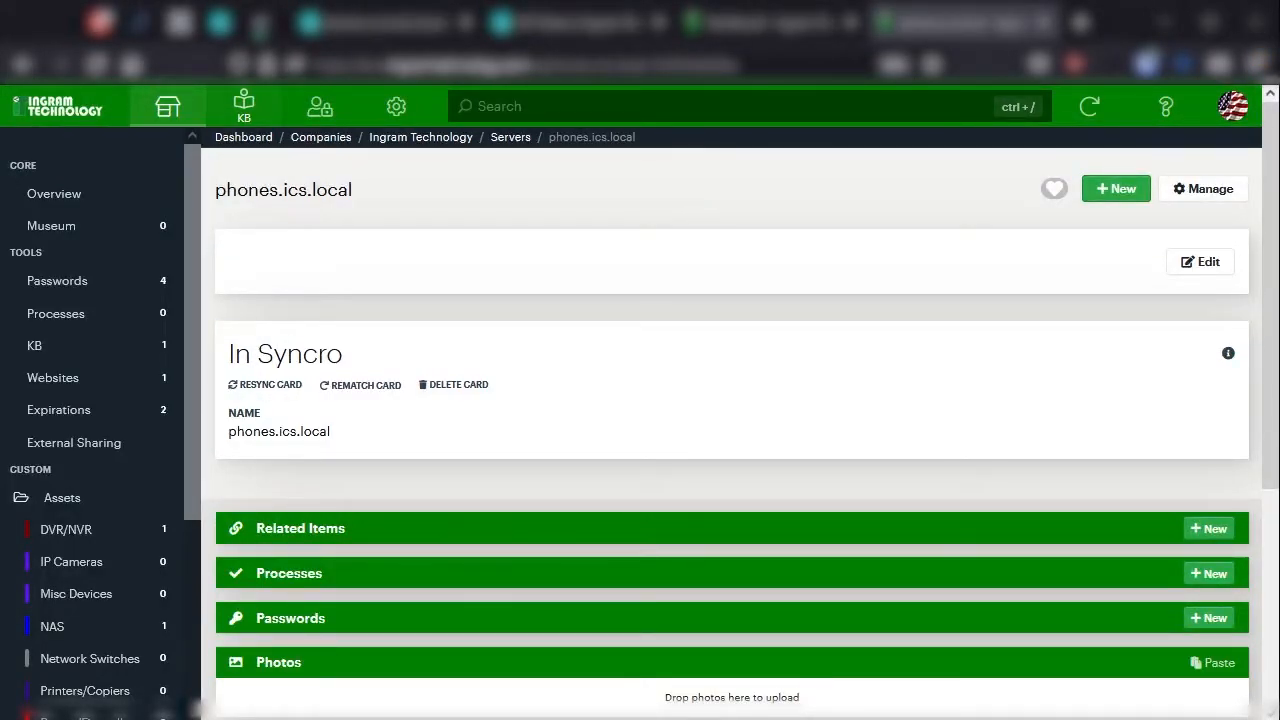
click(354, 33)
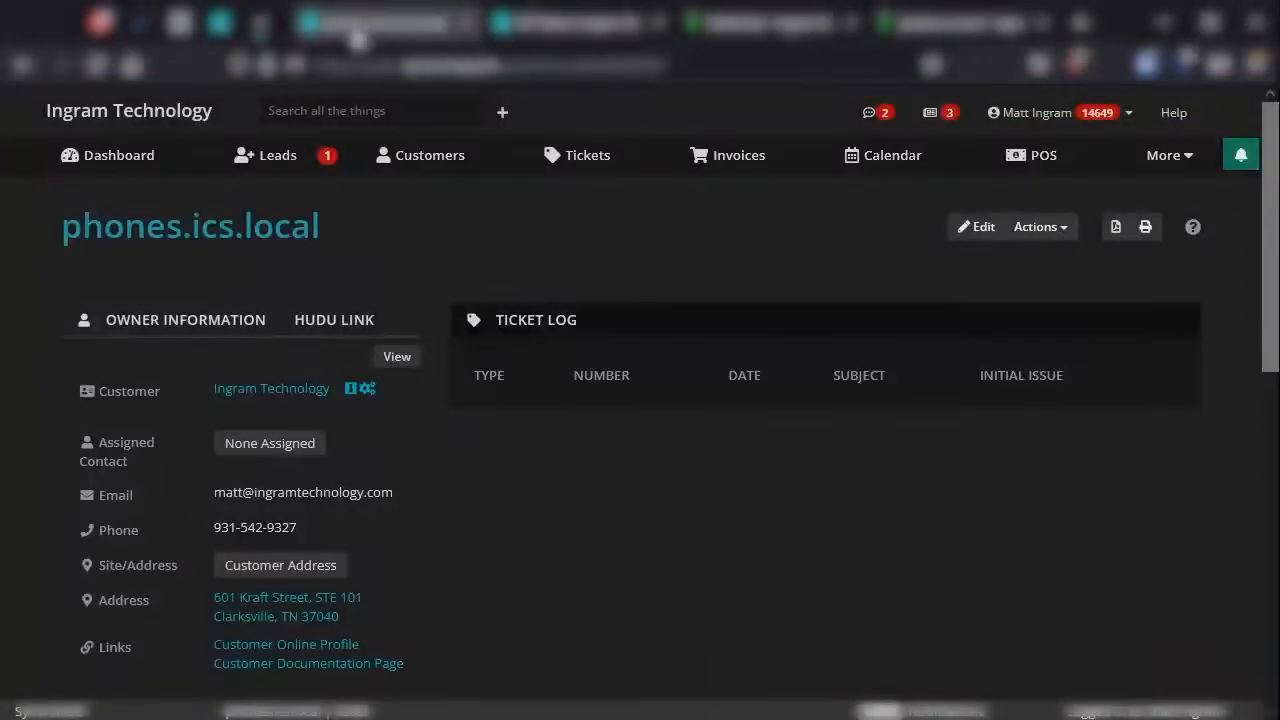
scroll(418, 406, down, 3)
scroll(418, 406, down, 2)
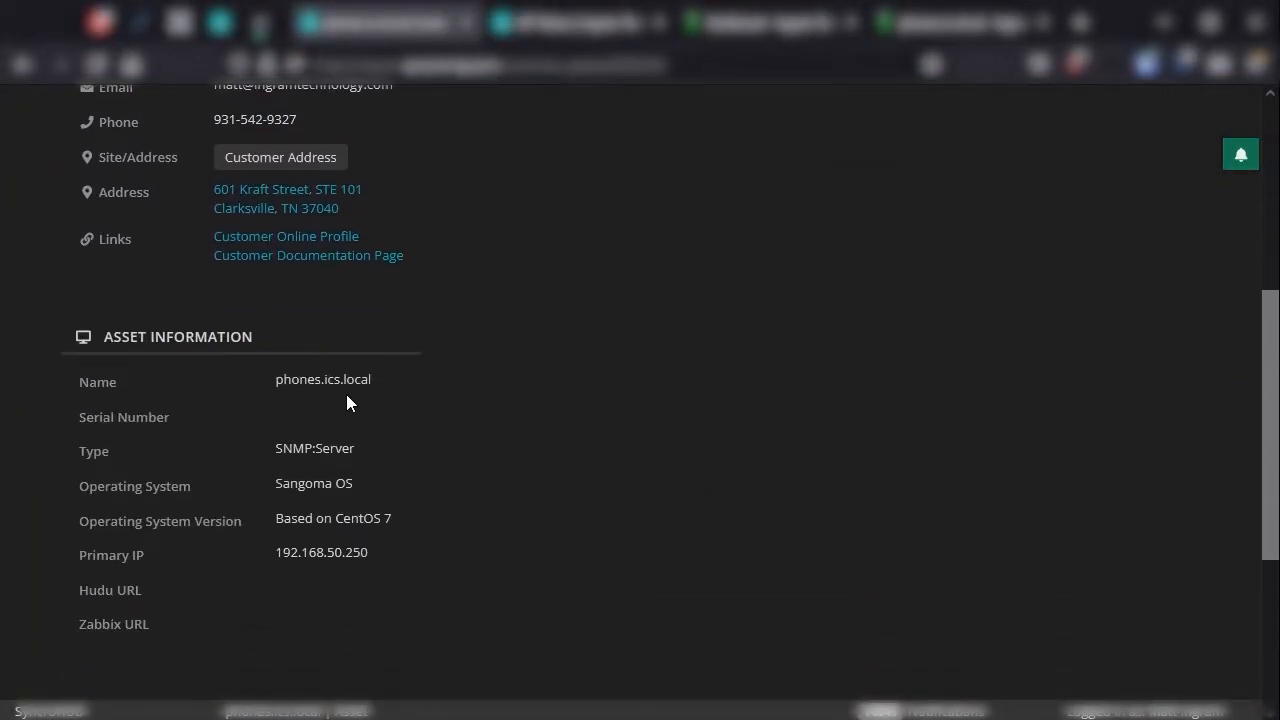
scroll(580, 472, up, 5)
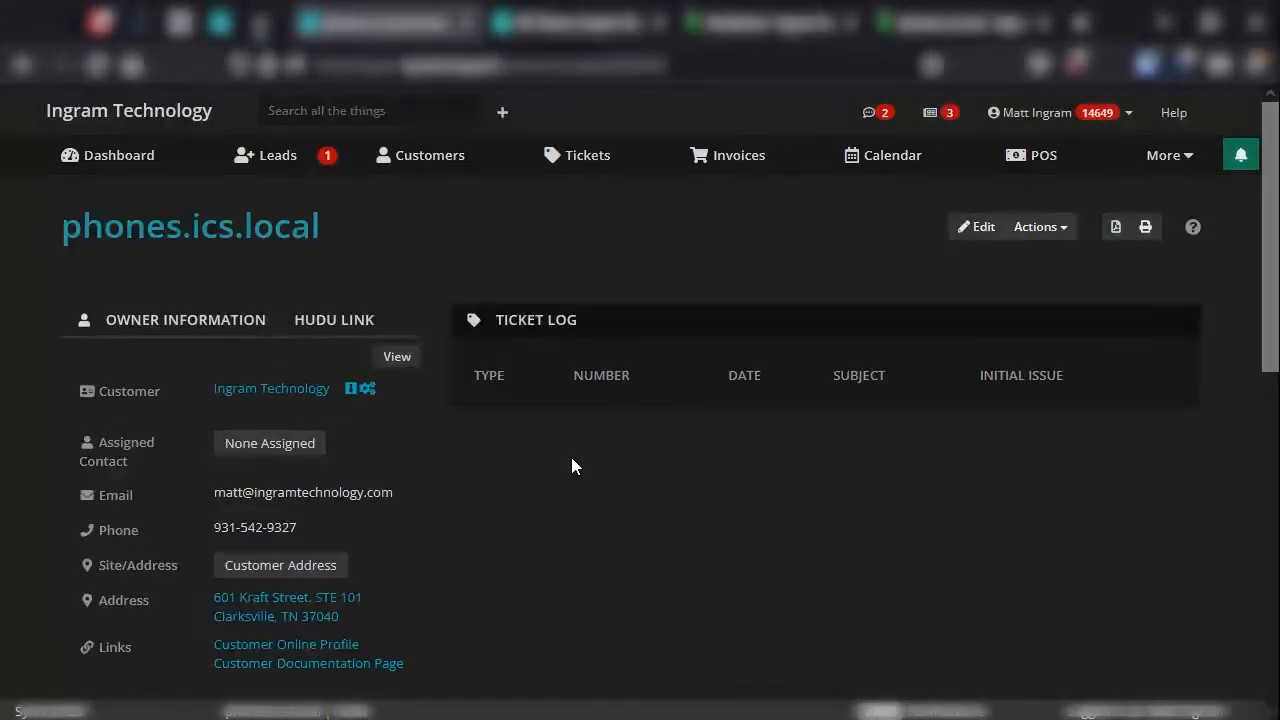
scroll(578, 458, down, 1)
scroll(585, 455, down, 5)
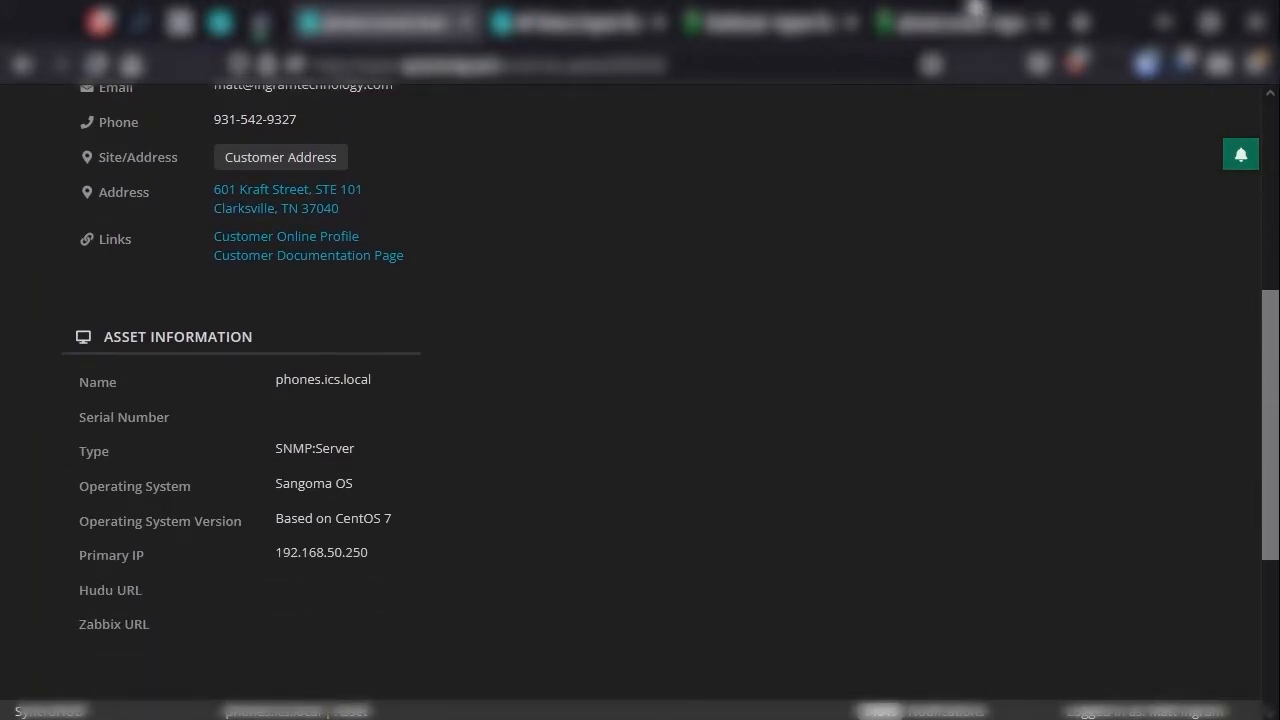
Open the nas01 asset under NAS in Hudu and compare its card with the nas01 asset information in Syncro
click(955, 28)
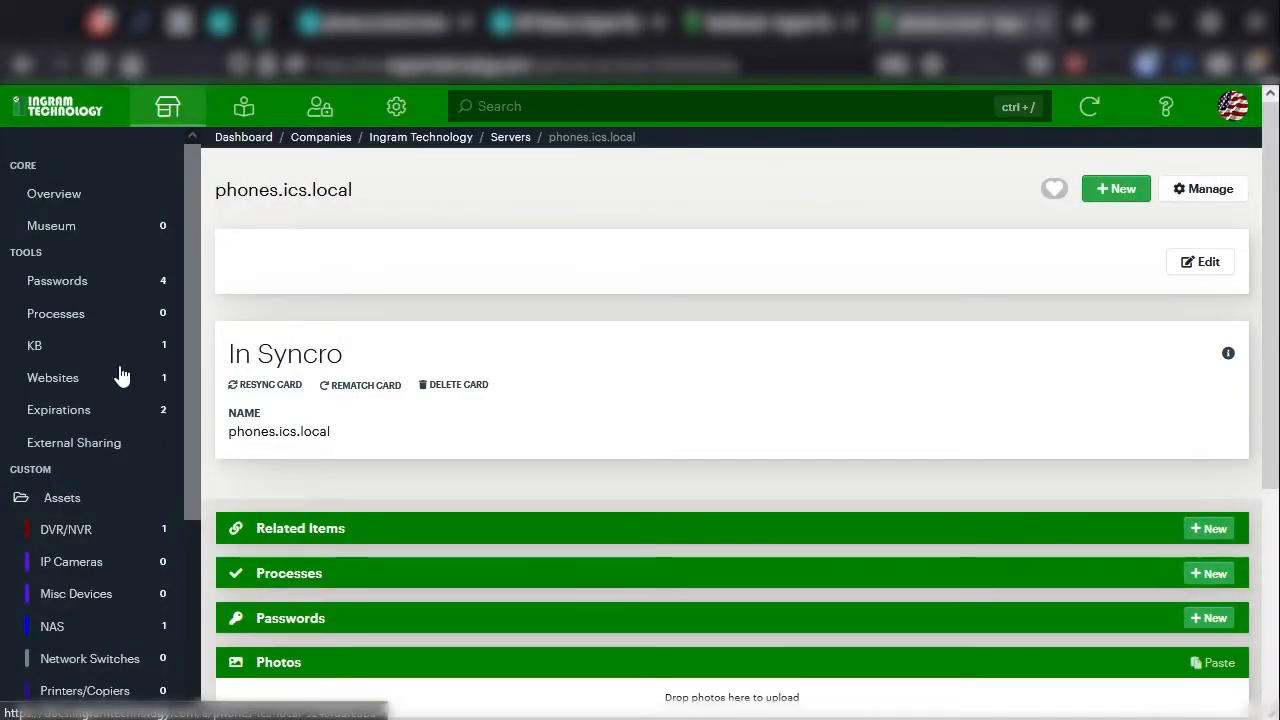
click(52, 626)
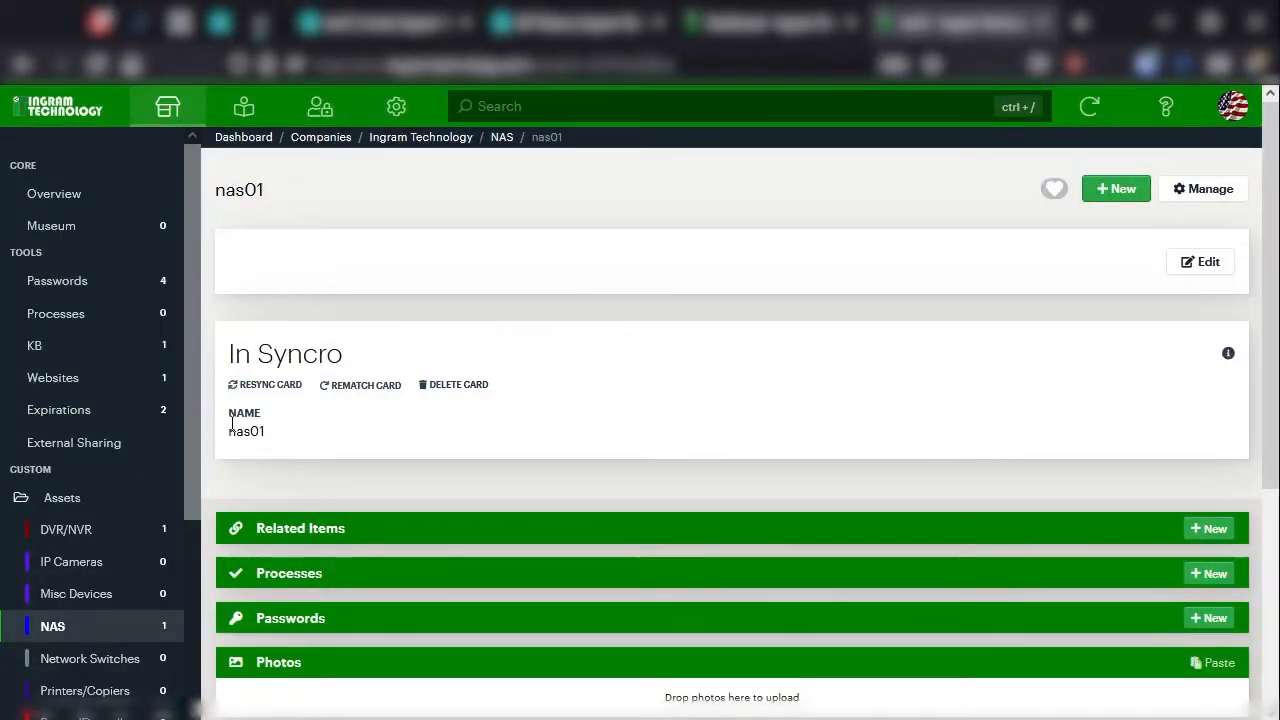
click(373, 30)
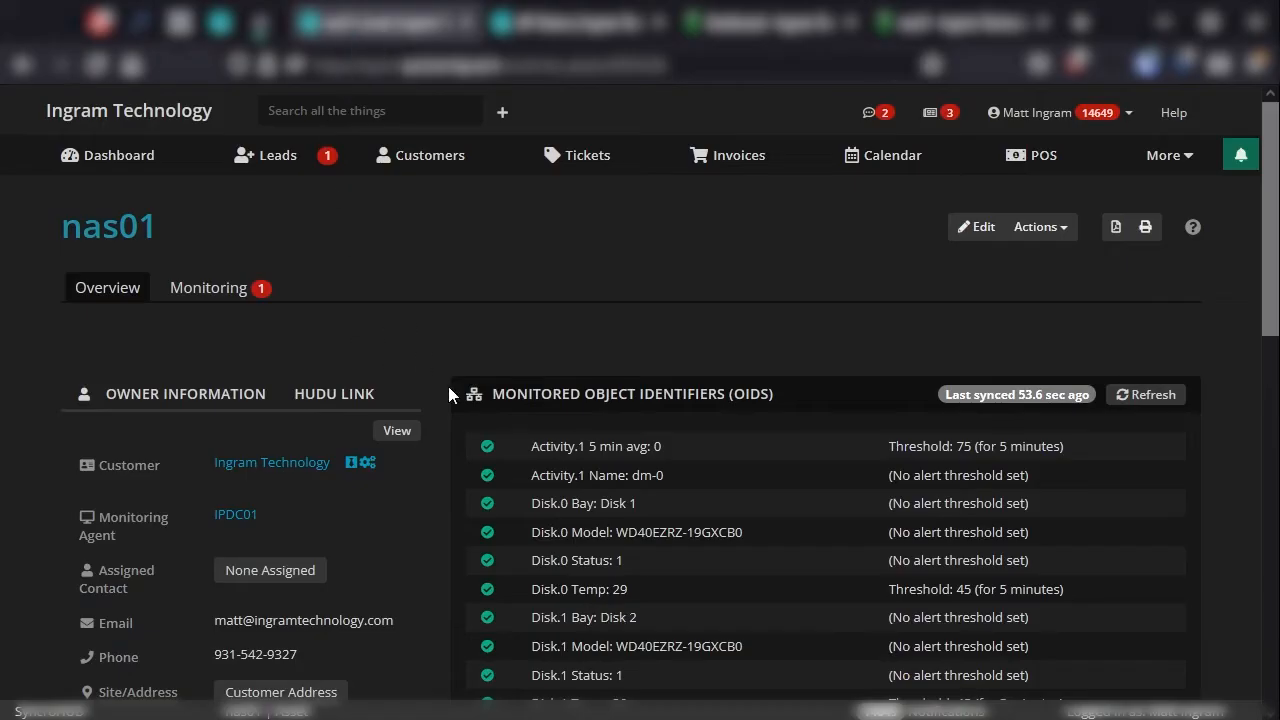
scroll(372, 520, down, 5)
scroll(372, 523, down, 1)
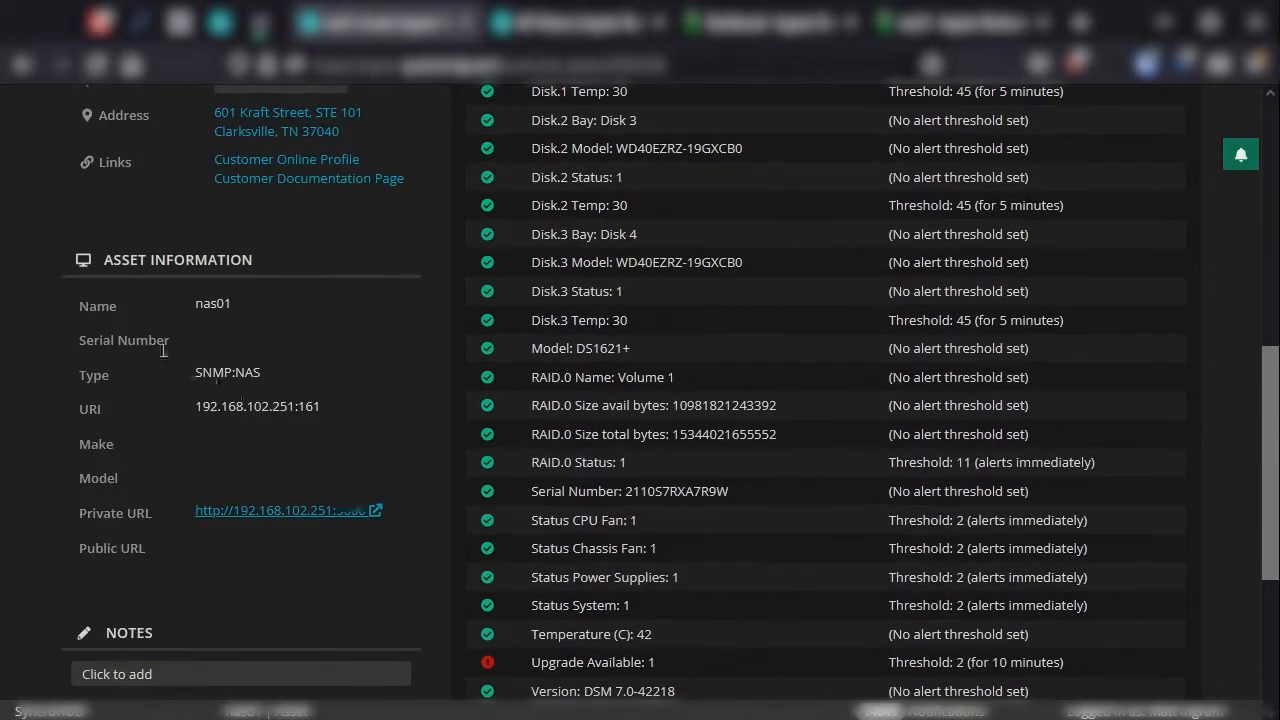
scroll(283, 436, up, 6)
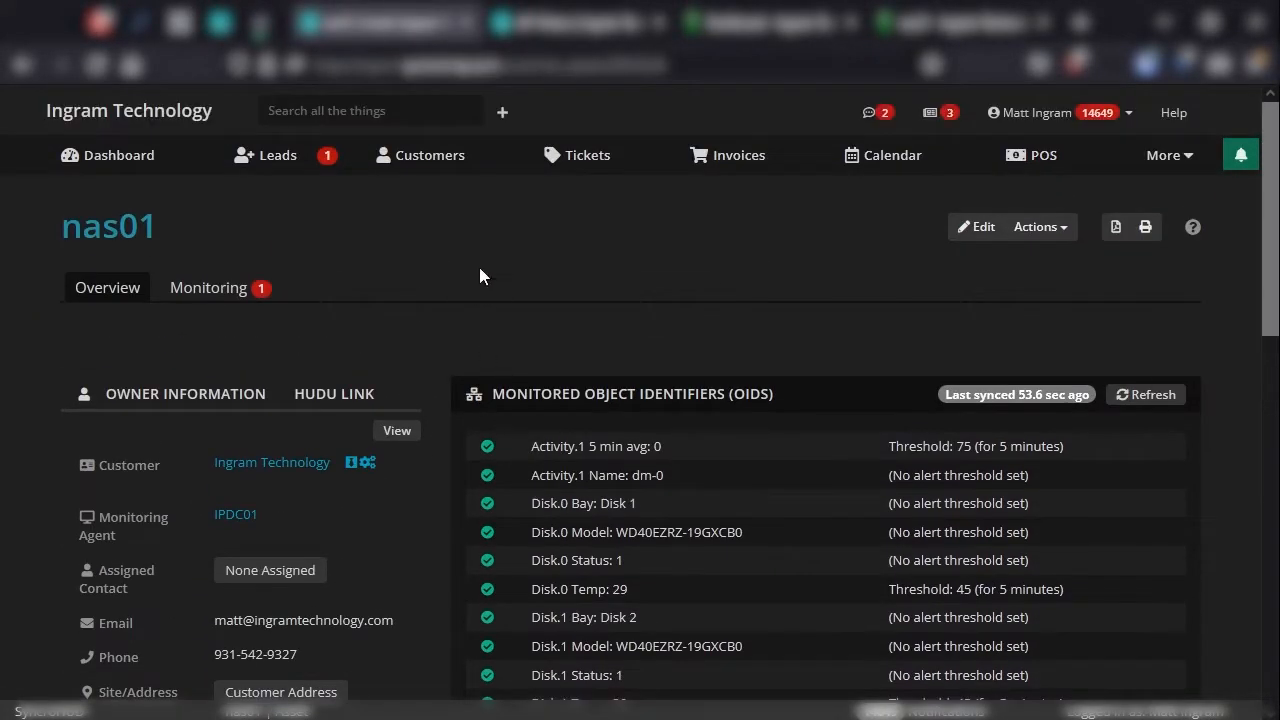
Edit the nas01 asset in Hudu, setting its make to Synology and its location to Main Office
click(955, 22)
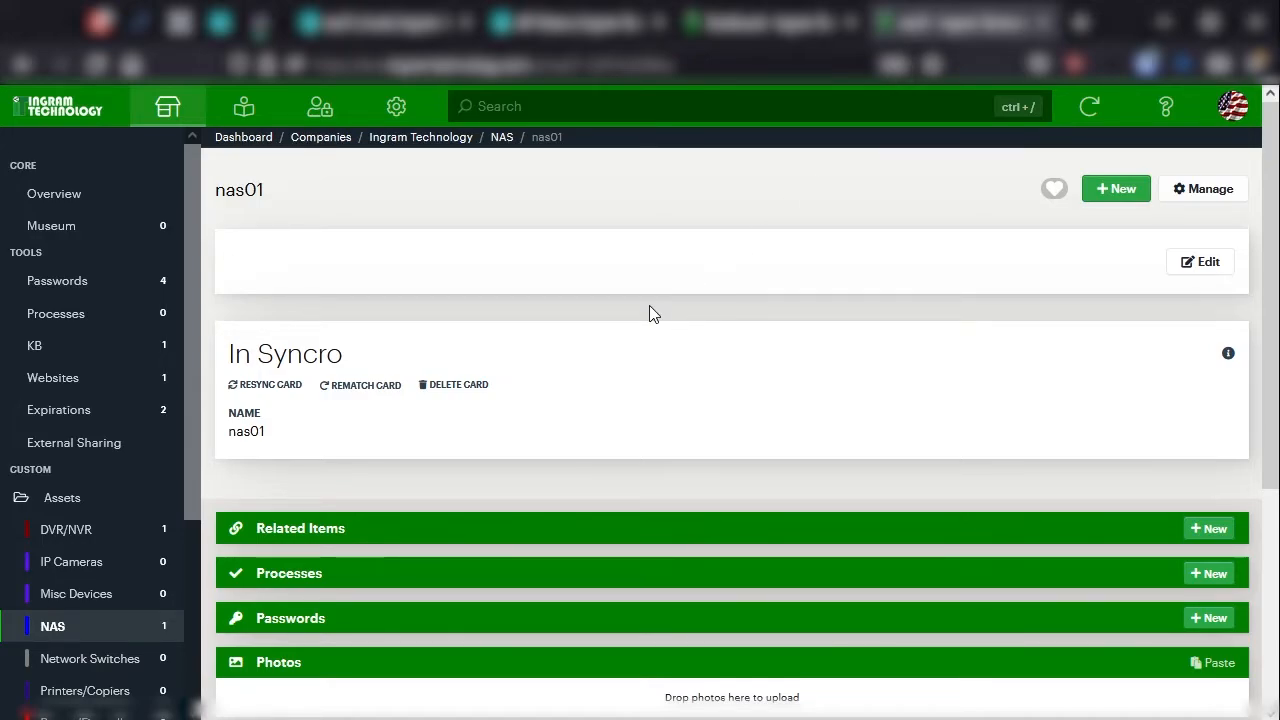
click(1201, 265)
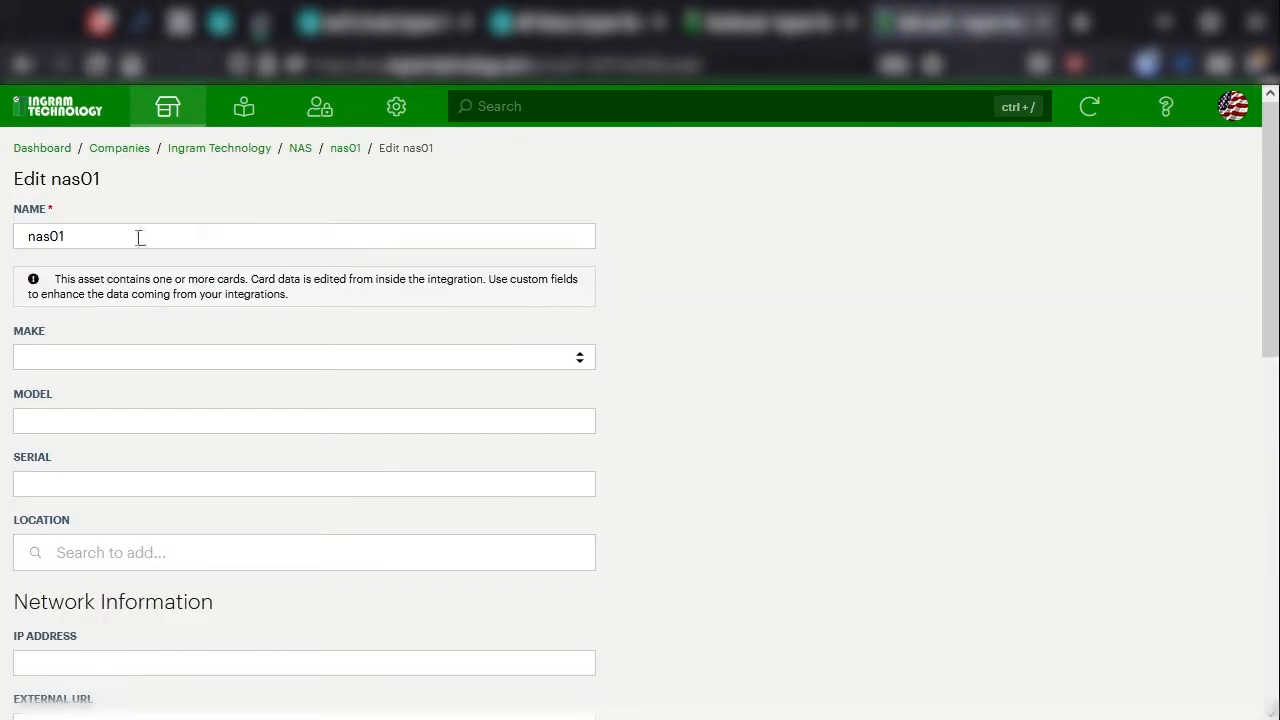
click(84, 361)
click(82, 435)
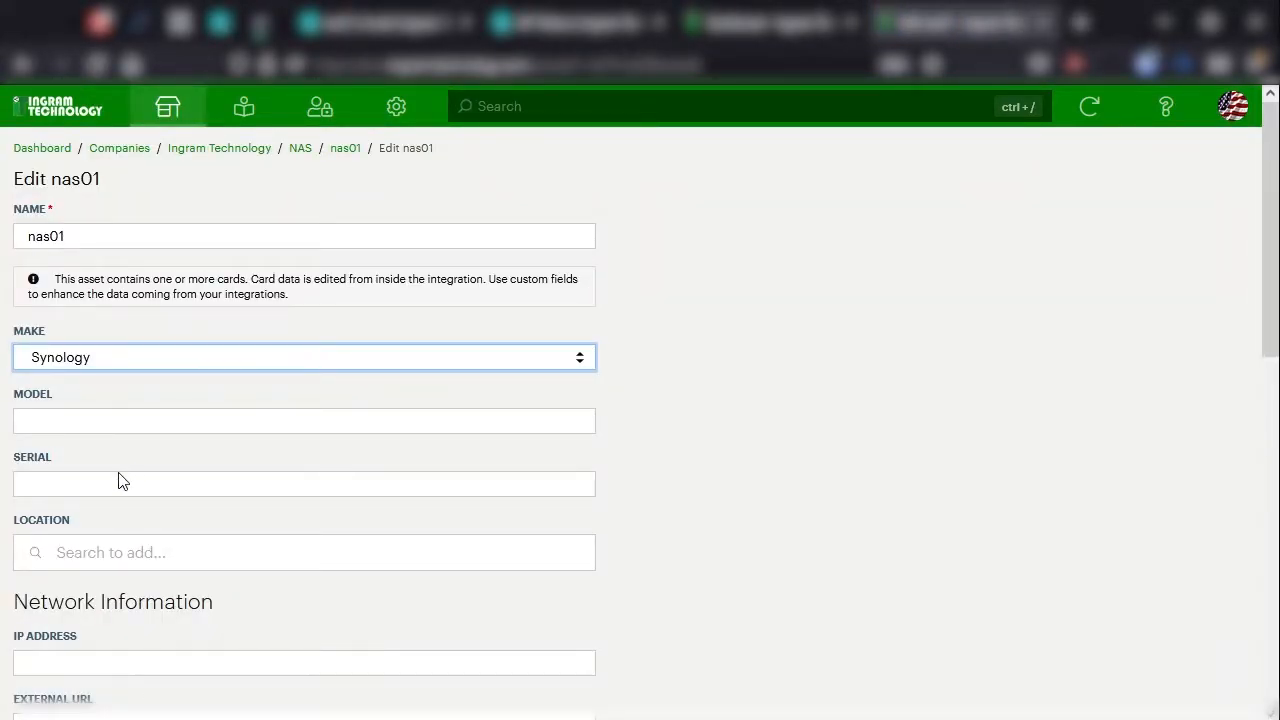
click(110, 556)
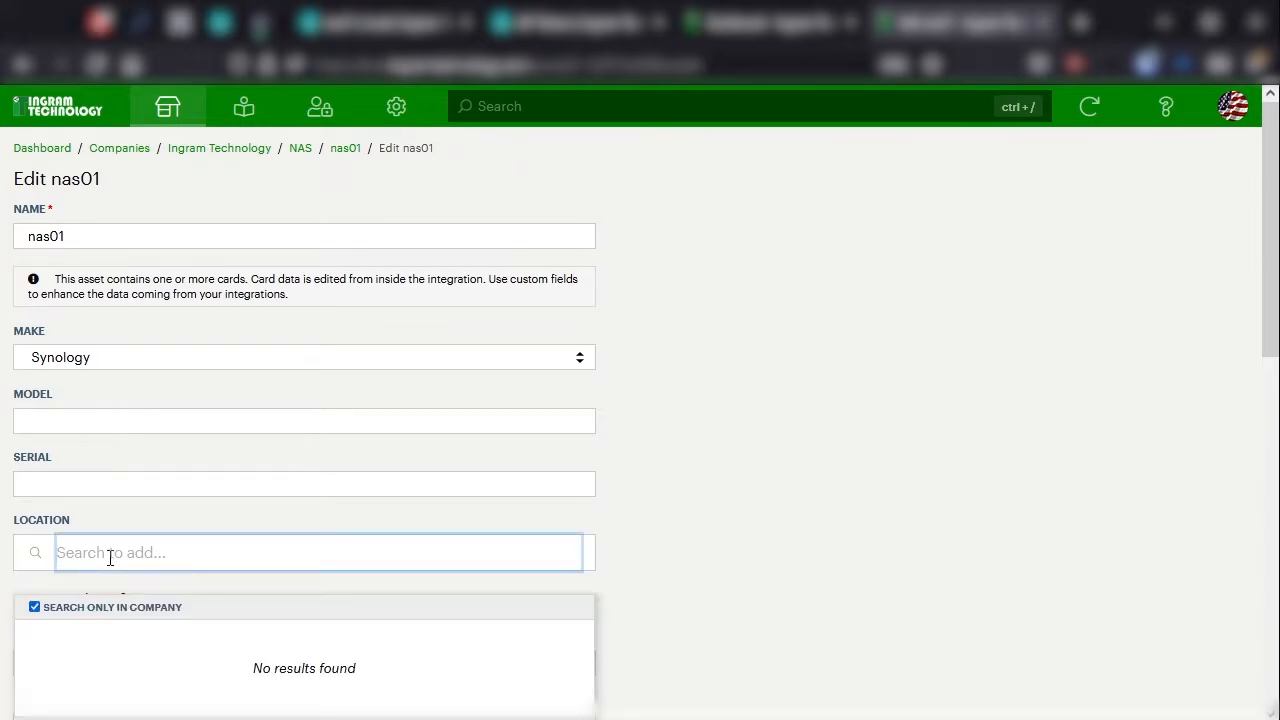
text(m)
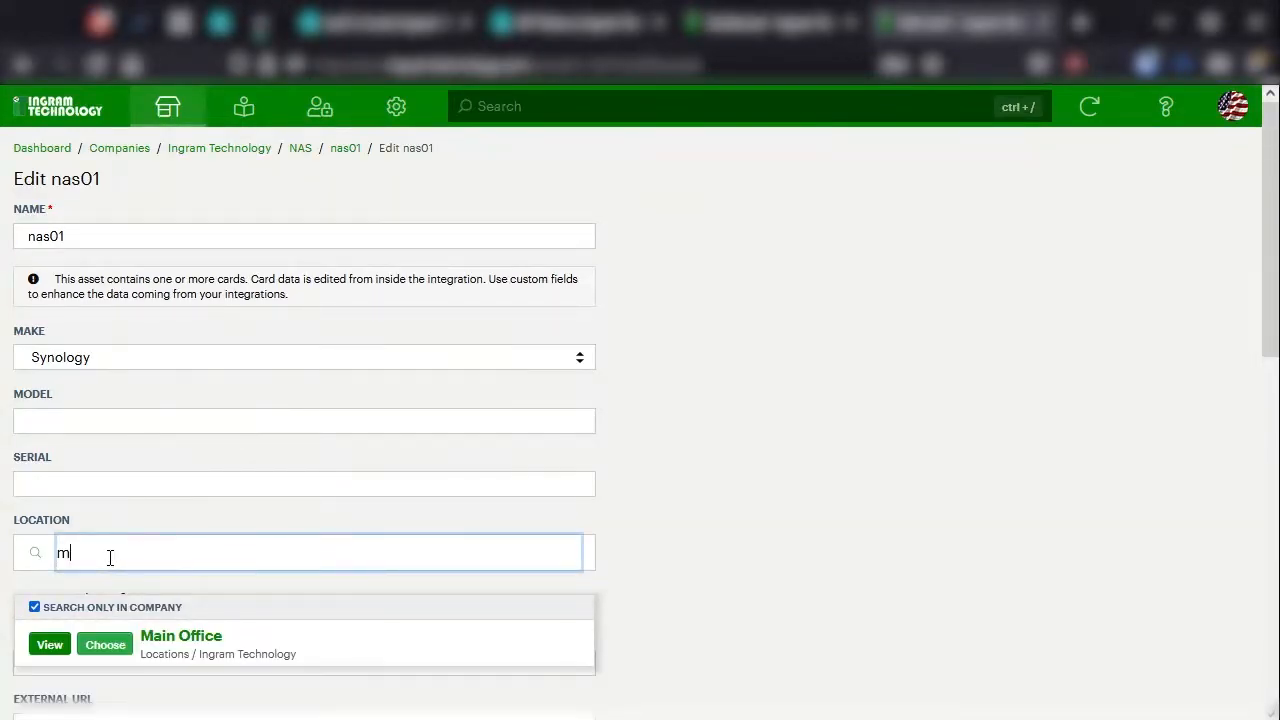
text(ain)
click(105, 645)
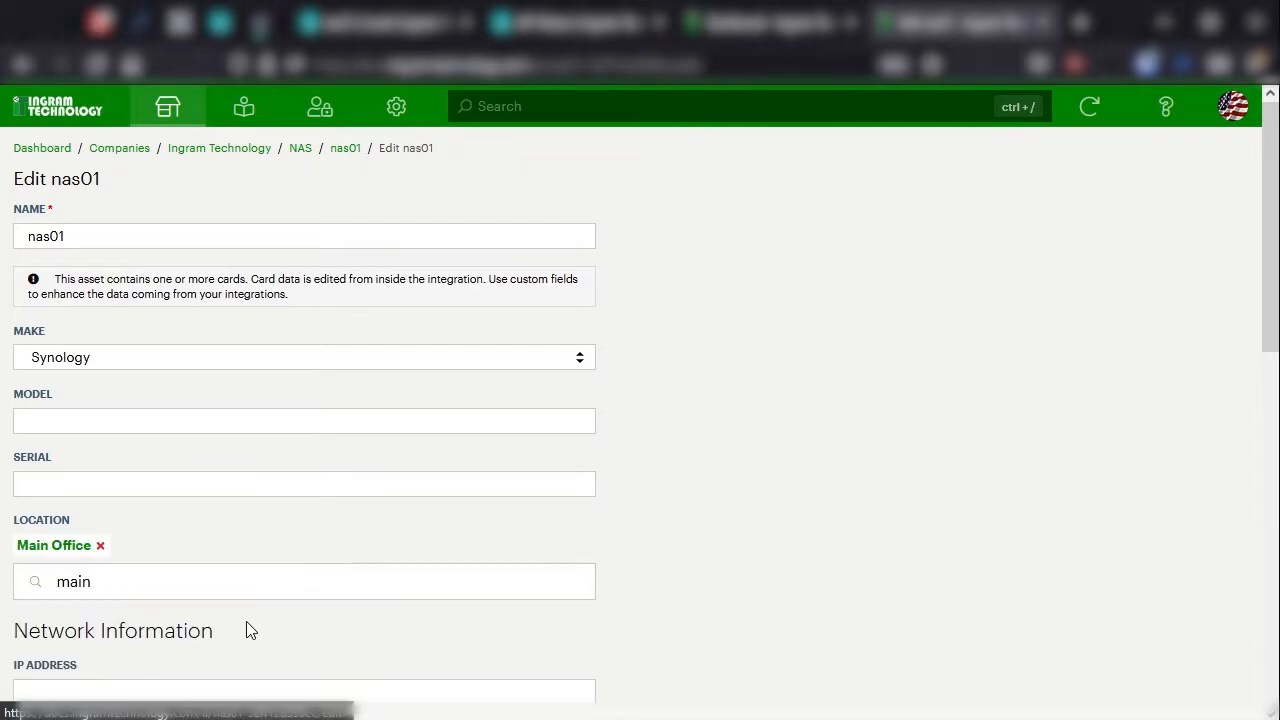
Enable Backup Storage, File Sharing and Plex under nas01's network services and save the asset
scroll(634, 594, down, 2)
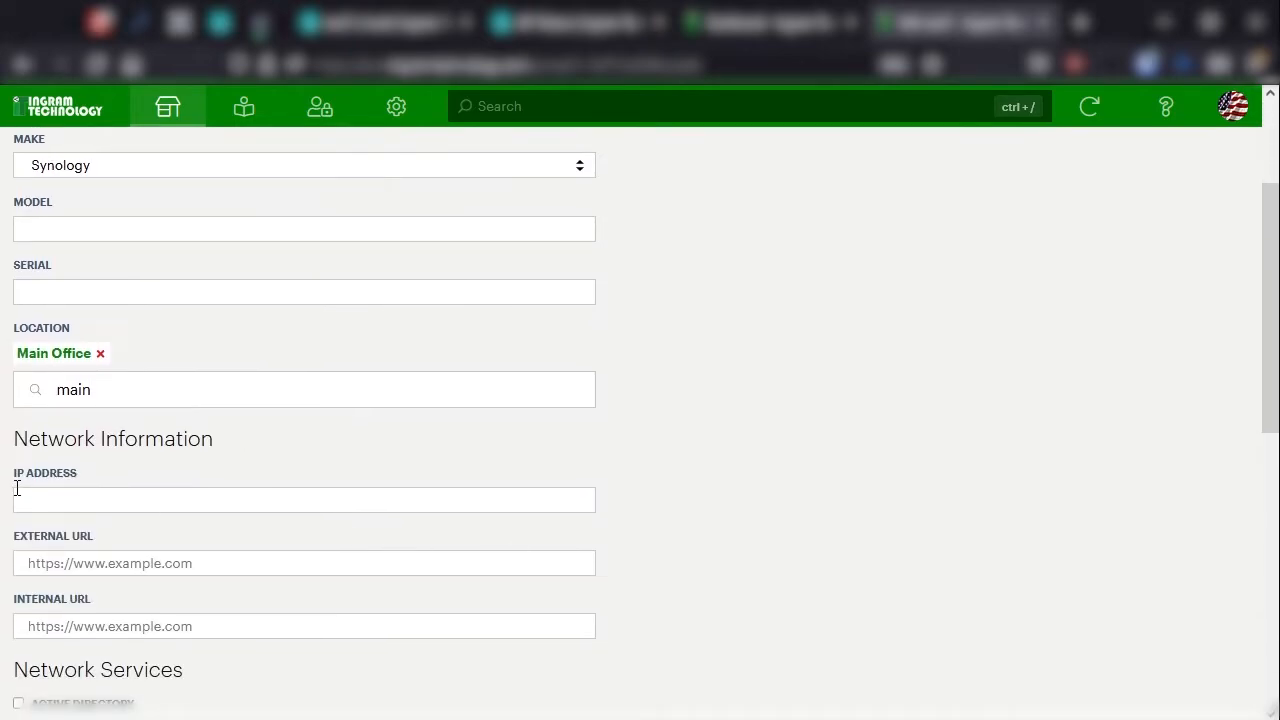
scroll(210, 580, down, 2)
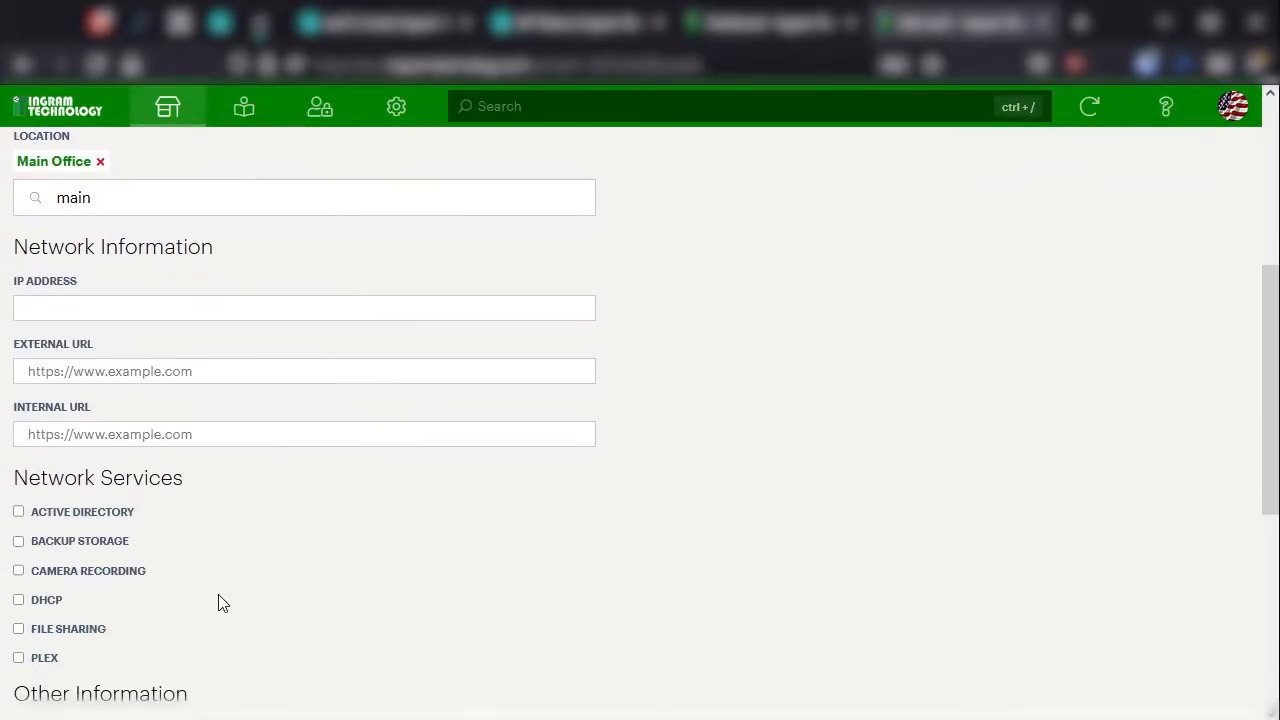
click(19, 541)
click(19, 629)
click(19, 658)
scroll(315, 615, down, 3)
scroll(339, 609, down, 2)
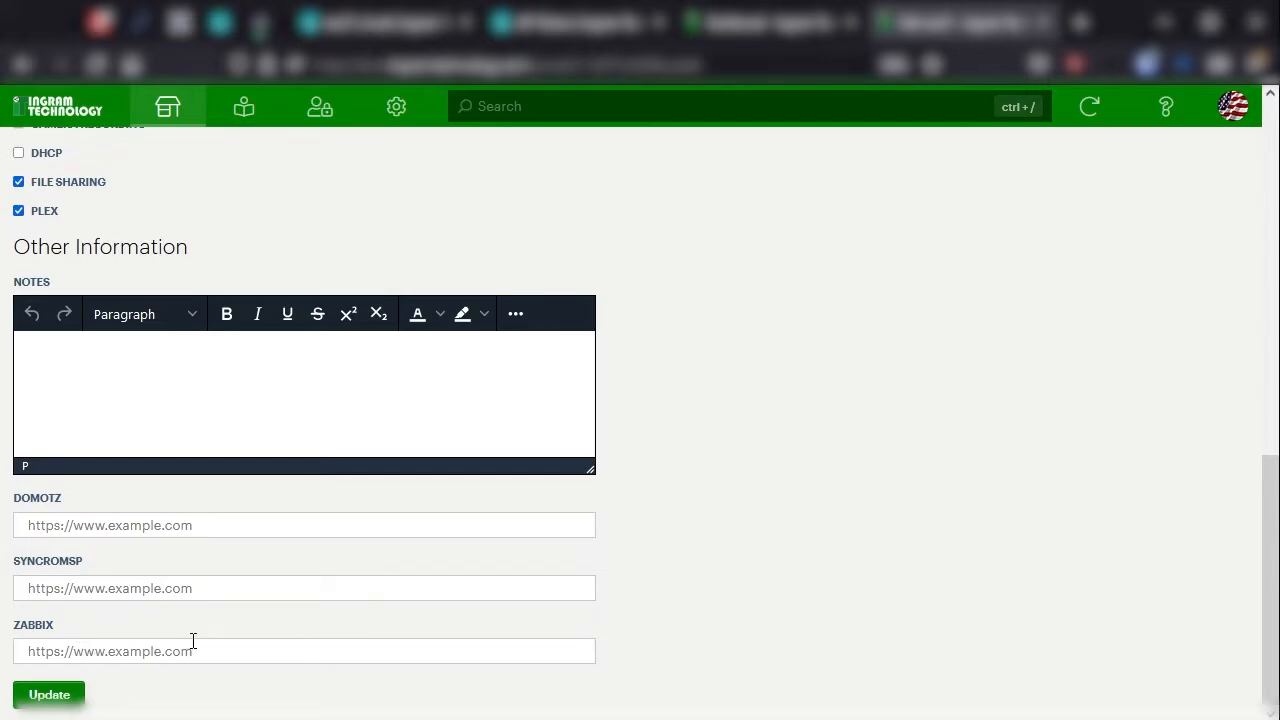
click(80, 692)
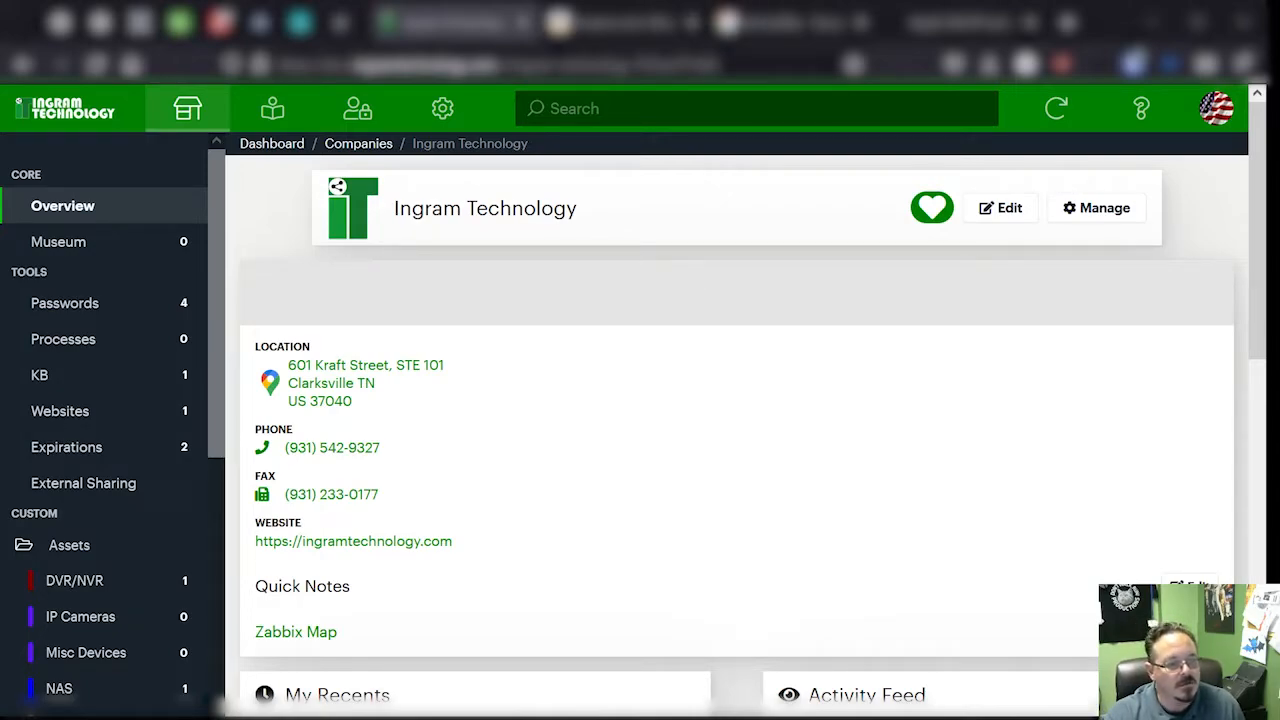
Open TECH01 from Ingram Technology's Workstations, view its printable version, and return to the asset page
drag(217, 295, 194, 534)
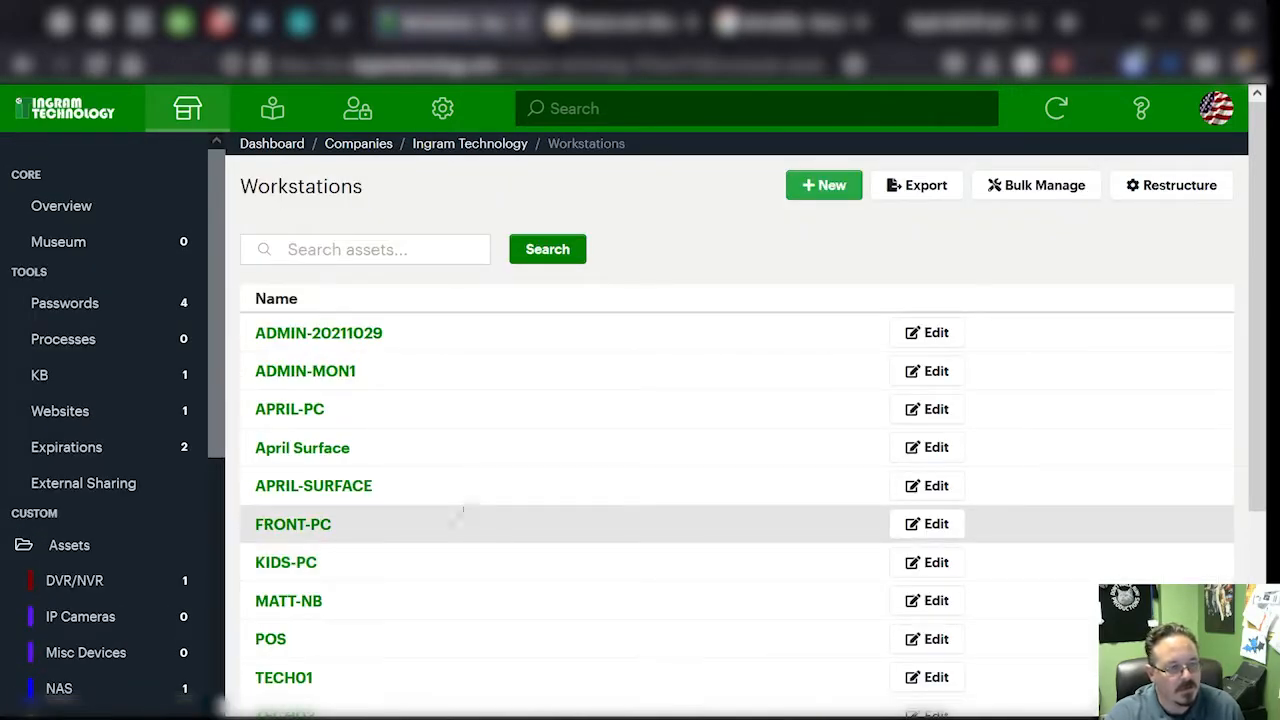
scroll(420, 530, down, 2)
click(280, 572)
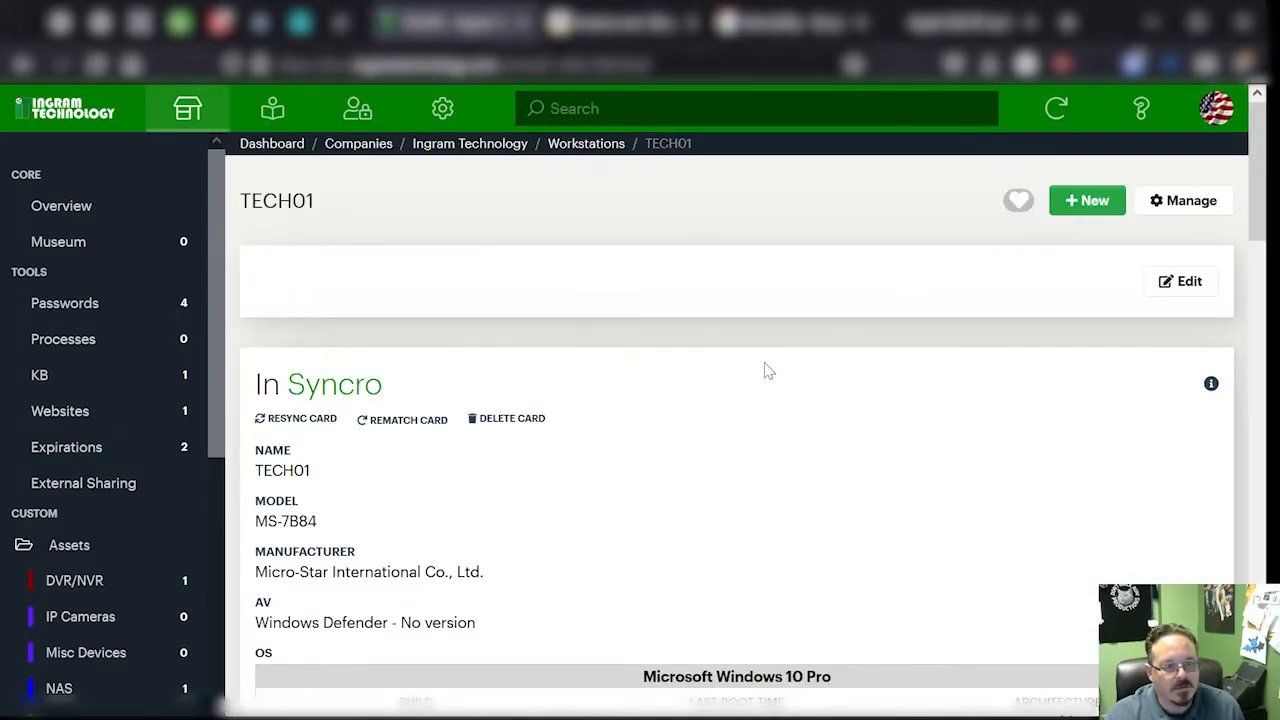
scroll(862, 442, down, 10)
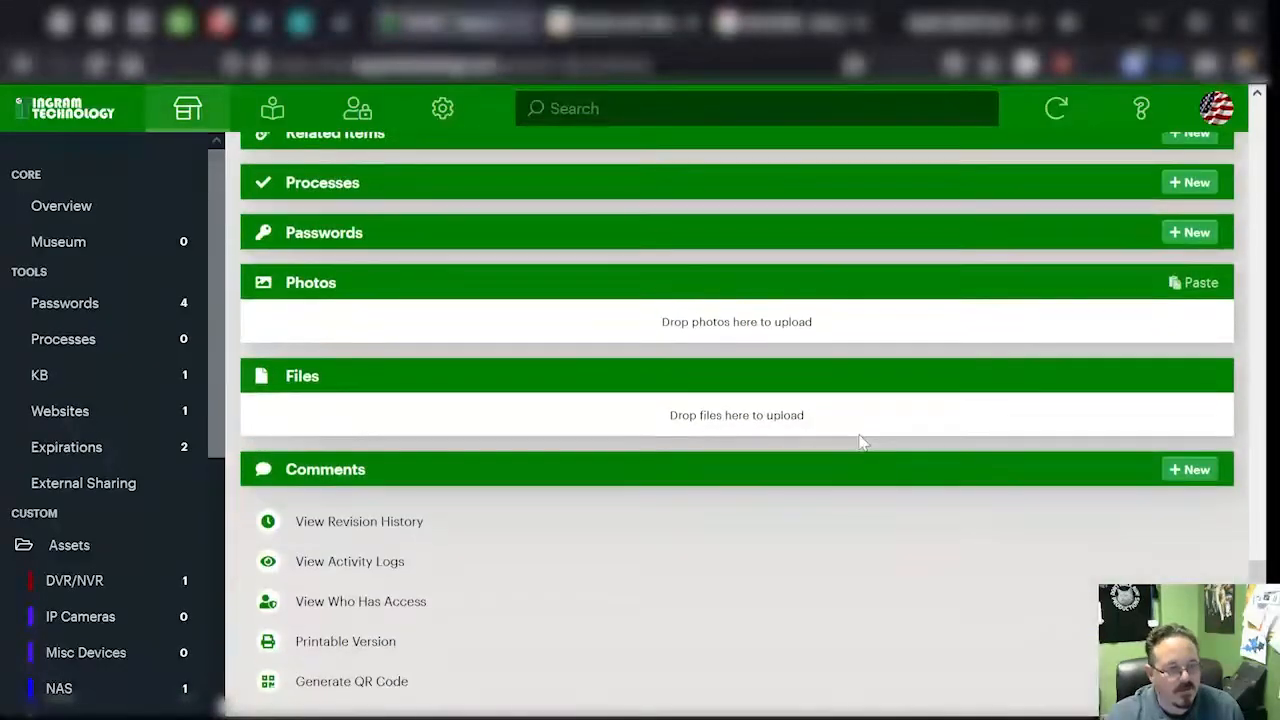
click(345, 642)
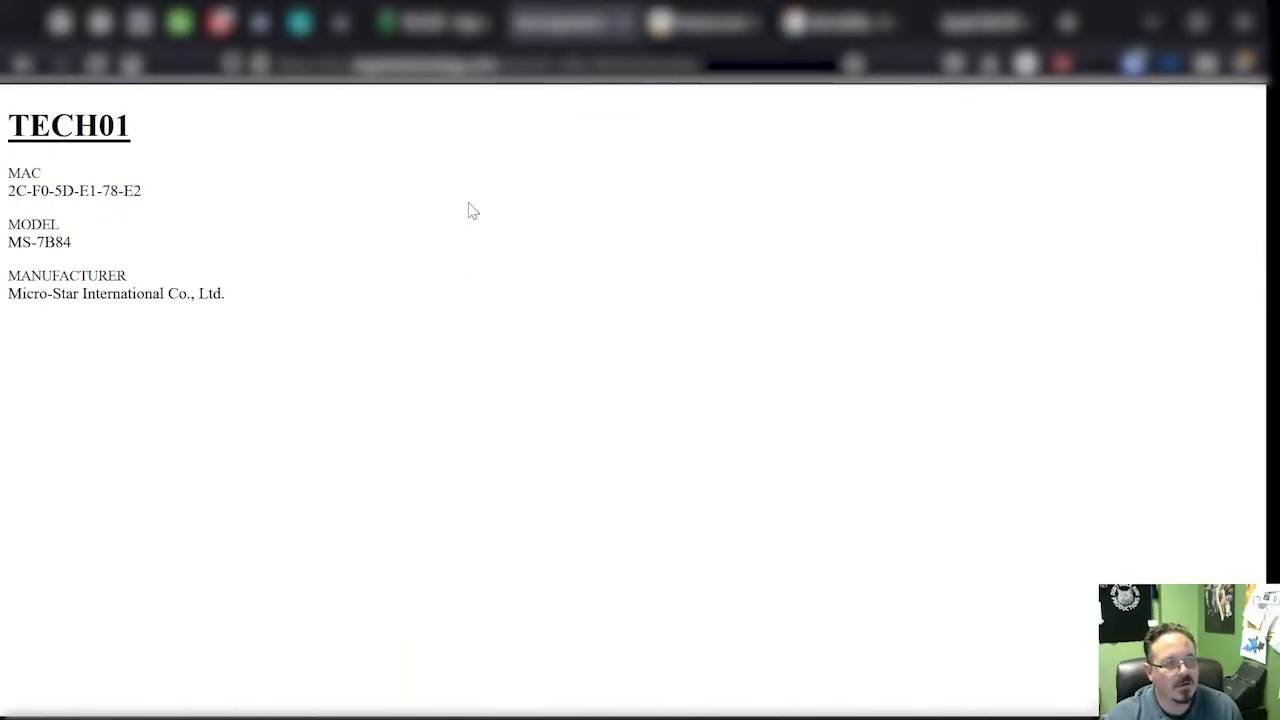
key(ctrl+w)
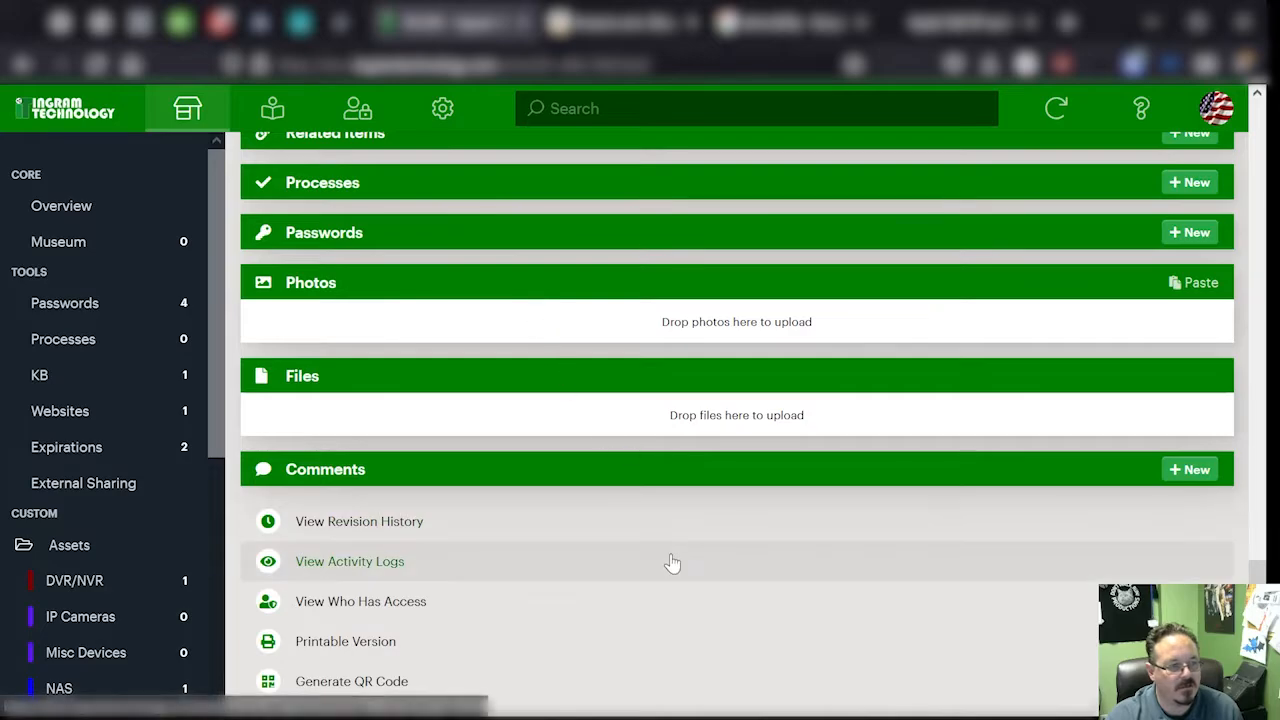